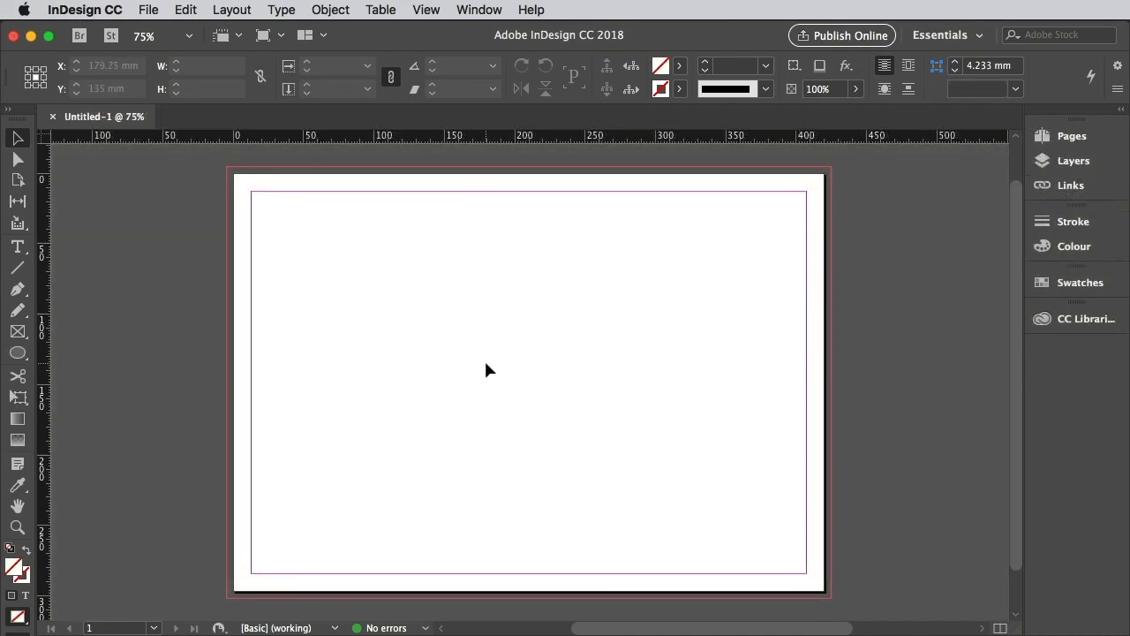
# Float the Layers panel and rename Layer 1 to 'Wall'.
pyautogui.click(1083, 168)
pyautogui.moveTo(960, 126); pyautogui.dragTo(865, 265)
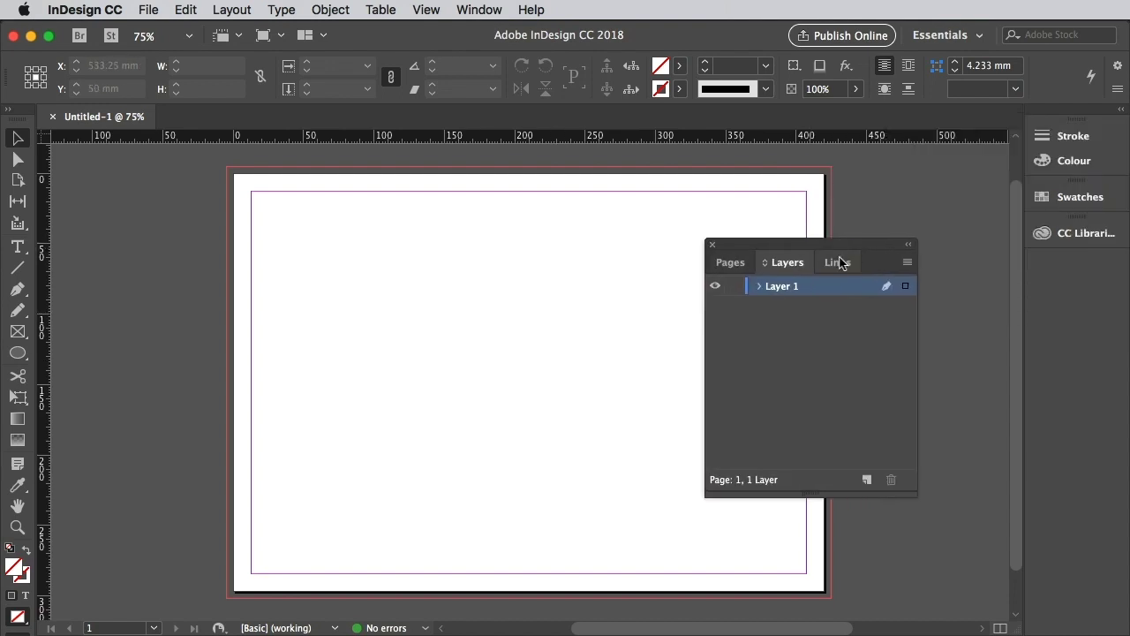
pyautogui.doubleClick(792, 294)
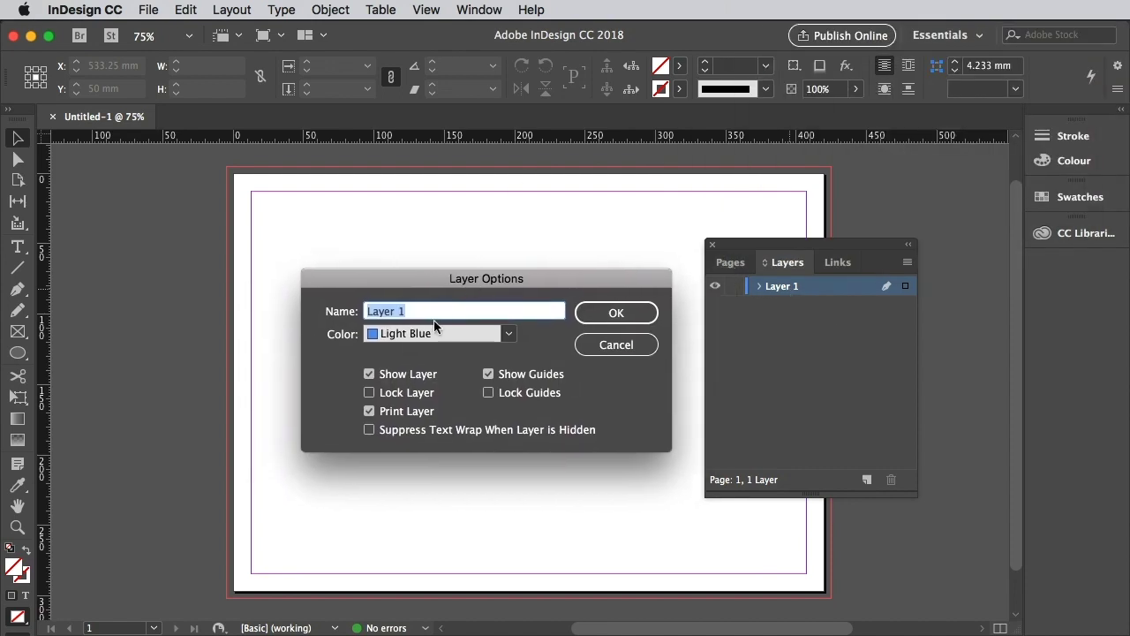
pyautogui.write('Wall')
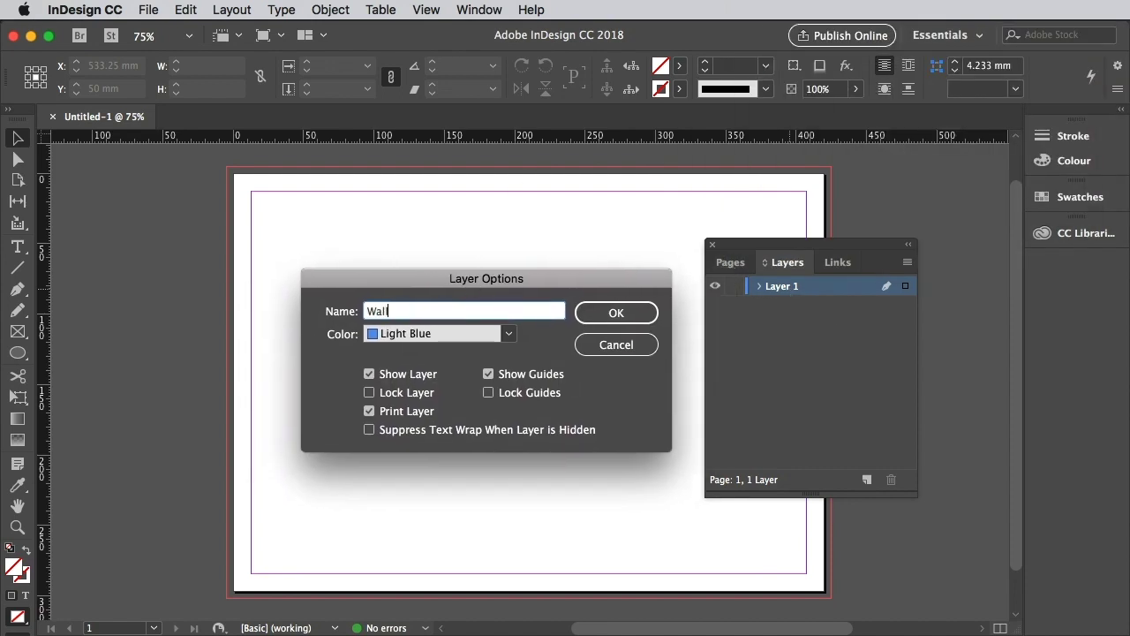
pyautogui.click(637, 319)
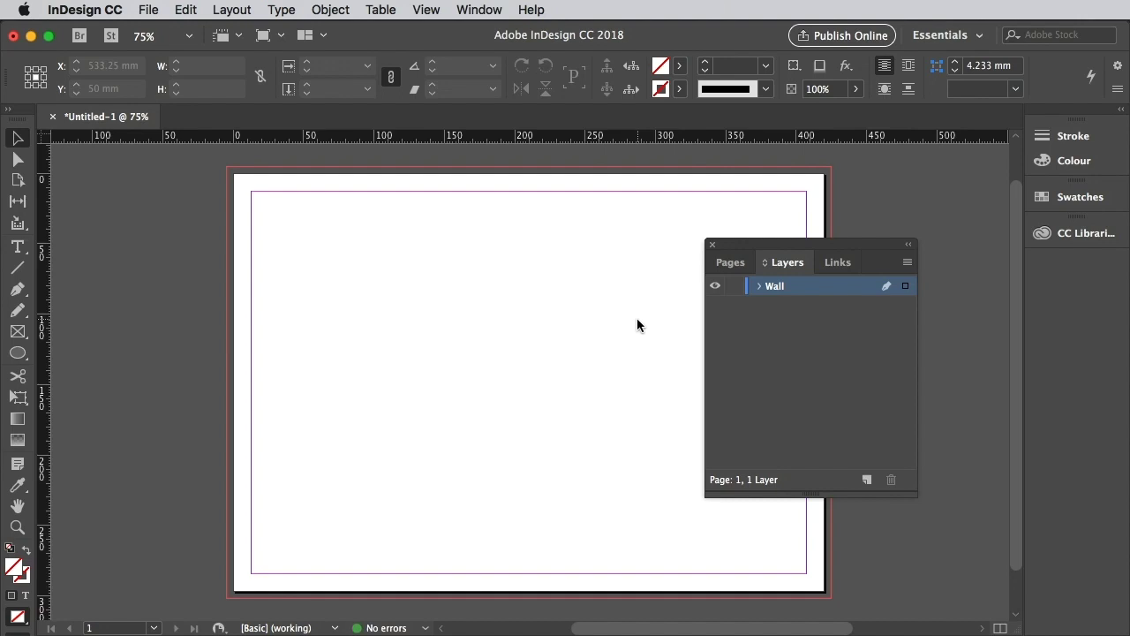
# Add two new layers named 'Paint' and 'Type'.
pyautogui.click(867, 479)
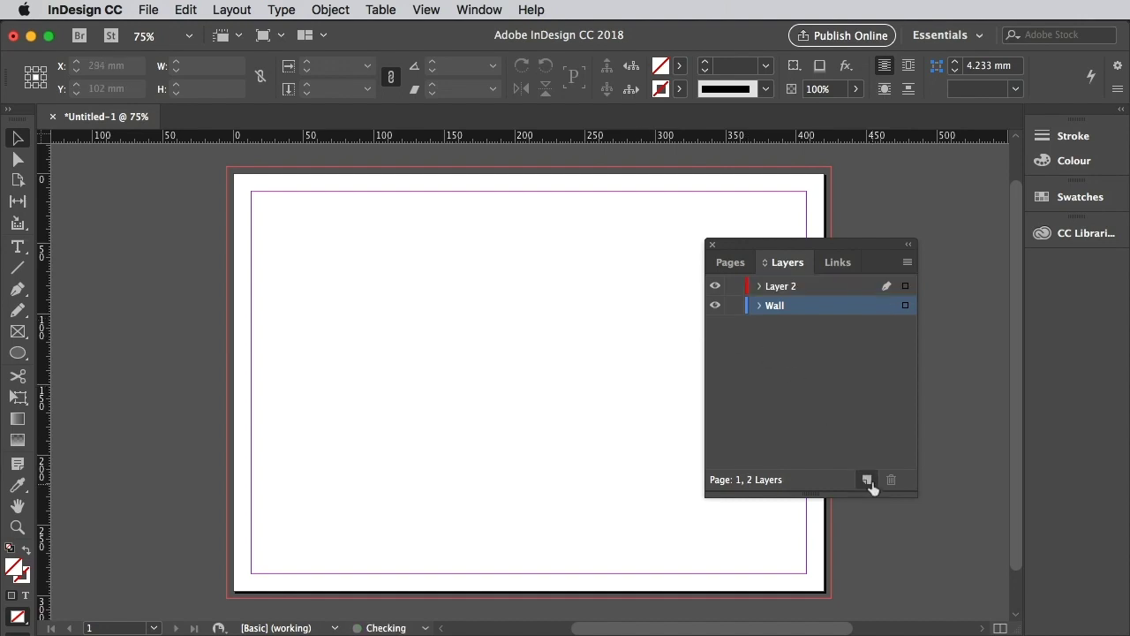
pyautogui.doubleClick(783, 288)
pyautogui.write('Paint')
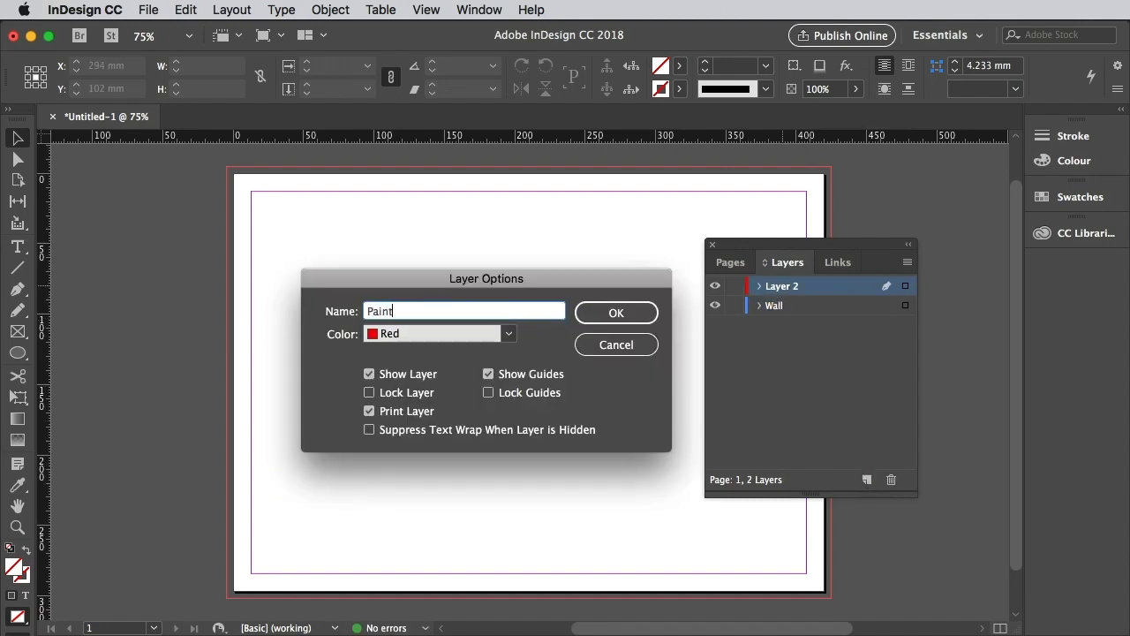
pyautogui.click(585, 316)
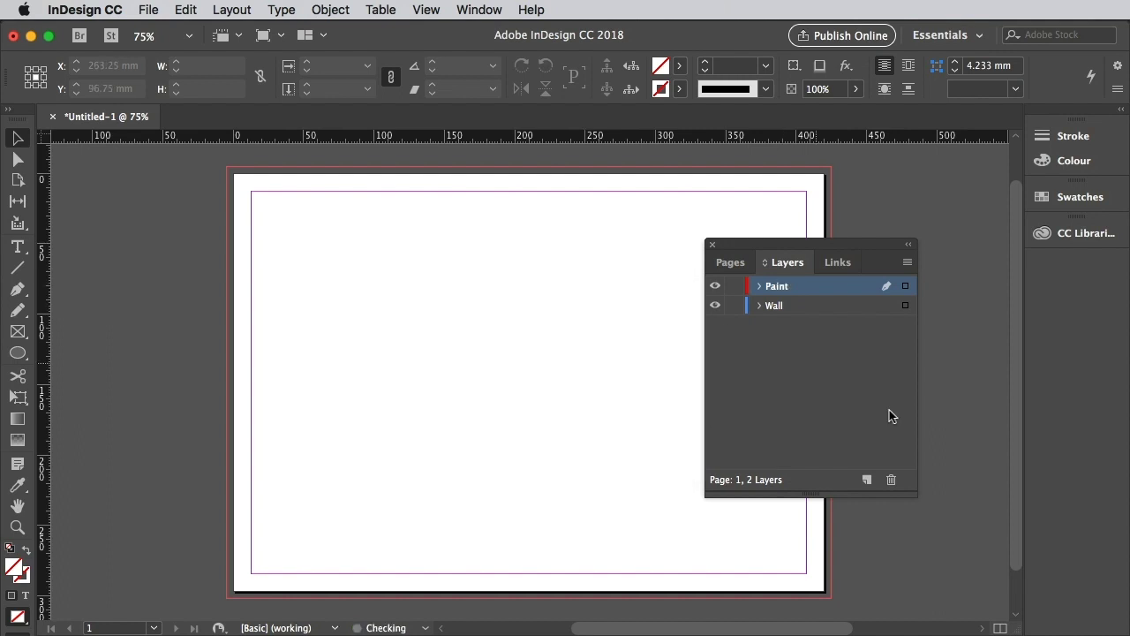
pyautogui.click(867, 479)
pyautogui.doubleClick(779, 287)
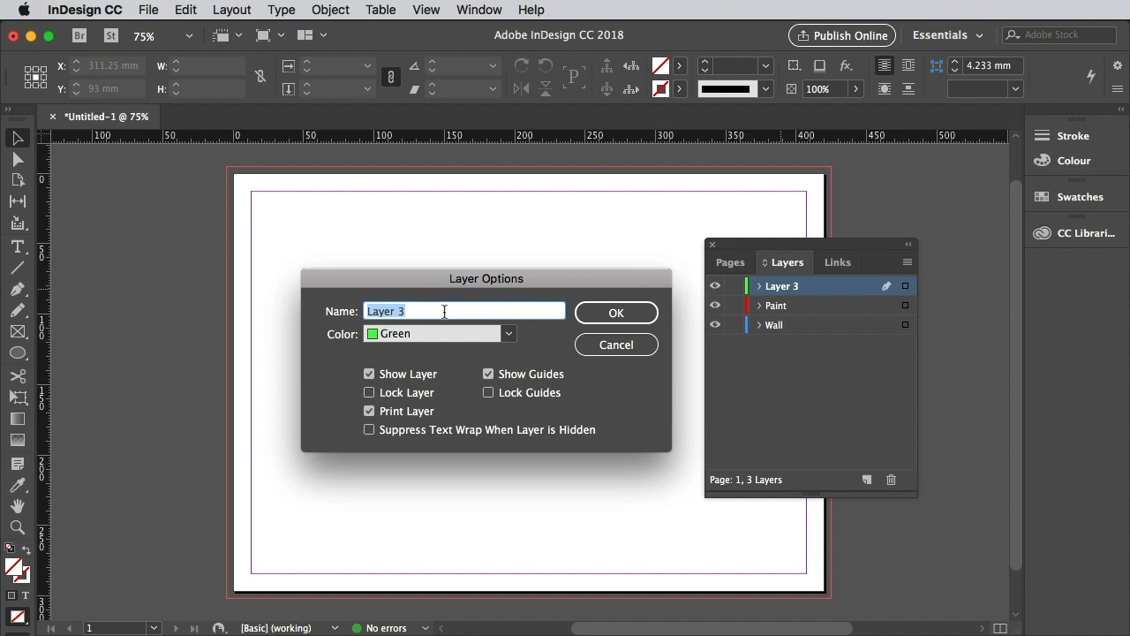
pyautogui.write('Type')
pyautogui.click(638, 314)
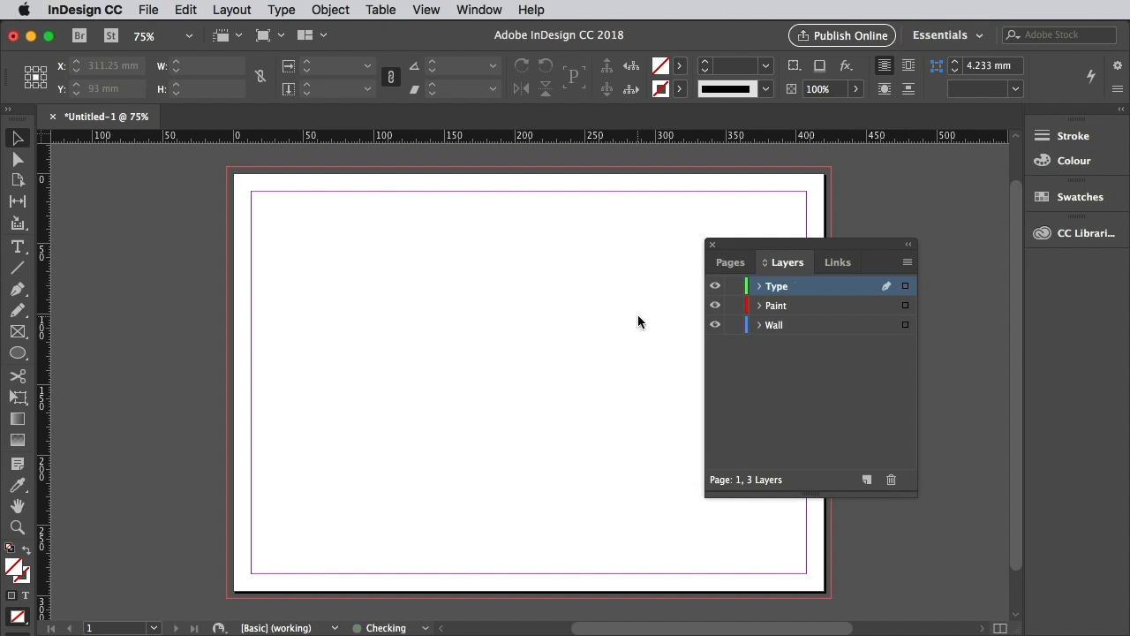
# Lock the Type and Paint layers and make Wall the active layer.
pyautogui.click(734, 285)
pyautogui.click(734, 305)
pyautogui.click(788, 327)
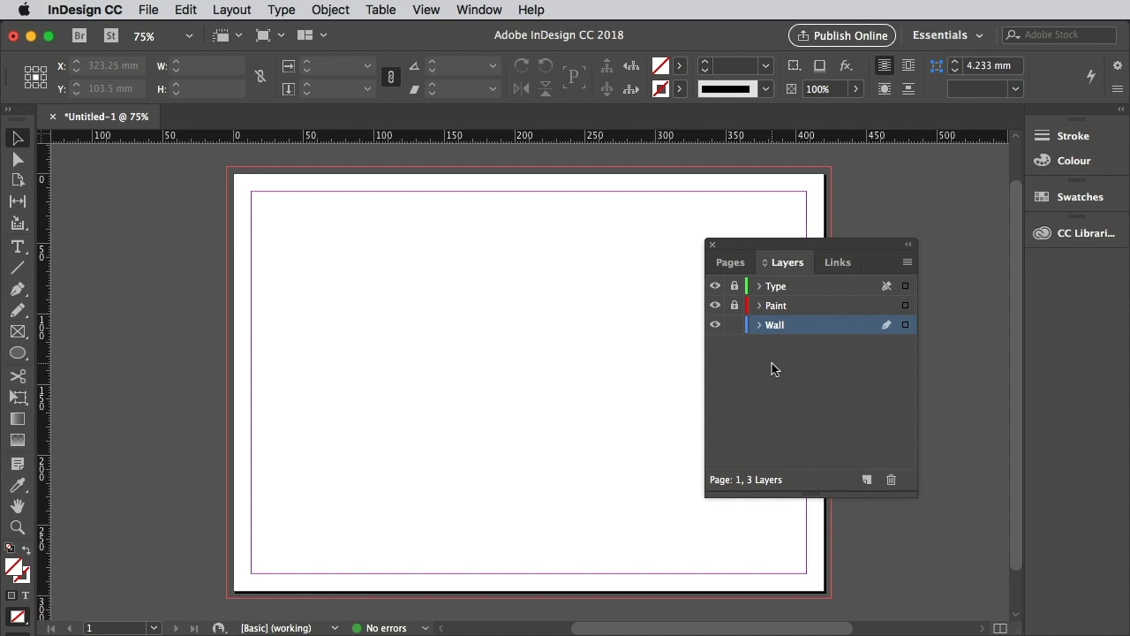
# Shorten the Layers panel and float the Swatches panel over the page.
pyautogui.moveTo(809, 494); pyautogui.dragTo(811, 399)
pyautogui.click(1078, 197)
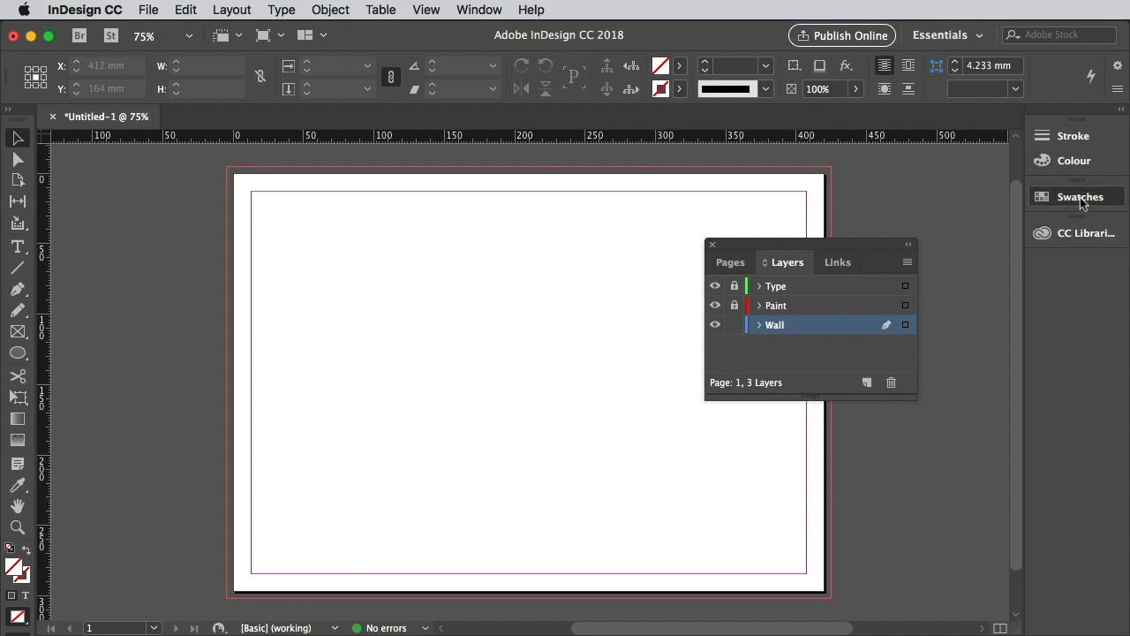
pyautogui.moveTo(963, 184); pyautogui.dragTo(399, 184)
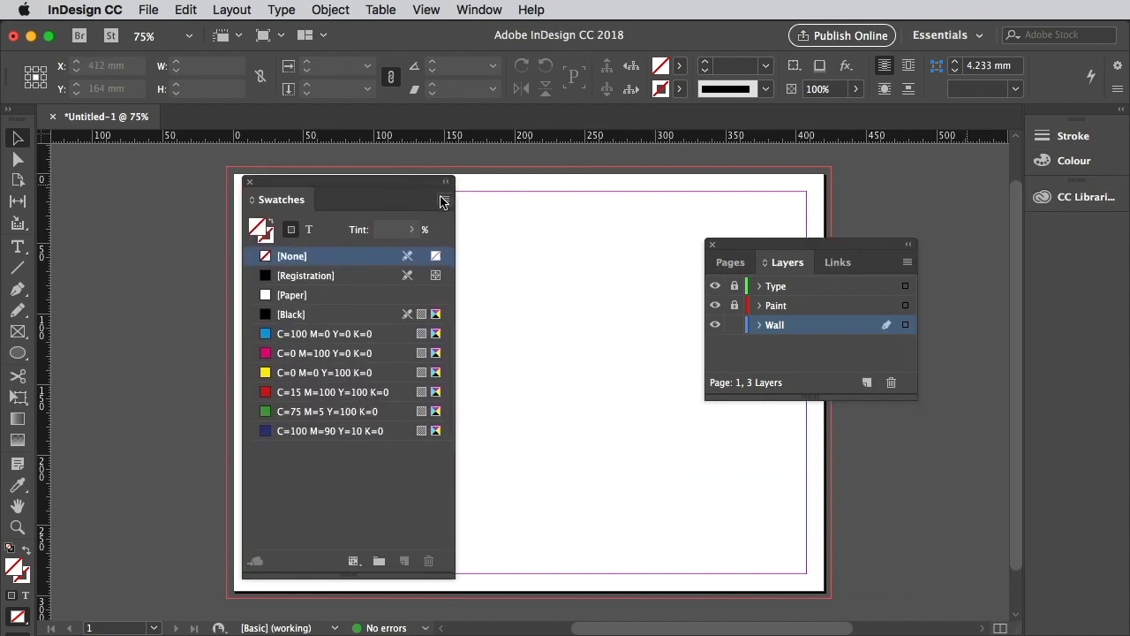
# Start a new colour swatch named 'Mustard' instead of using colour values.
pyautogui.click(445, 200)
pyautogui.click(534, 162)
pyautogui.moveTo(939, 31); pyautogui.dragTo(742, 183)
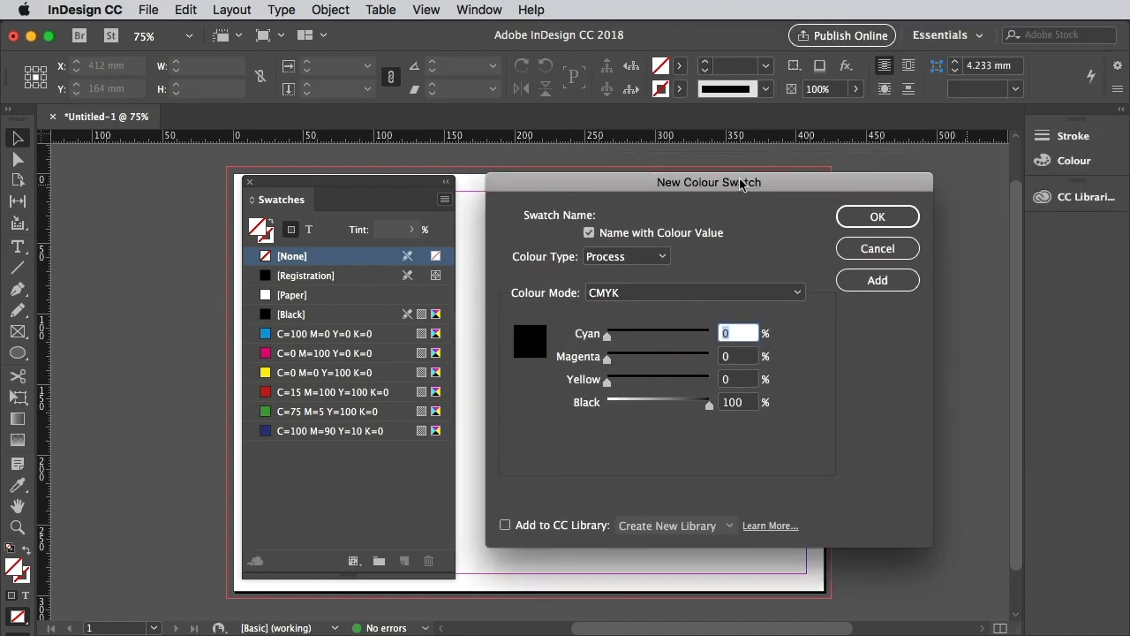
pyautogui.click(589, 232)
pyautogui.write('Mustard')
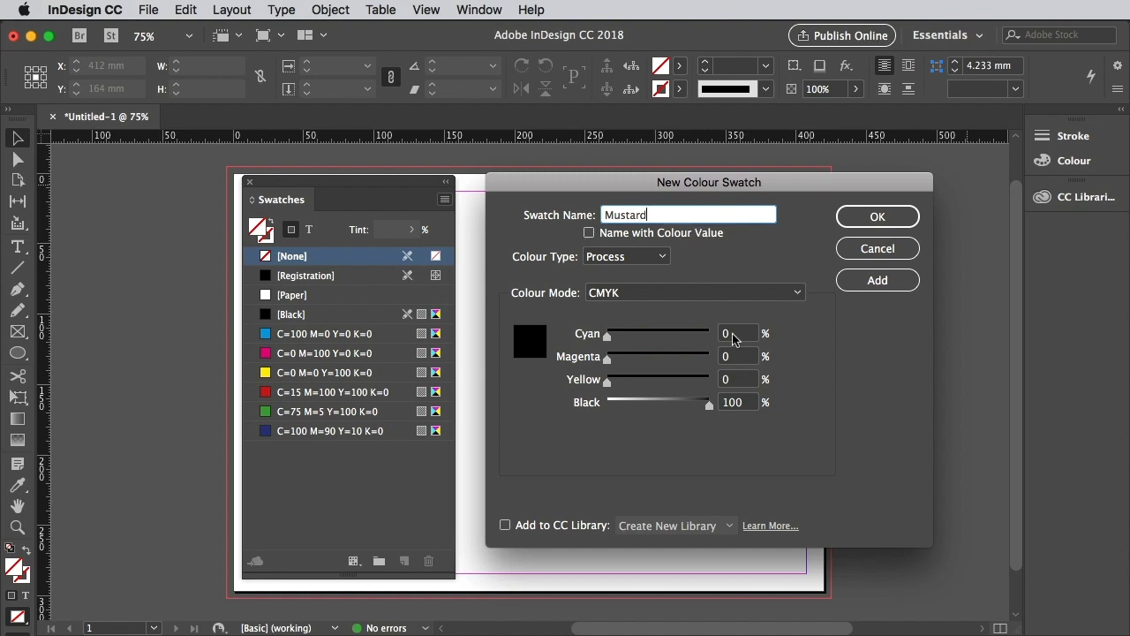
# Enter C7 M22 Y83 K0 and add the Mustard swatch to the list.
pyautogui.press('Tab')
pyautogui.write('7')
pyautogui.press('Tab')
pyautogui.write('22')
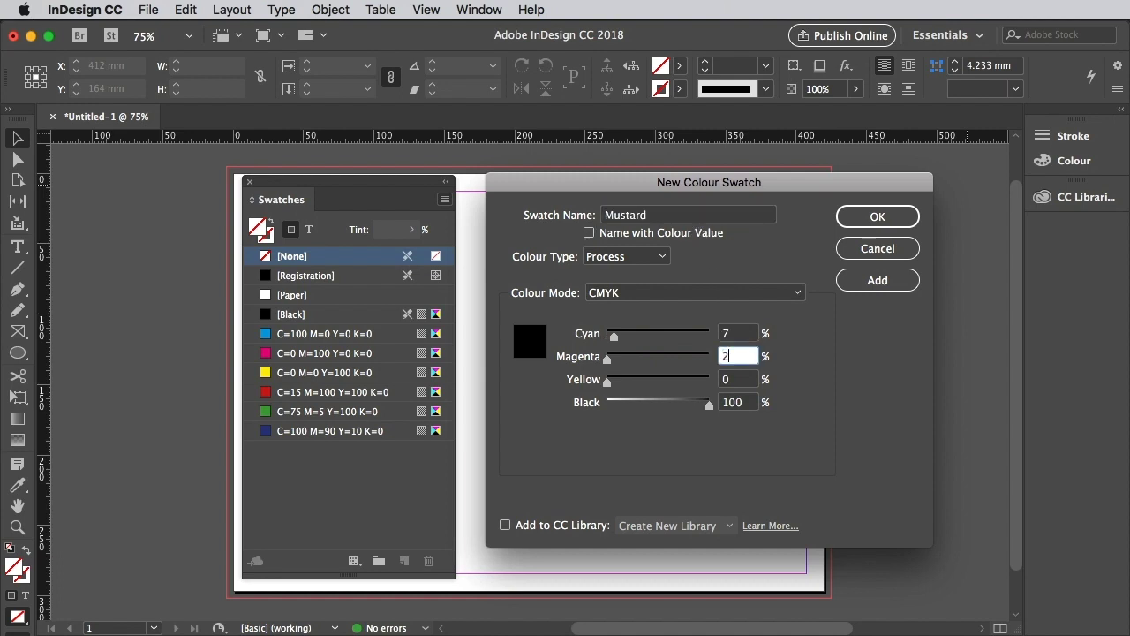
pyautogui.press('Tab')
pyautogui.write('83')
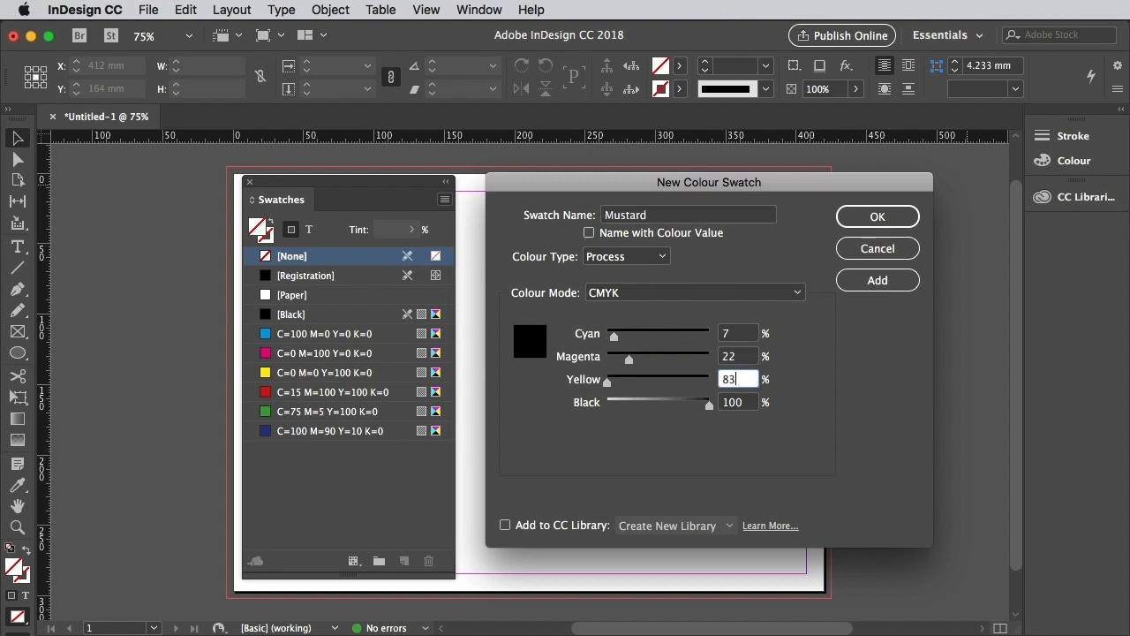
pyautogui.press('Tab')
pyautogui.write('0')
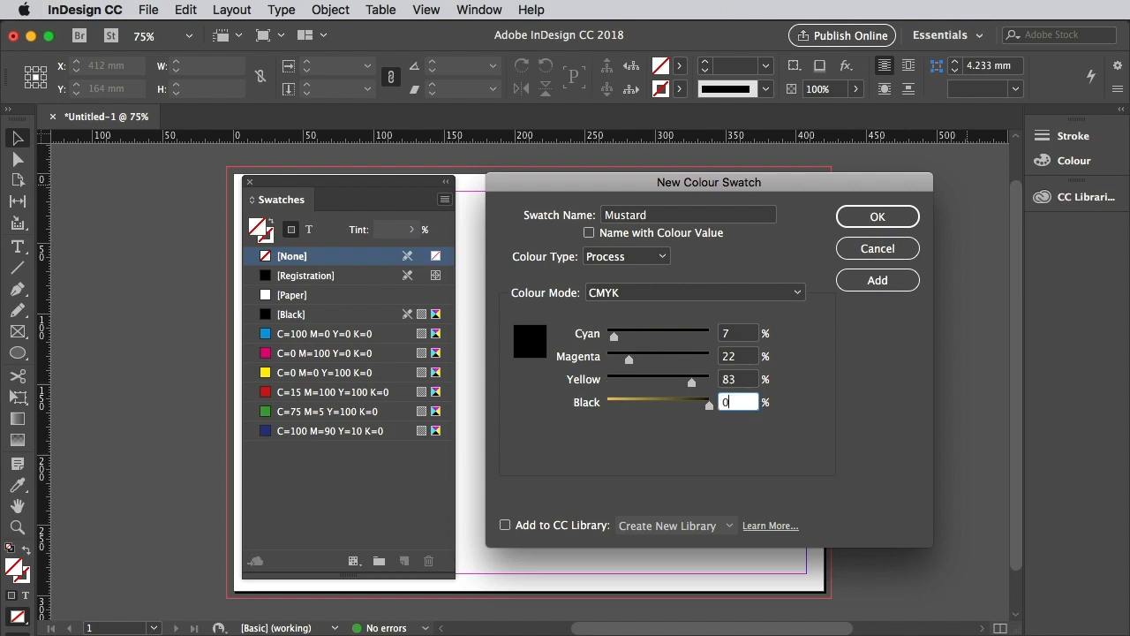
pyautogui.click(848, 282)
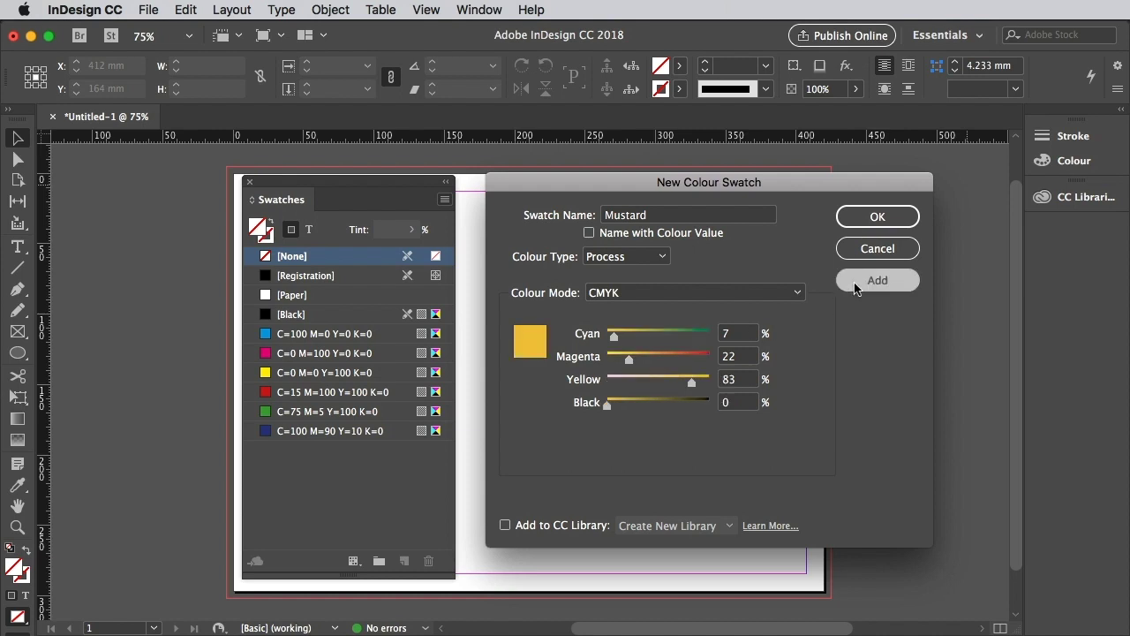
pyautogui.click(877, 217)
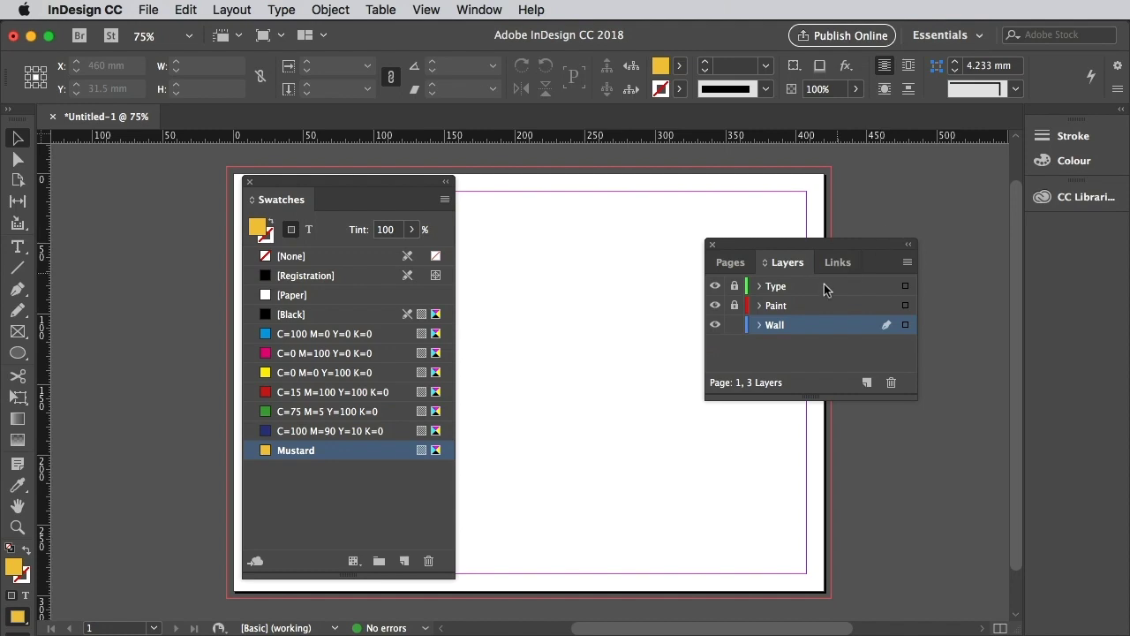
pyautogui.click(445, 198)
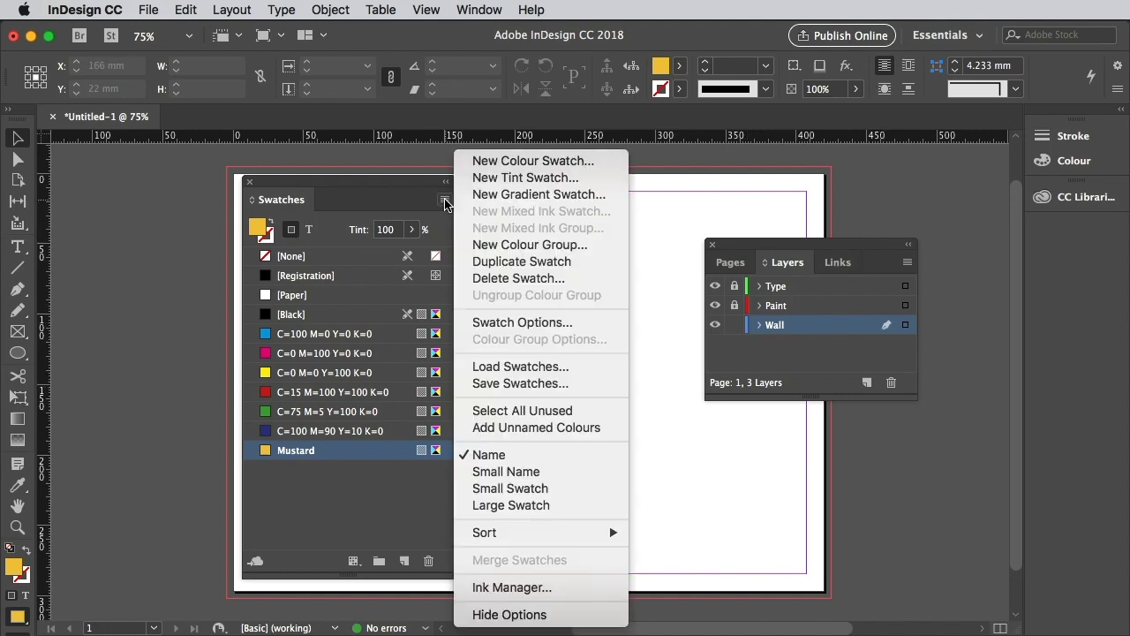
# Add a 'Red' process swatch with C0 M84 Y77 K0.
pyautogui.click(519, 156)
pyautogui.moveTo(851, 189); pyautogui.dragTo(849, 190)
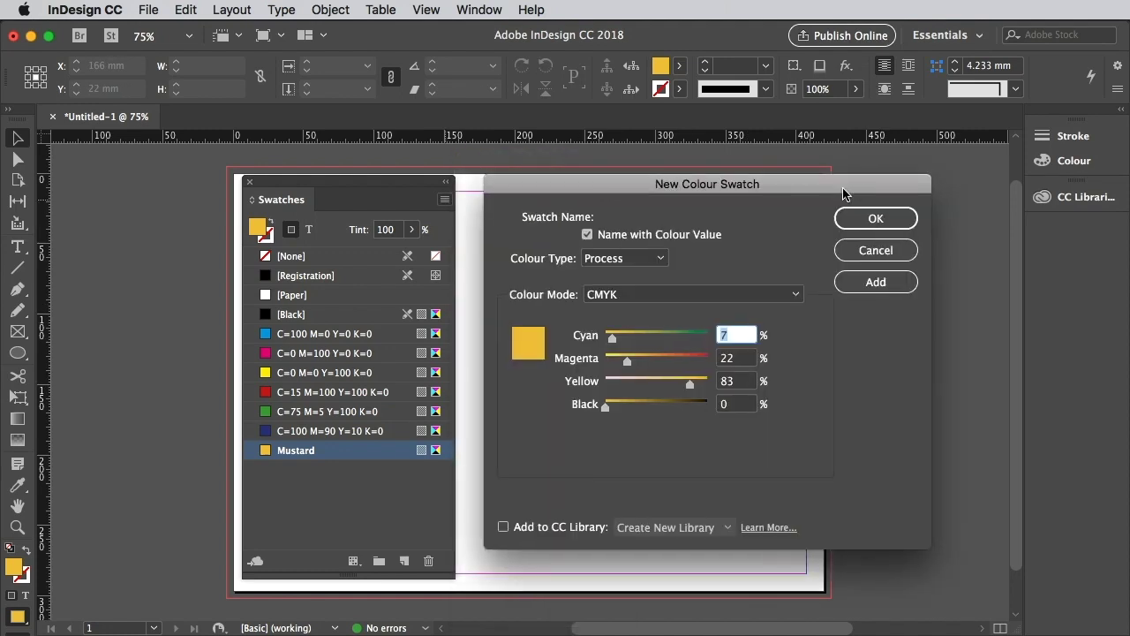
pyautogui.click(587, 234)
pyautogui.write('Red')
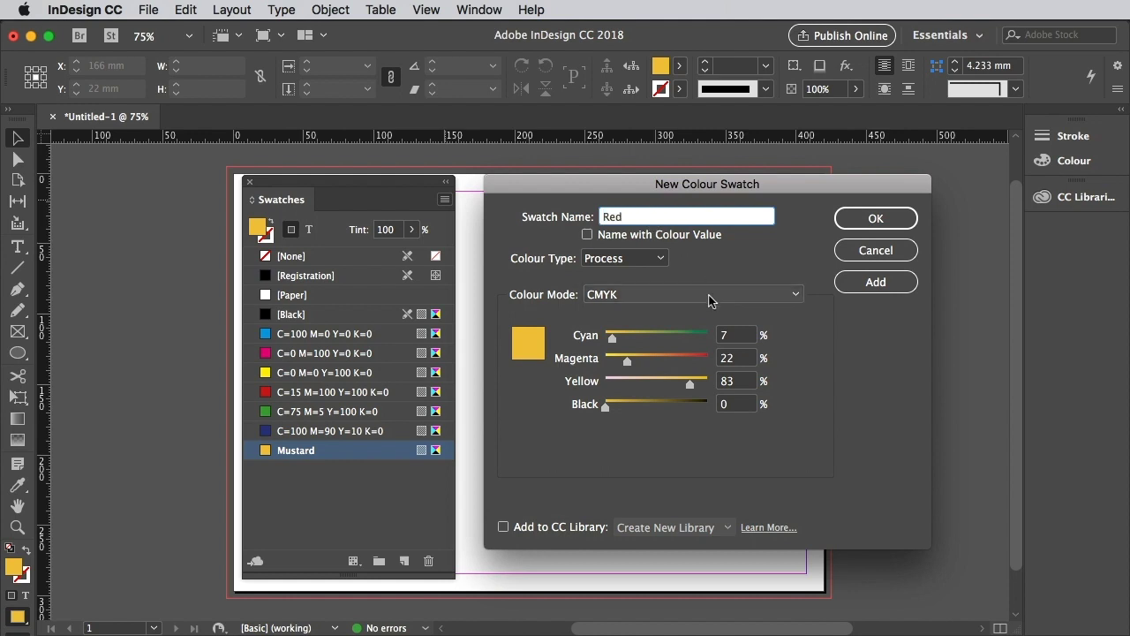
pyautogui.click(740, 335)
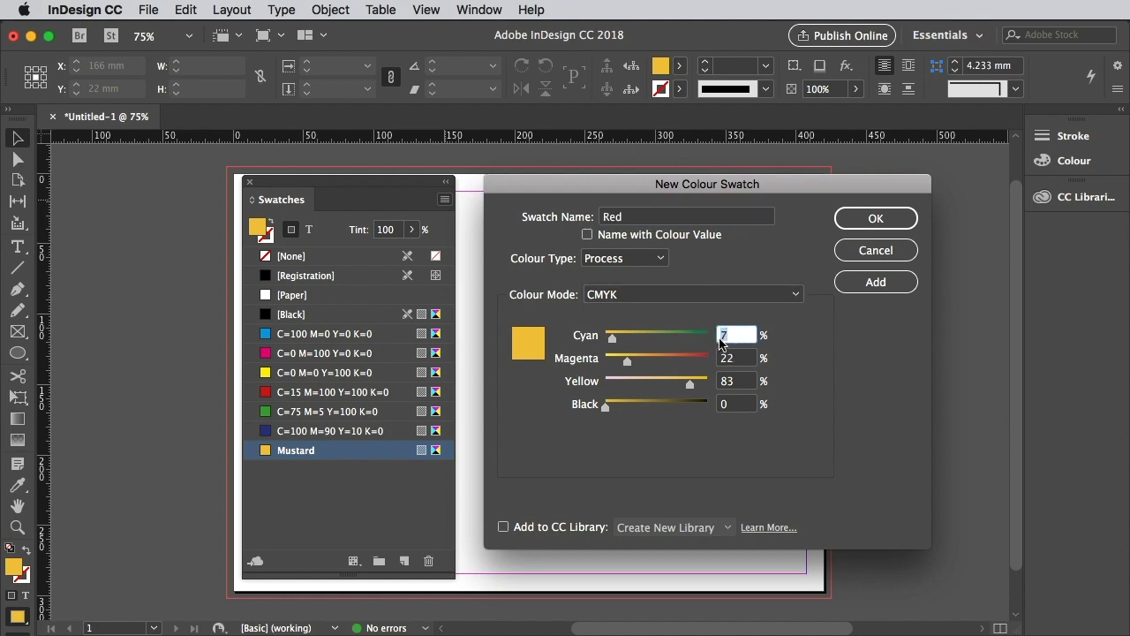
pyautogui.write('0')
pyautogui.press('Tab')
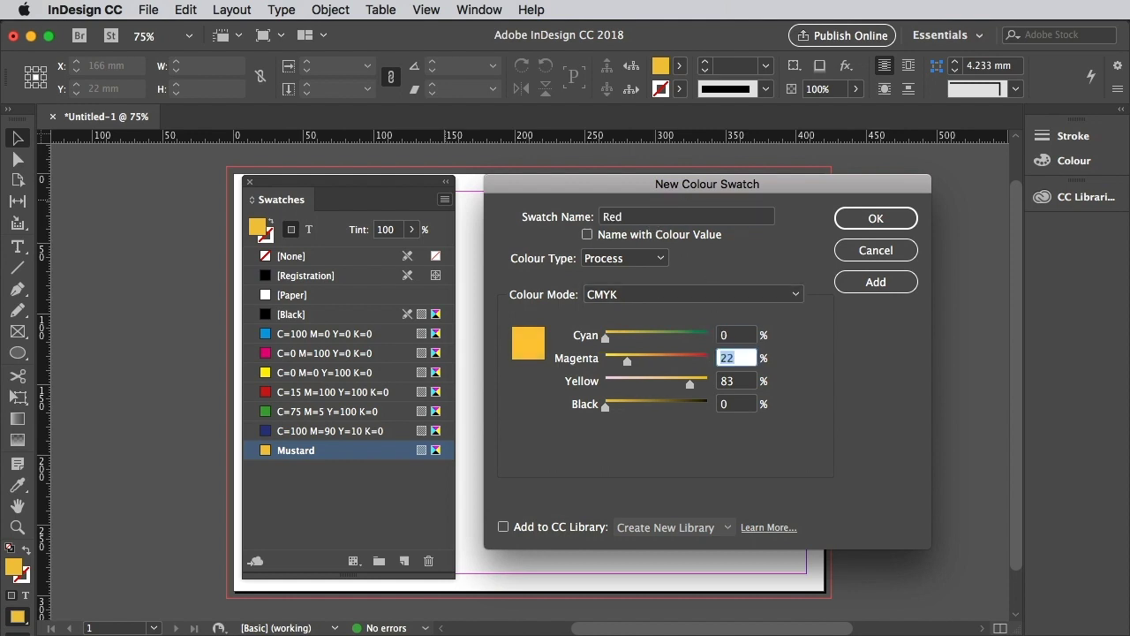
pyautogui.write('84')
pyautogui.press('Tab')
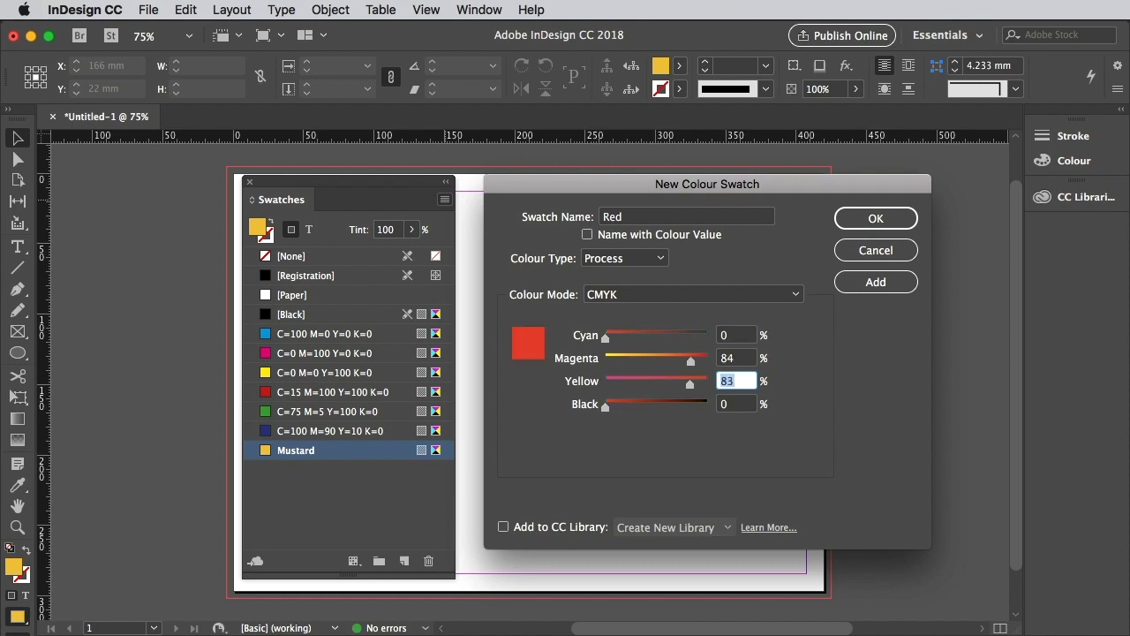
pyautogui.write('77')
pyautogui.press('Tab')
pyautogui.write('0')
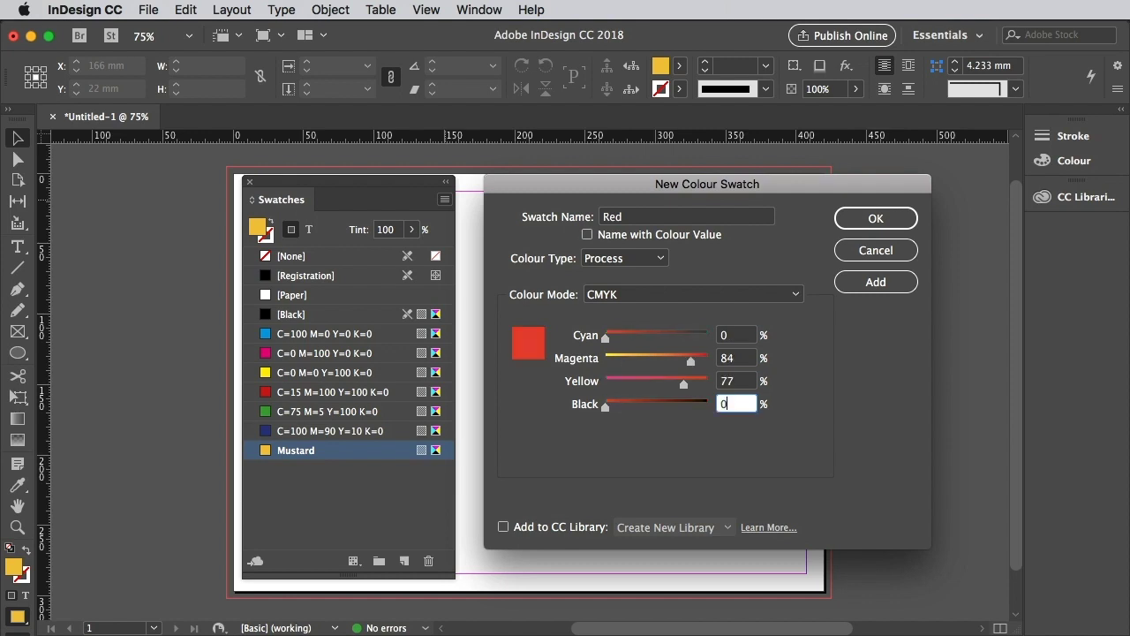
pyautogui.click(849, 282)
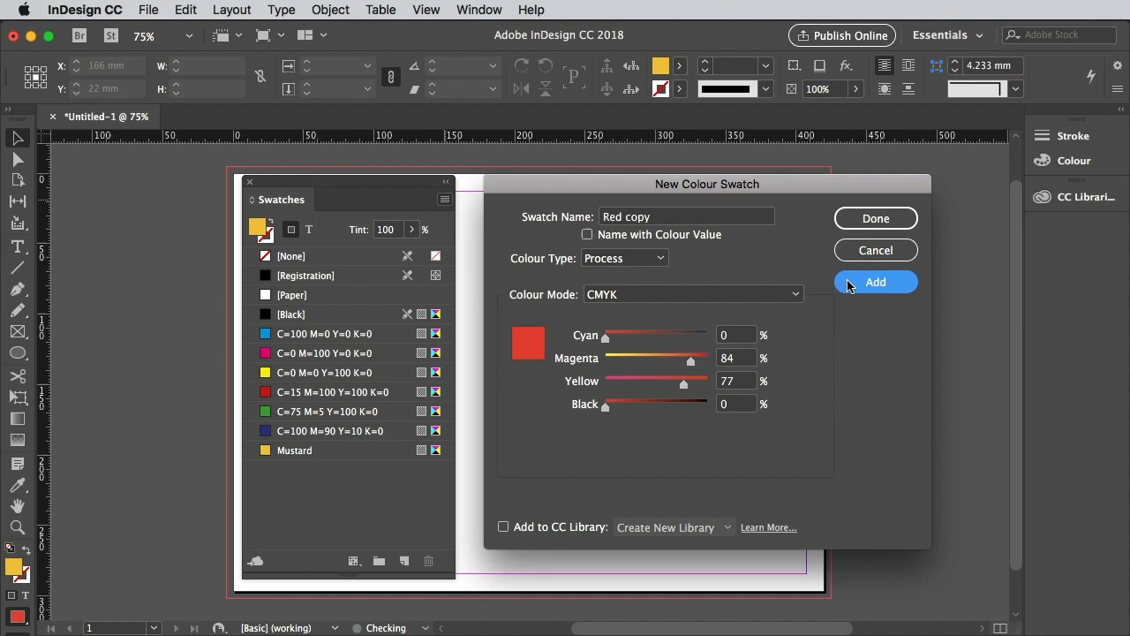
pyautogui.click(870, 220)
# Add an 'Off-White' swatch with C4 M4 Y2 K0.
pyautogui.click(445, 199)
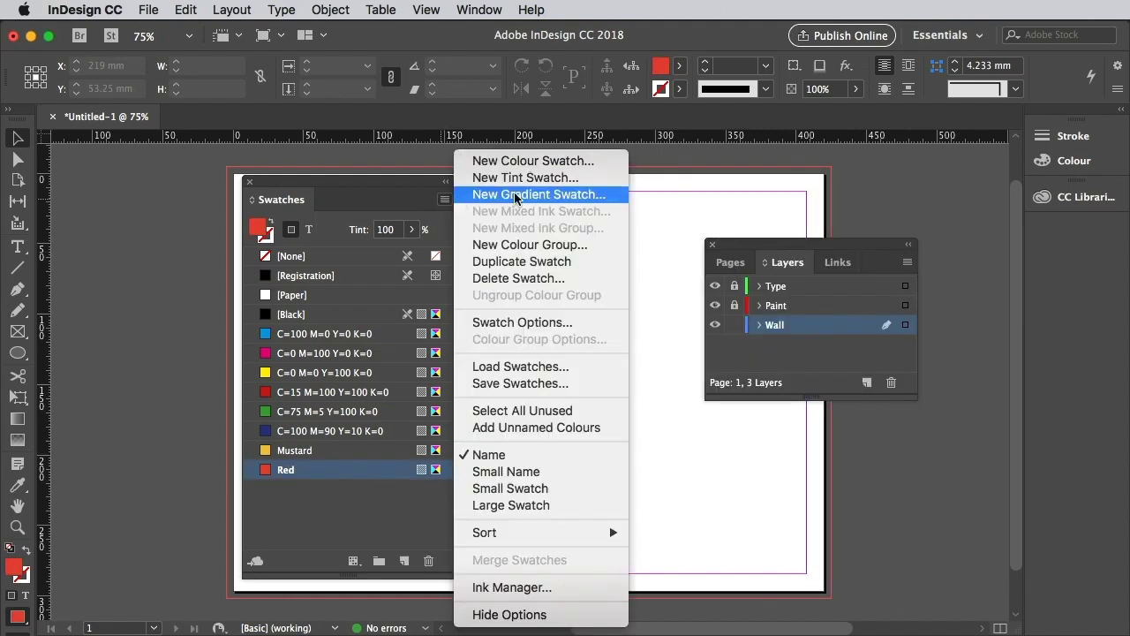
pyautogui.click(534, 162)
pyautogui.moveTo(699, 182); pyautogui.dragTo(692, 191)
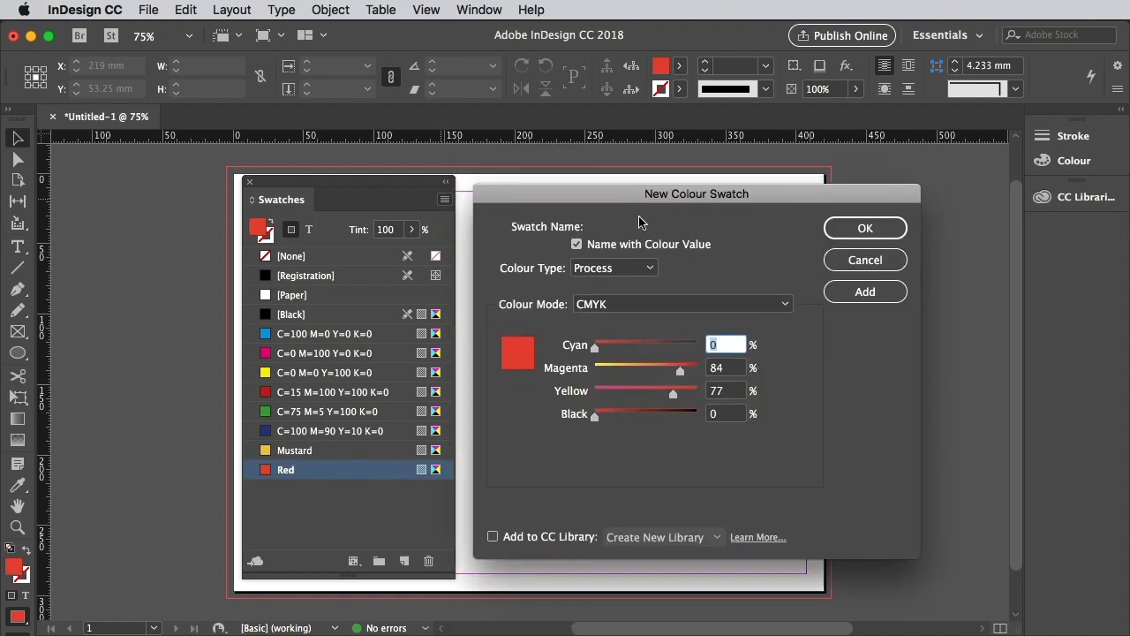
pyautogui.click(590, 245)
pyautogui.write('Off-White')
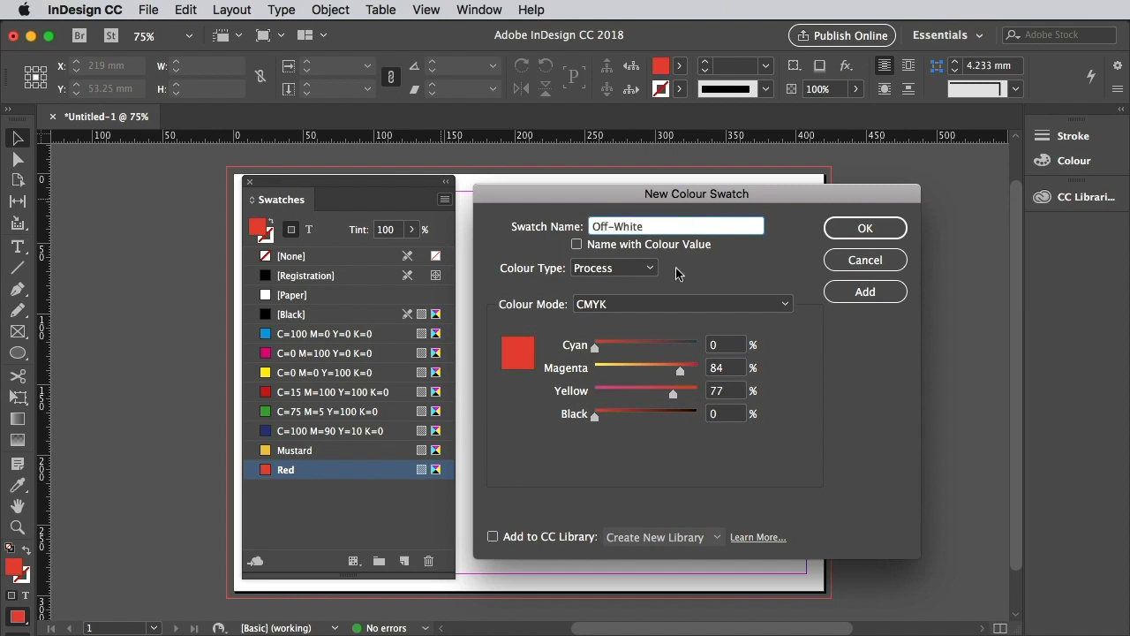
pyautogui.press('Tab')
pyautogui.write('4')
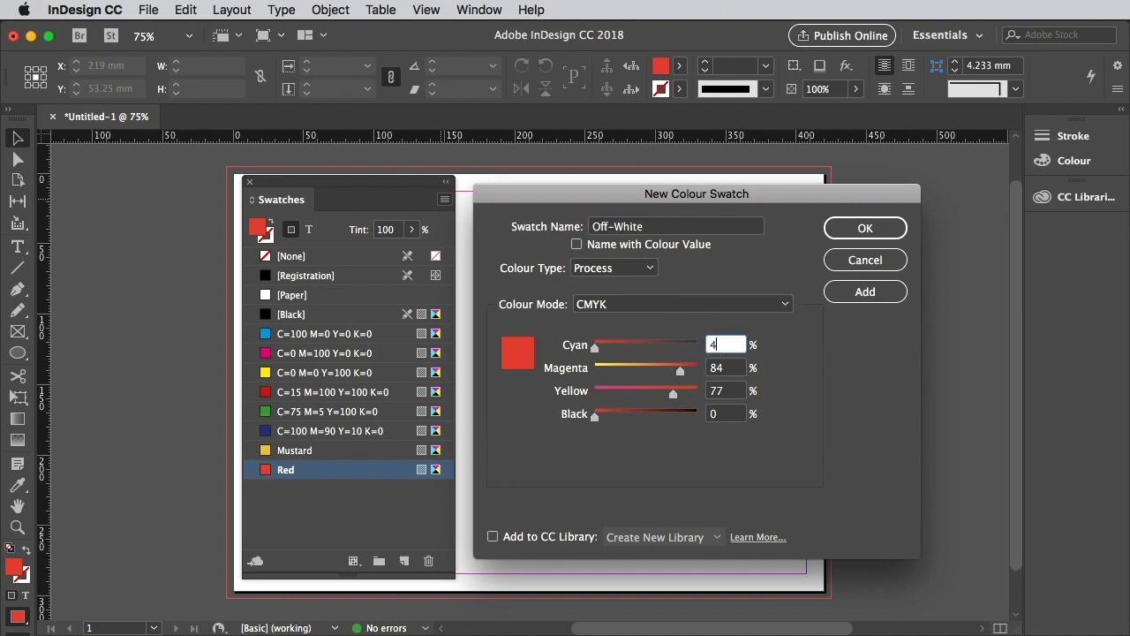
pyautogui.press('Tab')
pyautogui.write('4')
pyautogui.press('Tab')
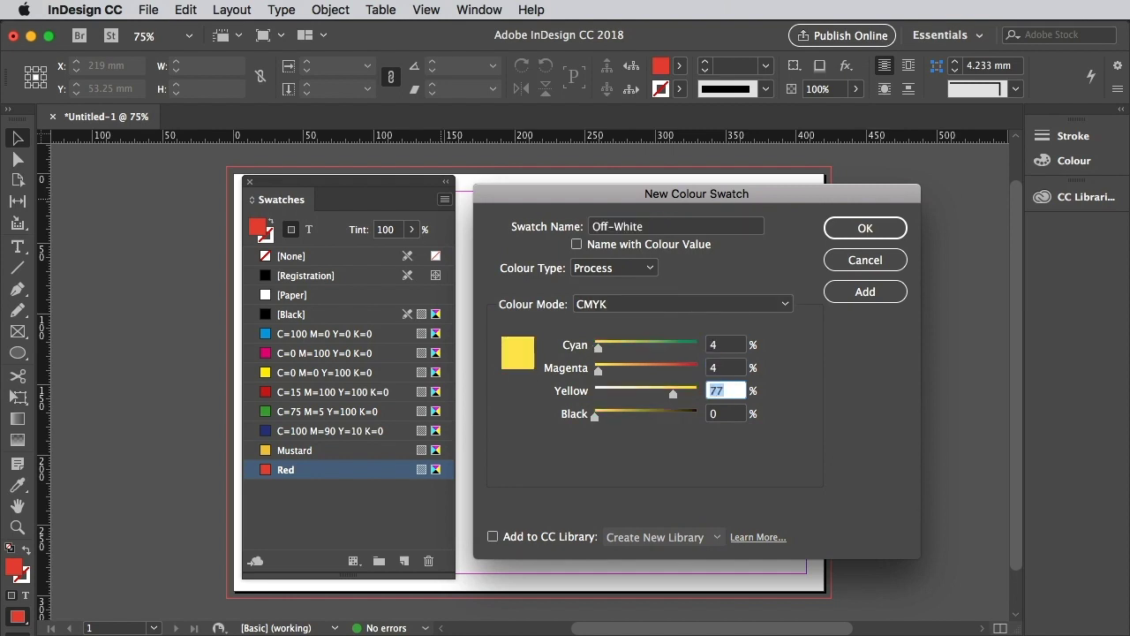
pyautogui.write('2')
pyautogui.press('Tab')
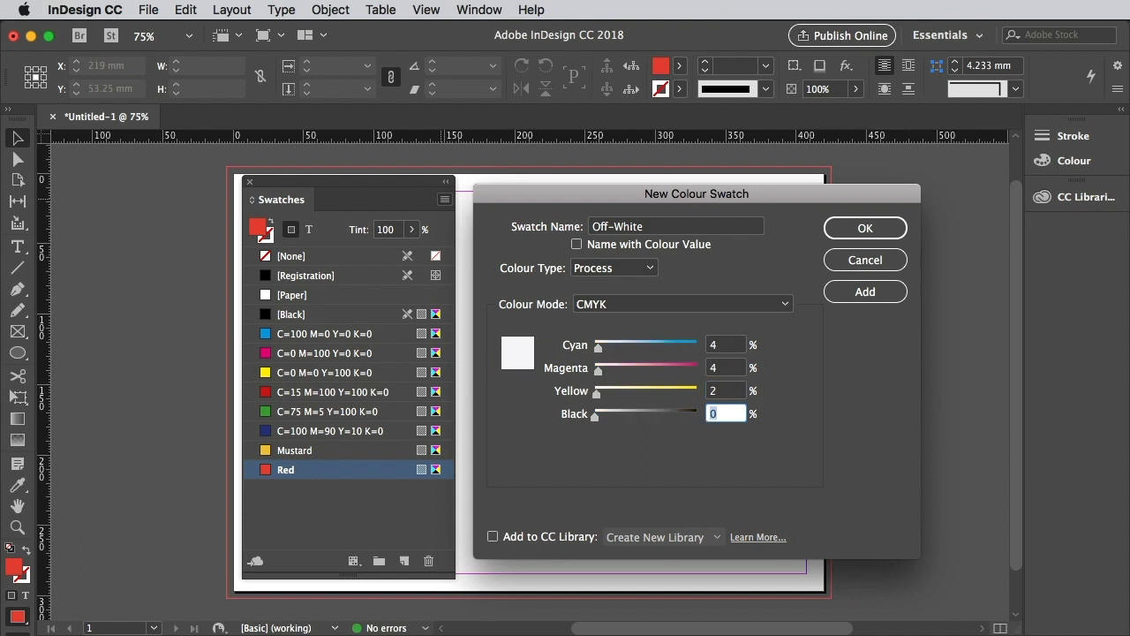
pyautogui.click(871, 288)
# Add a 'Stone' swatch with C10 M12 Y32 K0.
pyautogui.click(865, 228)
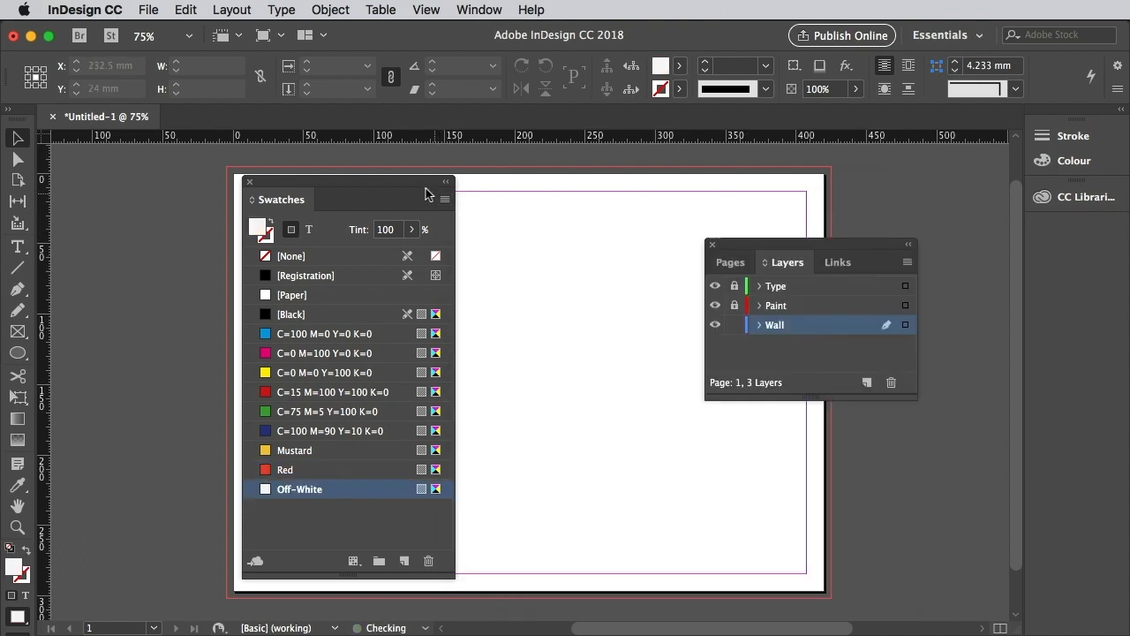
pyautogui.click(445, 198)
pyautogui.click(504, 157)
pyautogui.moveTo(704, 196); pyautogui.dragTo(704, 204)
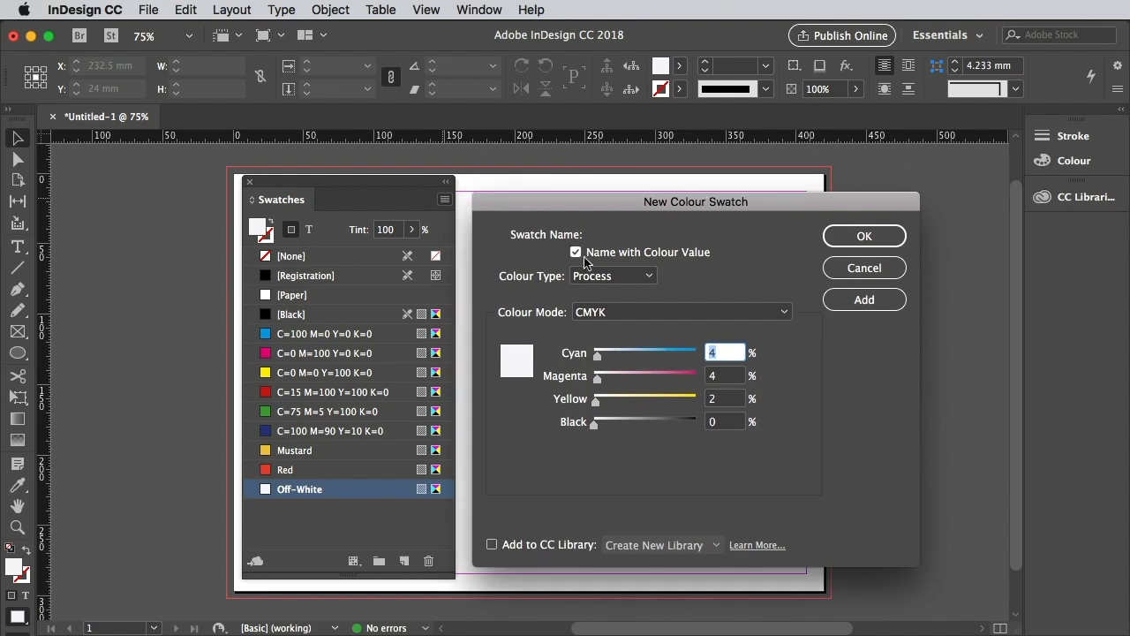
pyautogui.click(576, 252)
pyautogui.write('Stone')
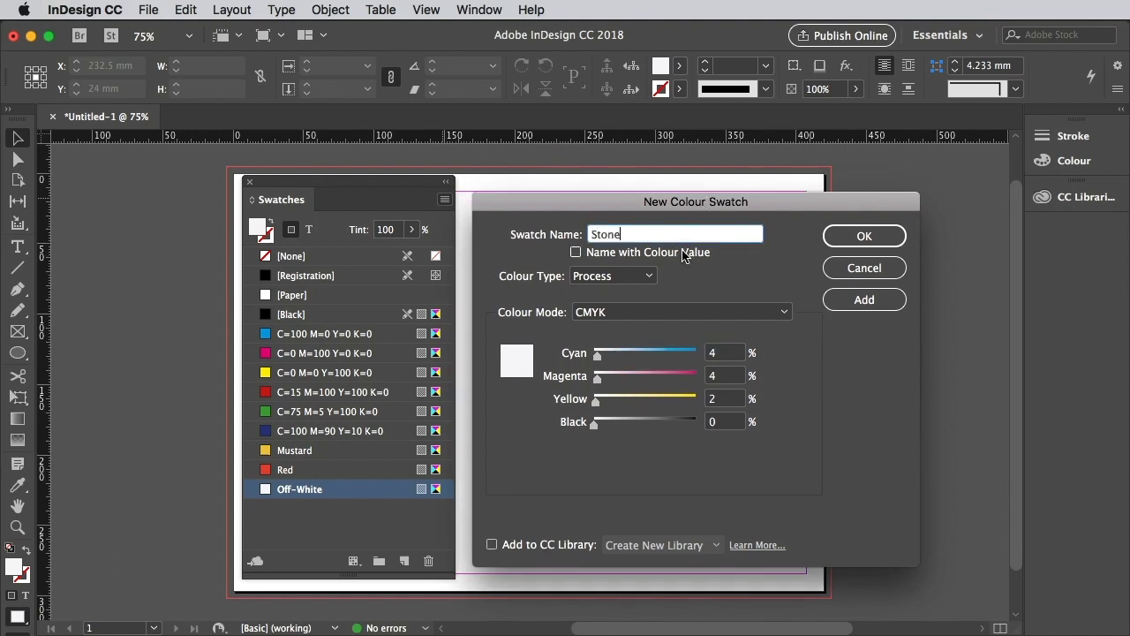
pyautogui.doubleClick(720, 357)
pyautogui.write('10')
pyautogui.press('Tab')
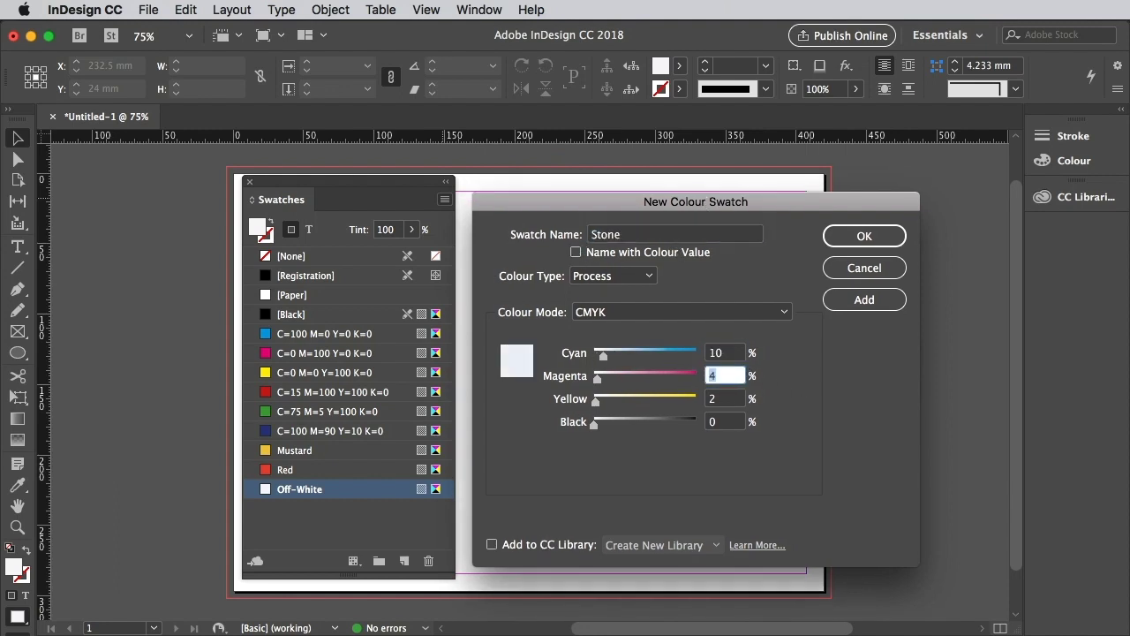
pyautogui.write('12')
pyautogui.press('Tab')
pyautogui.write('32')
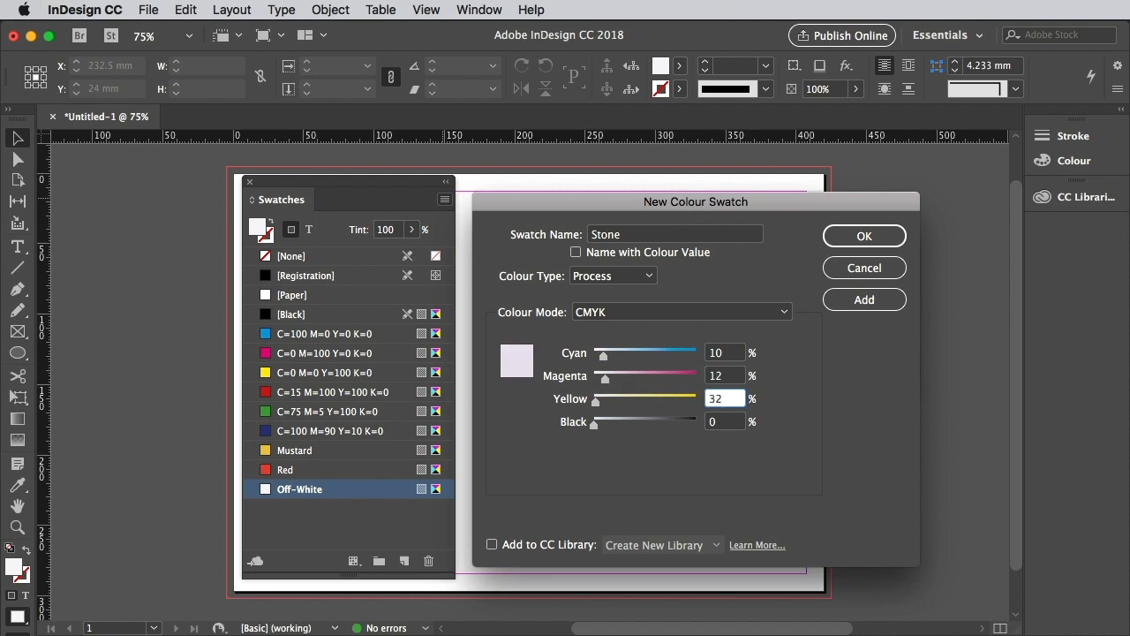
pyautogui.press('Tab')
pyautogui.click(864, 299)
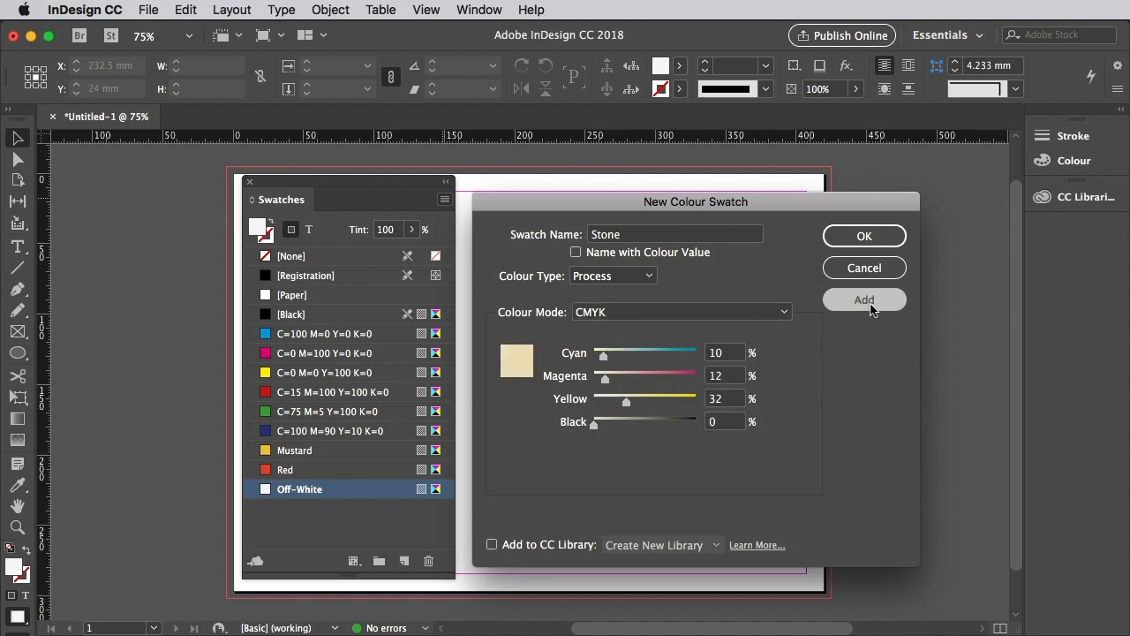
pyautogui.click(852, 232)
# Add a 'Green' swatch with C83 M30 Y89 K17.
pyautogui.click(445, 199)
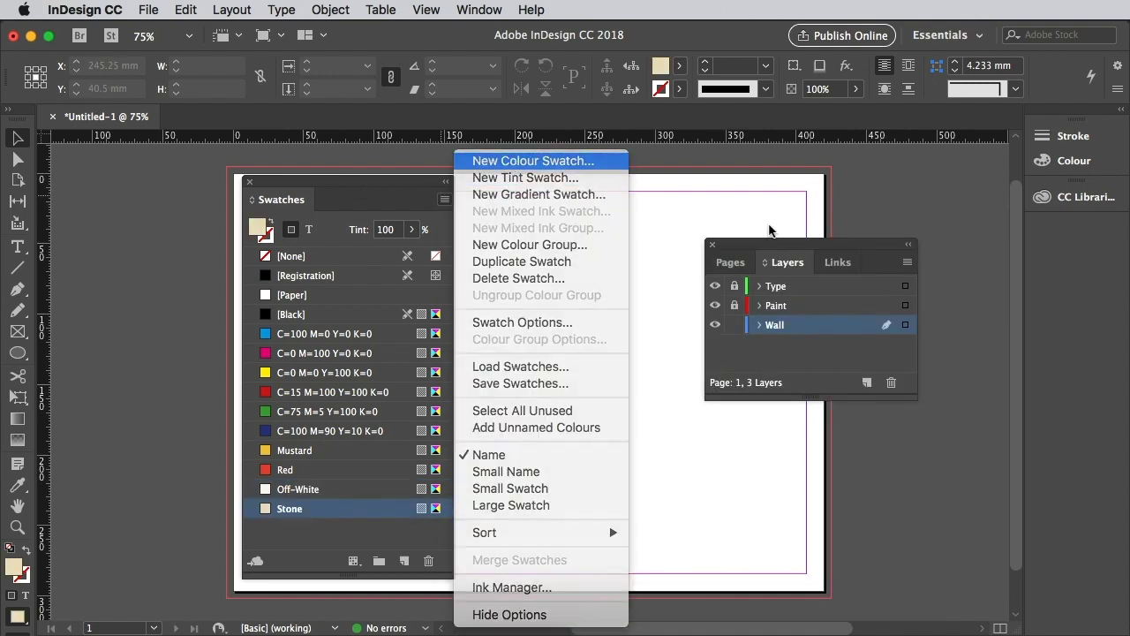
pyautogui.press('Return')
pyautogui.click(576, 252)
pyautogui.write('Gr')
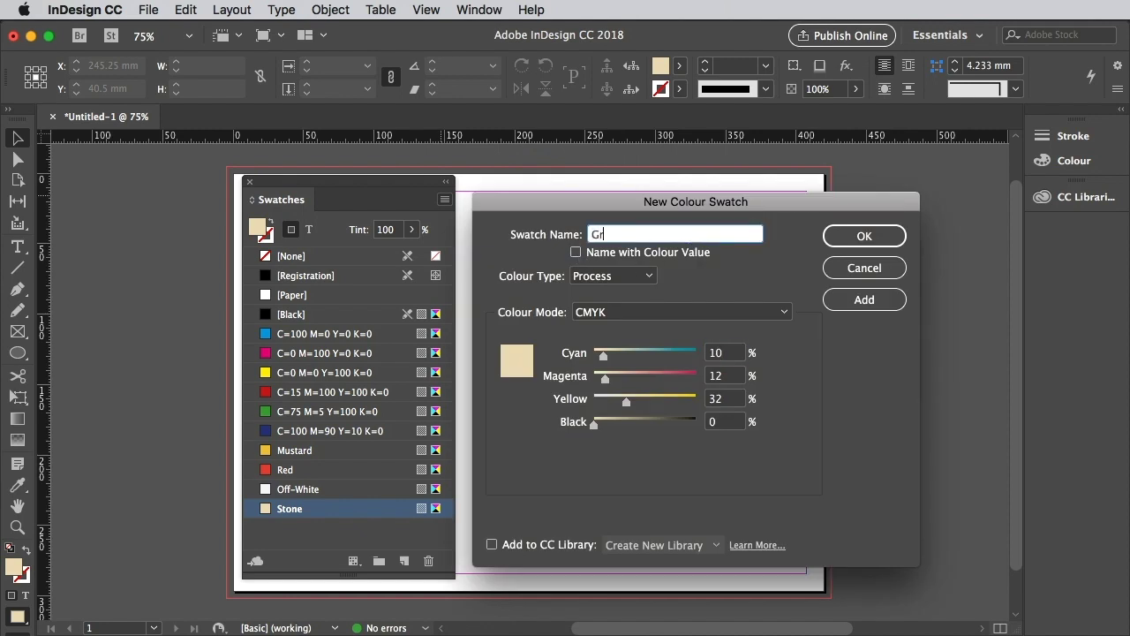
pyautogui.write('een')
pyautogui.moveTo(726, 358); pyautogui.dragTo(692, 356)
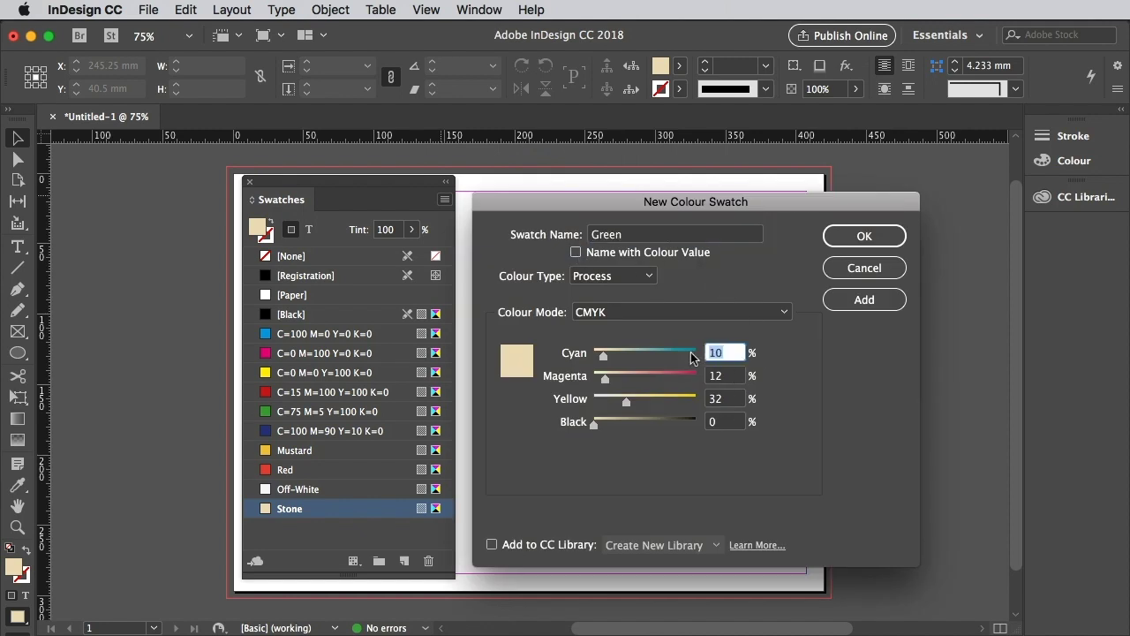
pyautogui.write('83')
pyautogui.press('Tab')
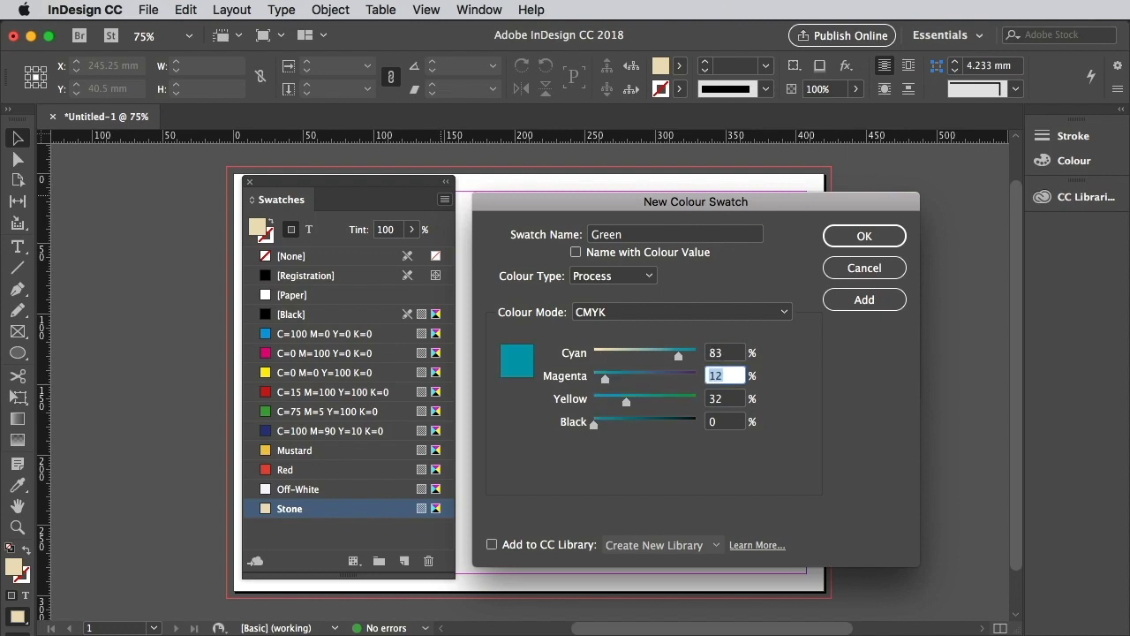
pyautogui.write('30')
pyautogui.press('Tab')
pyautogui.write('89')
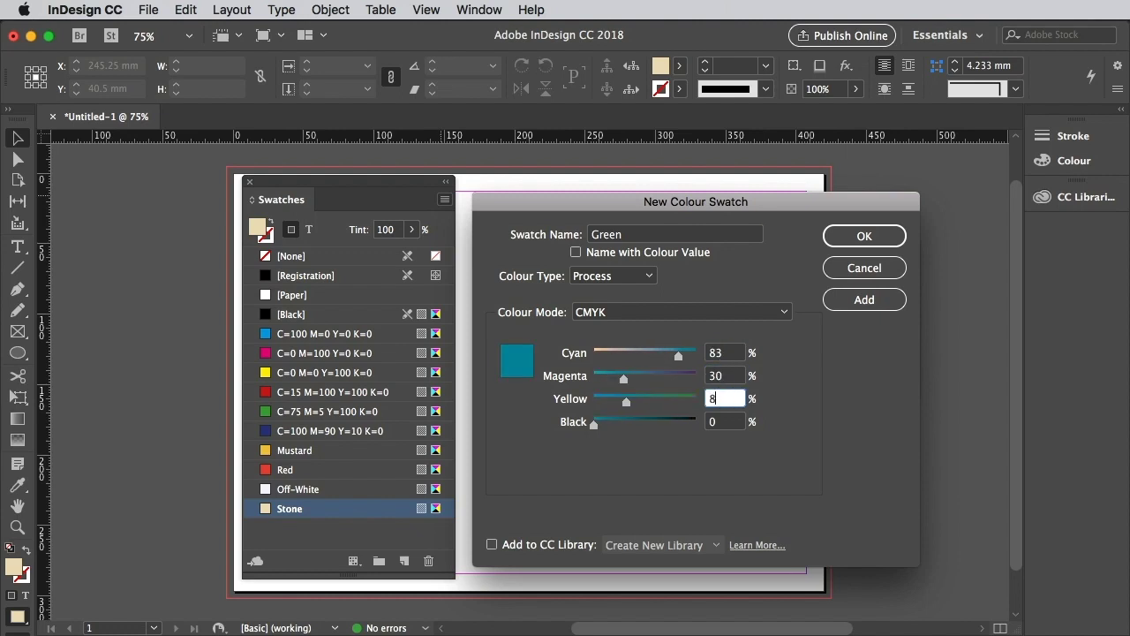
pyautogui.press('Tab')
pyautogui.write('17')
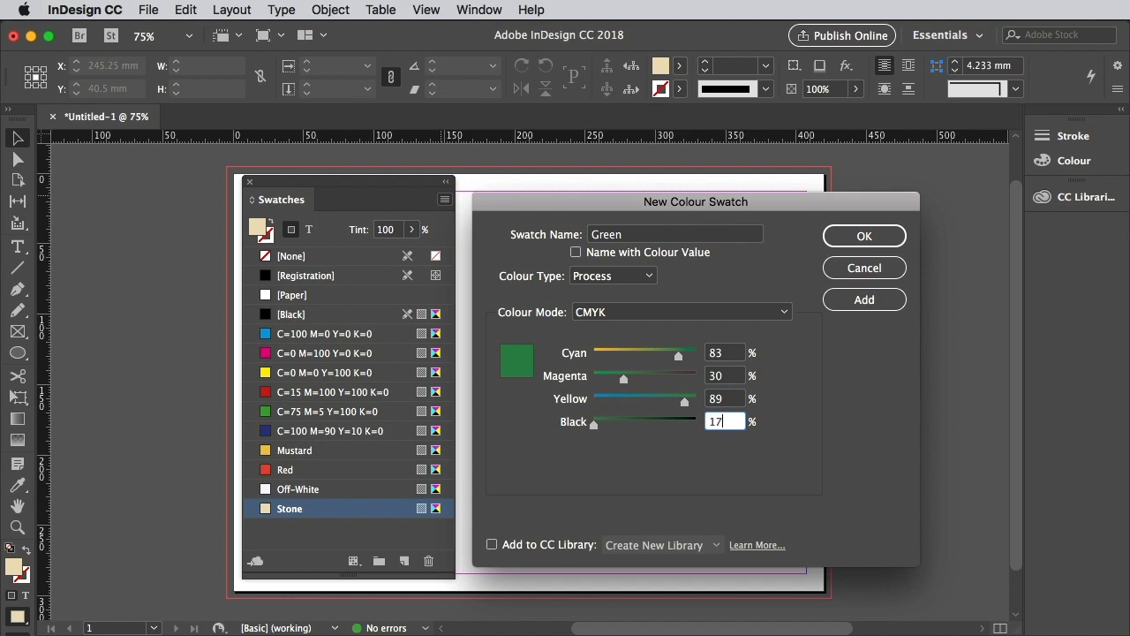
pyautogui.click(864, 299)
pyautogui.click(865, 235)
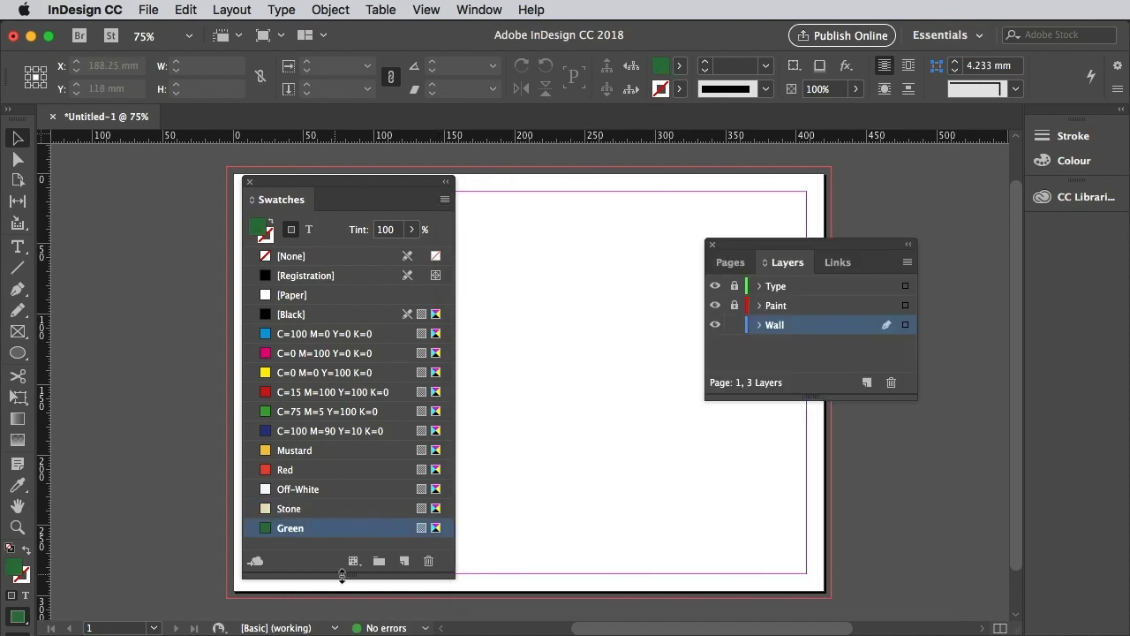
# Shorten the Swatches panel and dock it under the Layers panel.
pyautogui.moveTo(344, 575); pyautogui.dragTo(357, 384)
pyautogui.moveTo(377, 182); pyautogui.dragTo(907, 430)
pyautogui.moveTo(869, 244); pyautogui.dragTo(945, 202)
pyautogui.moveTo(877, 426); pyautogui.dragTo(890, 376)
pyautogui.hscroll(5, 604, 386)
pyautogui.hscroll(-1, 603, 386)
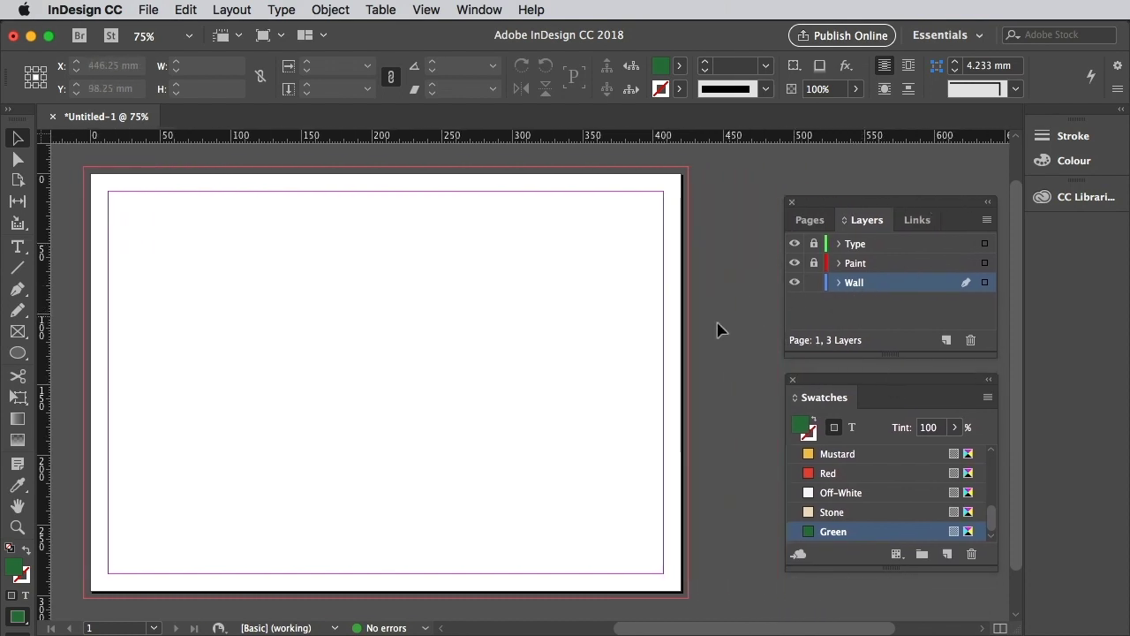
# Draw a full-bleed frame and place white-grunge-brick-wall-background-PNXJU5Z.jpg in it.
pyautogui.click(21, 330)
pyautogui.moveTo(83, 168); pyautogui.dragTo(688, 598)
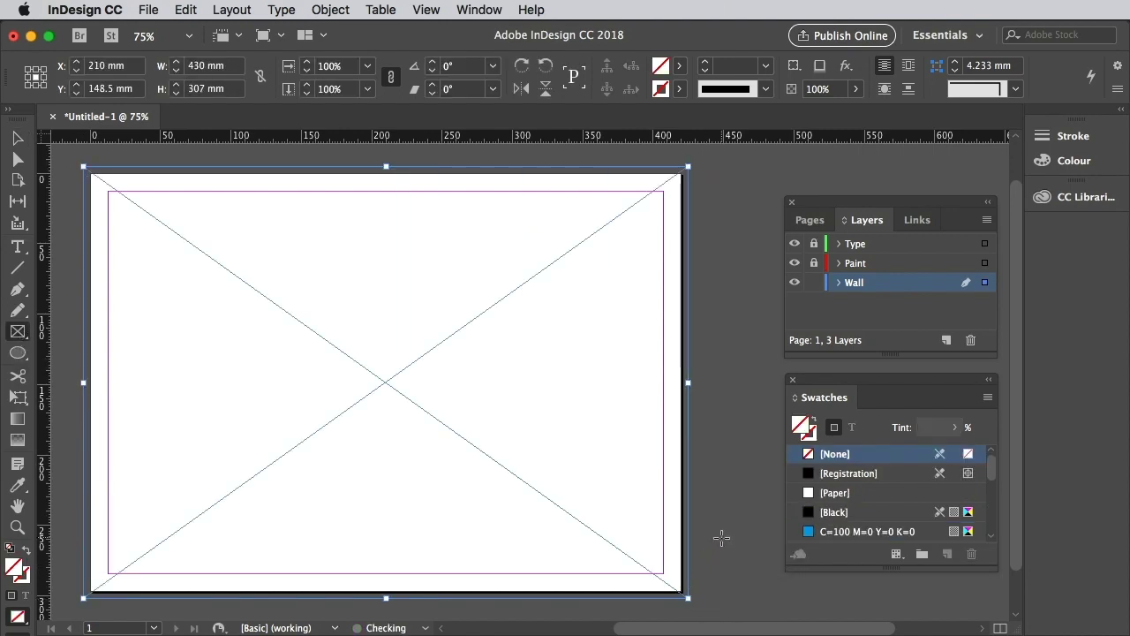
pyautogui.press('super+d')
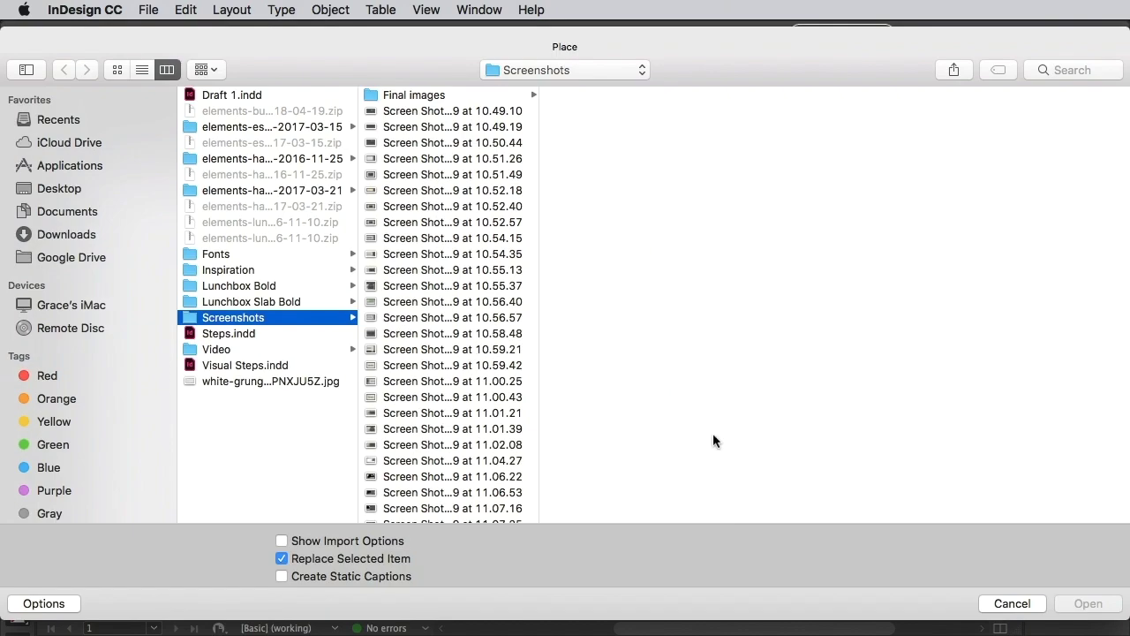
pyautogui.click(566, 70)
pyautogui.click(593, 374)
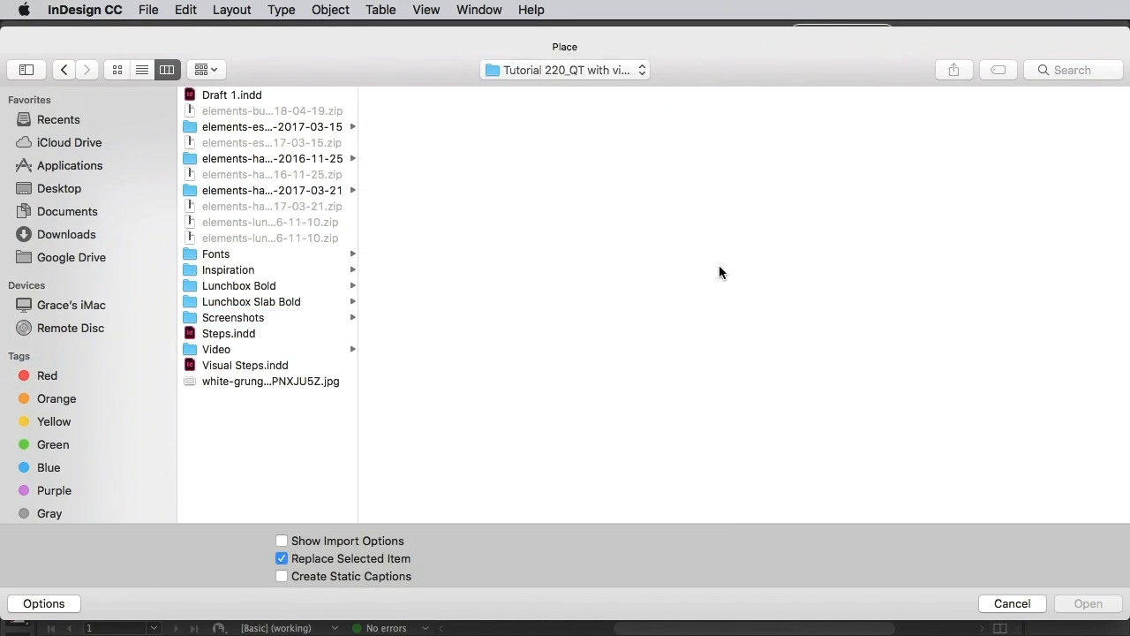
pyautogui.click(321, 383)
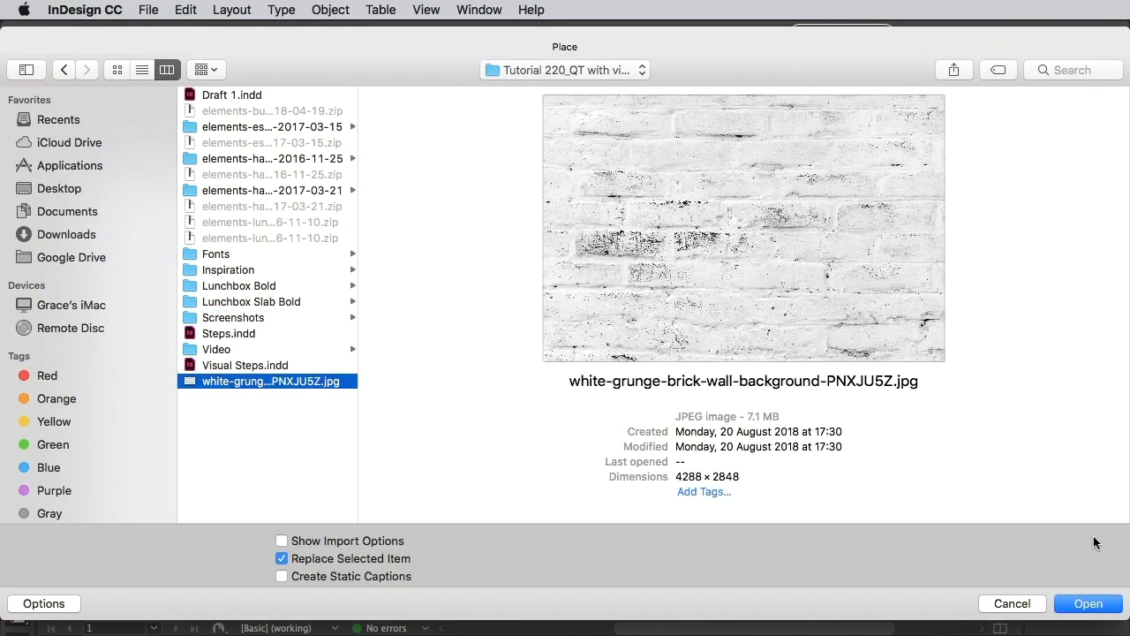
pyautogui.press('Return')
pyautogui.click(425, 9)
# Show the image at high display quality and snap its frame to the bleed edges.
pyautogui.moveTo(503, 285)
pyautogui.click(795, 316)
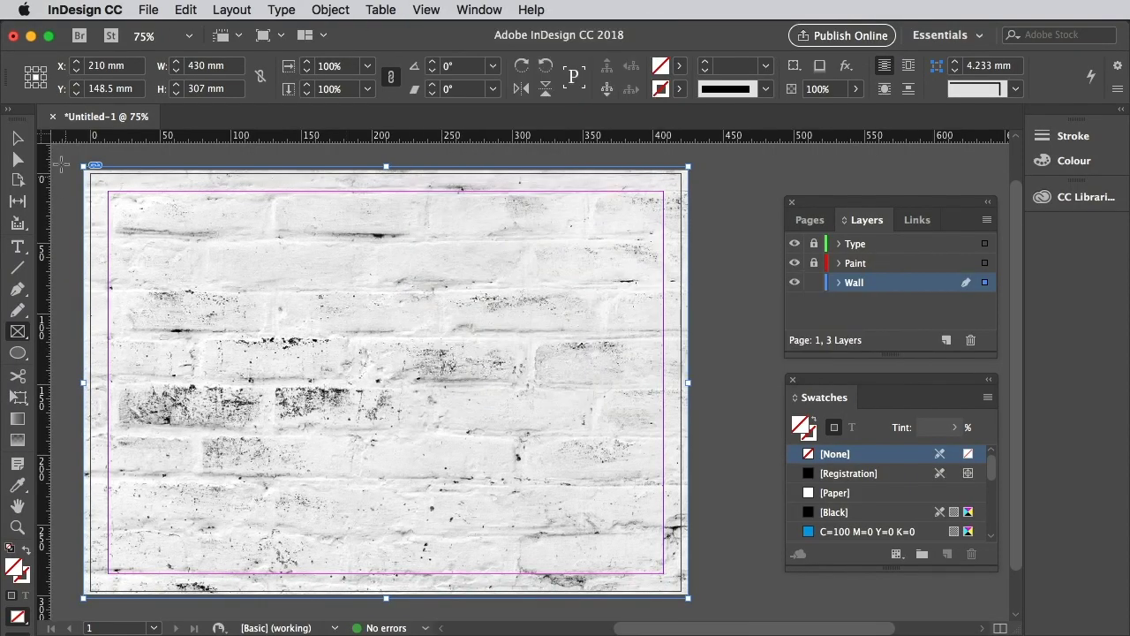
pyautogui.press('v')
pyautogui.moveTo(688, 165); pyautogui.dragTo(773, 123)
pyautogui.moveTo(378, 416); pyautogui.dragTo(416, 441)
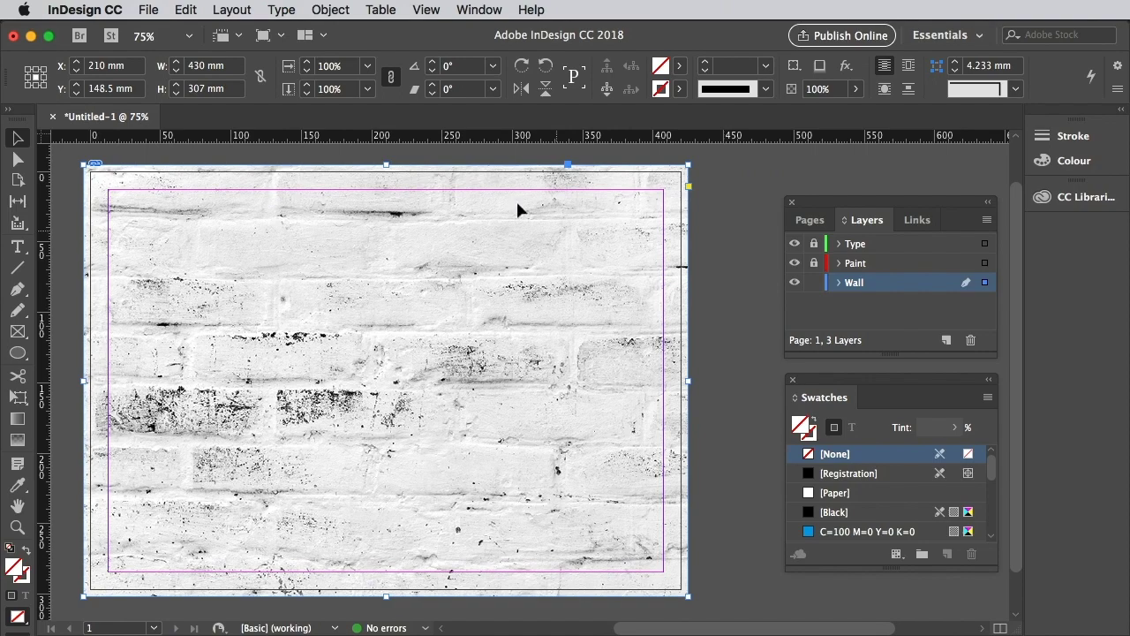
# Set the brick image's transparency effect to 75% opacity.
pyautogui.click(330, 9)
pyautogui.moveTo(460, 362)
pyautogui.click(547, 363)
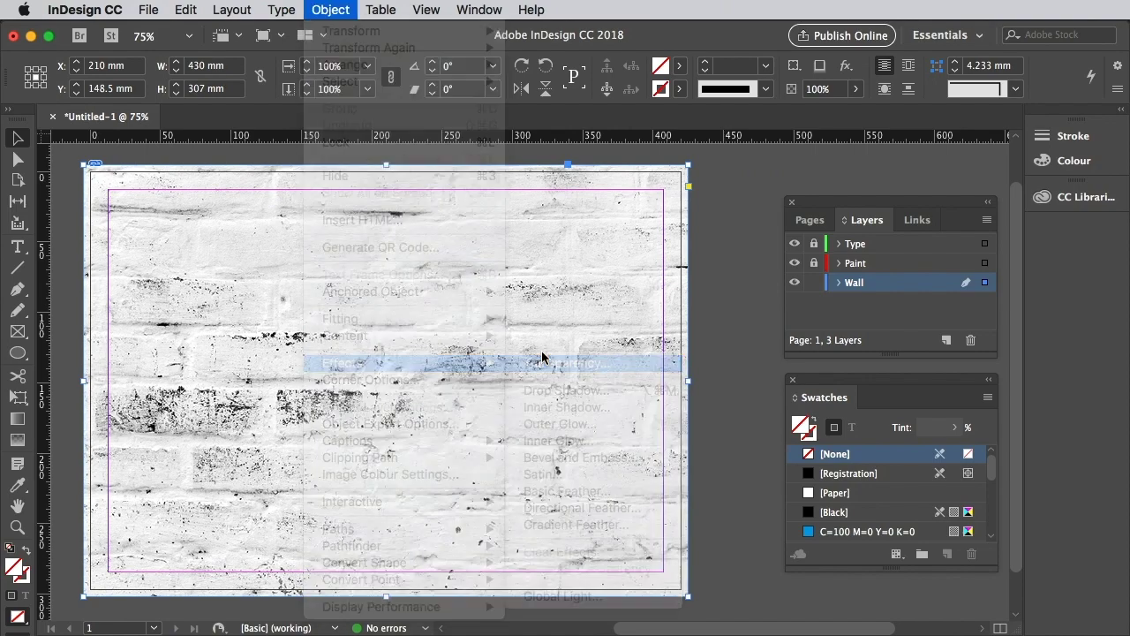
pyautogui.moveTo(763, 496); pyautogui.dragTo(438, 200)
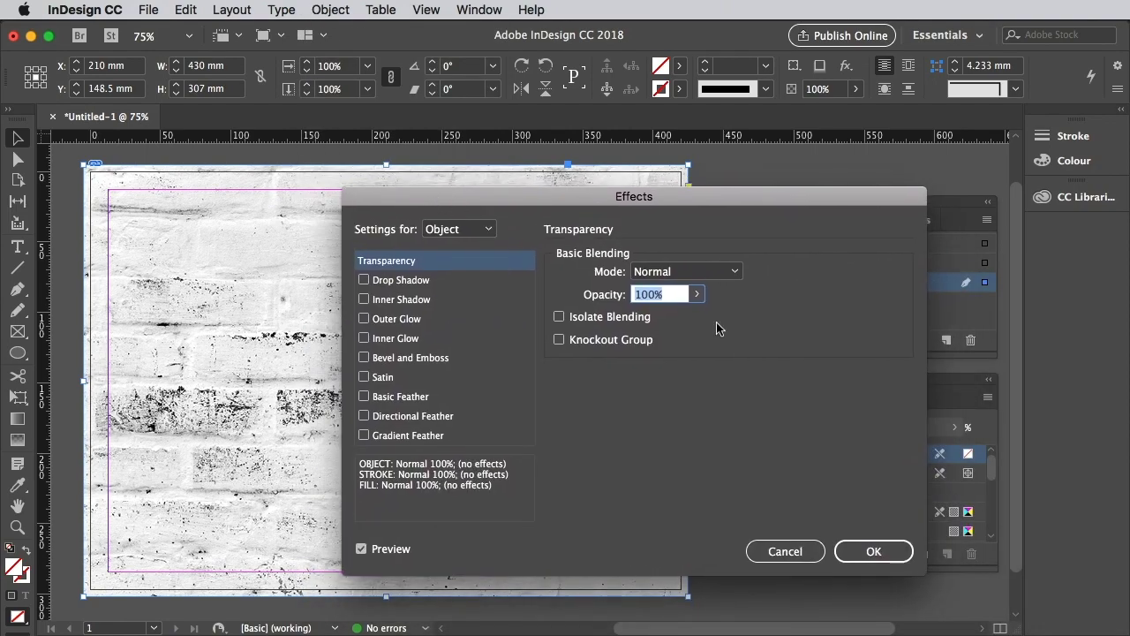
pyautogui.click(697, 294)
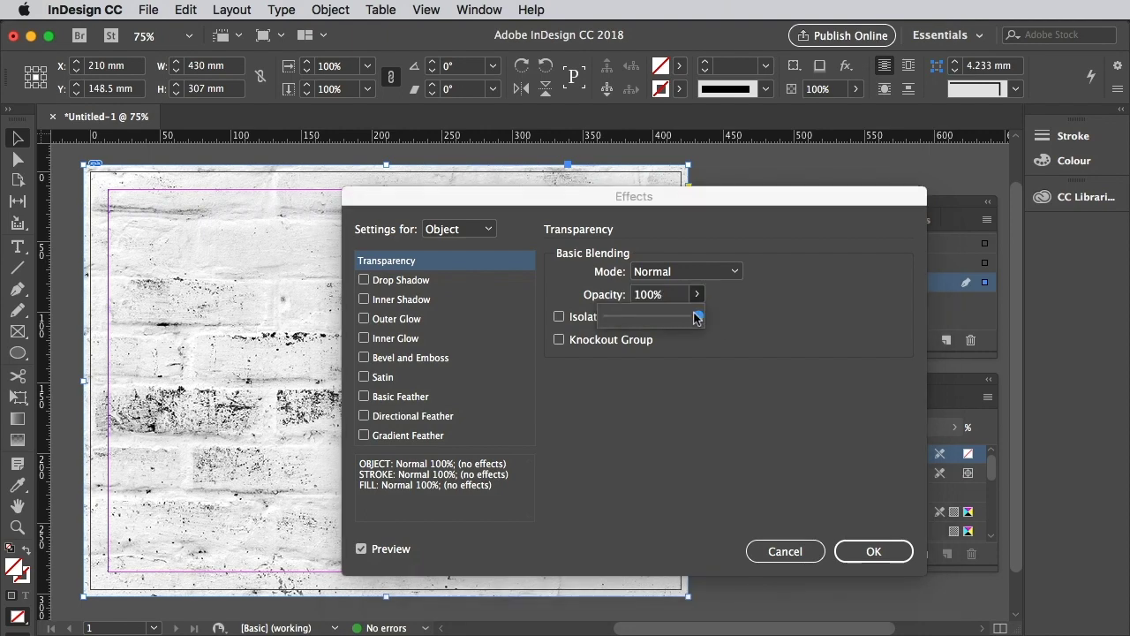
pyautogui.moveTo(697, 317); pyautogui.dragTo(674, 321)
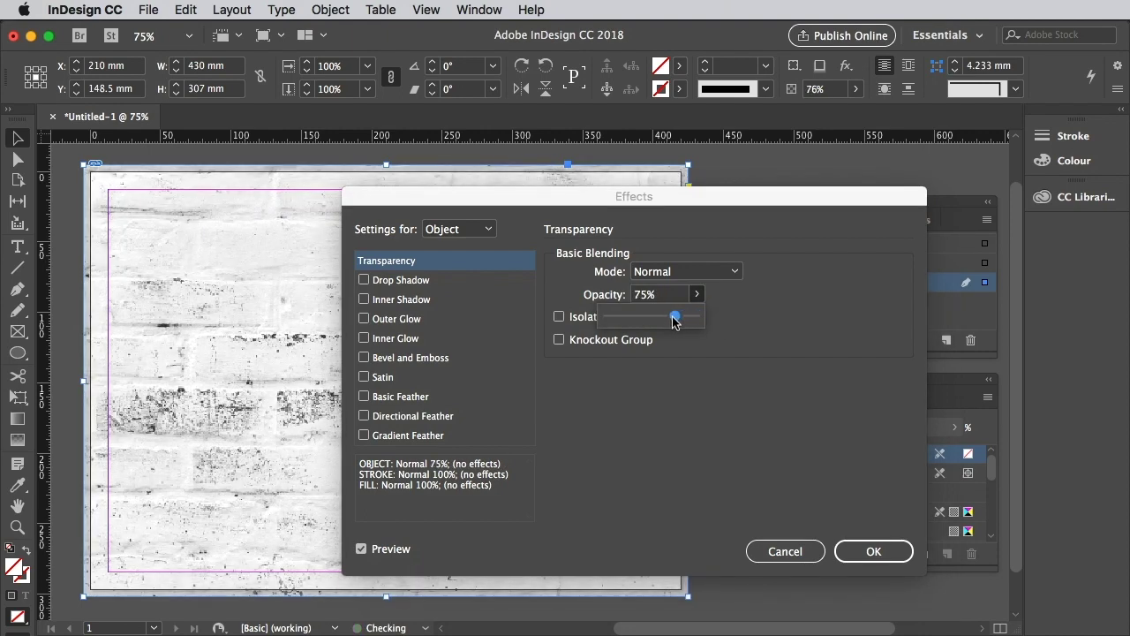
pyautogui.click(871, 551)
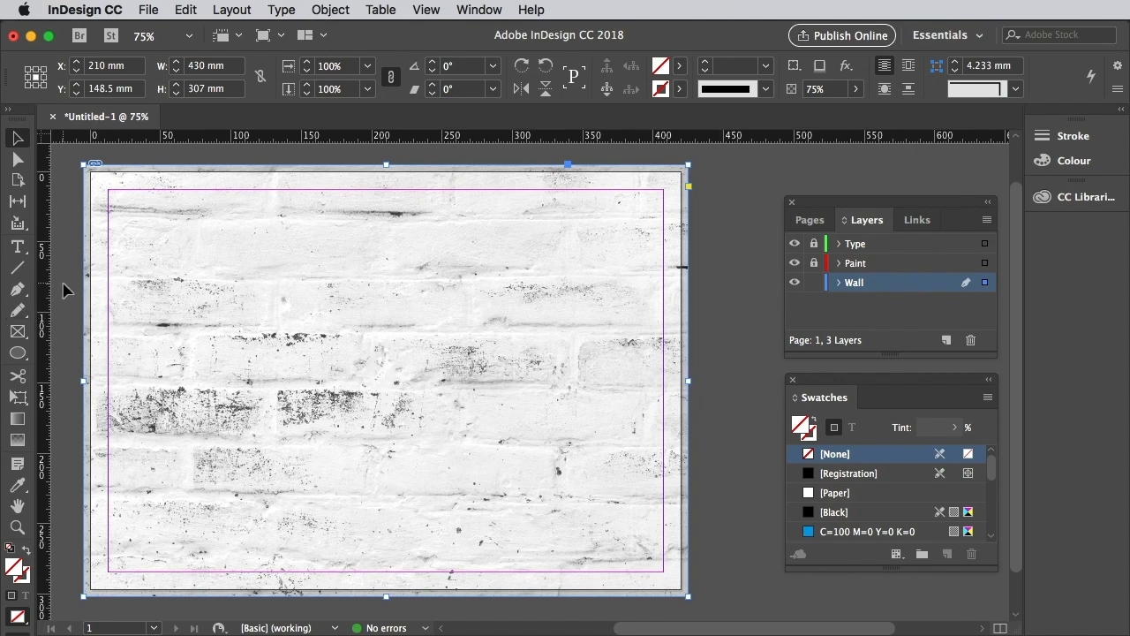
# Draw a 677 × 307.5 mm rectangle across page and pasteboard, filled with Stone.
pyautogui.click(24, 353)
pyautogui.moveTo(25, 356); pyautogui.dragTo(81, 374)
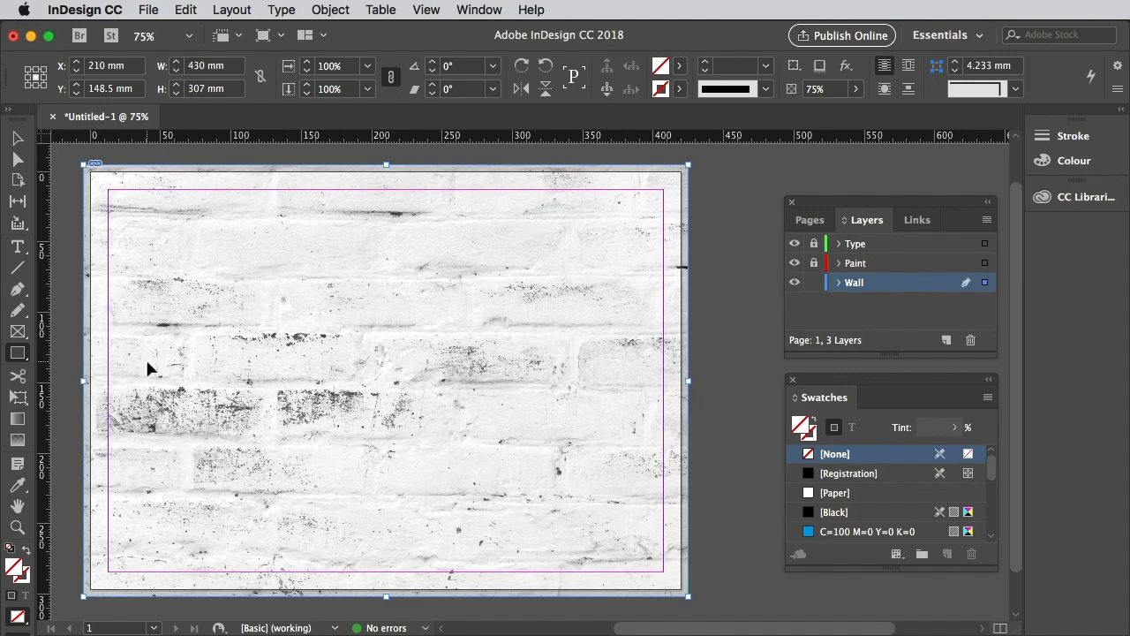
pyautogui.press('super+minus')
pyautogui.moveTo(118, 240); pyautogui.dragTo(745, 528)
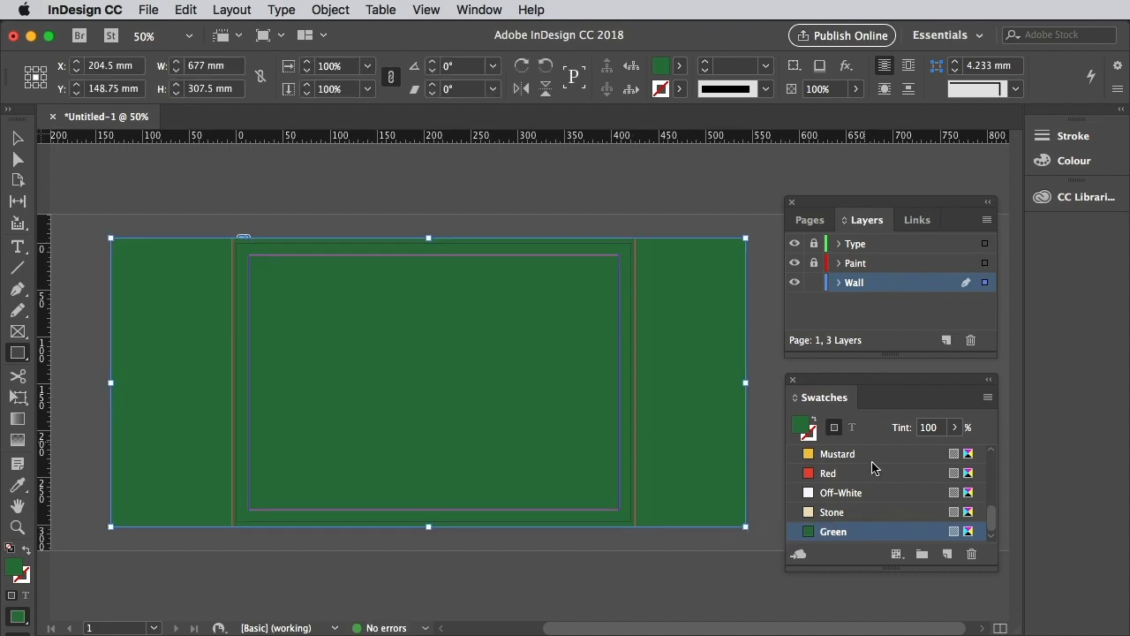
pyautogui.click(852, 513)
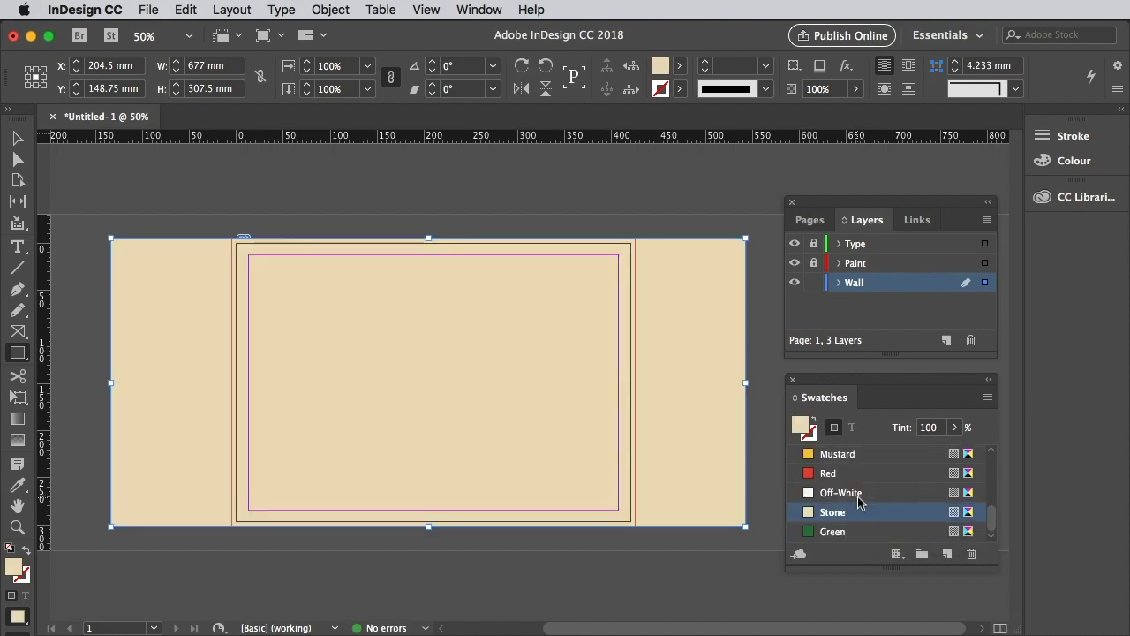
pyautogui.click(15, 137)
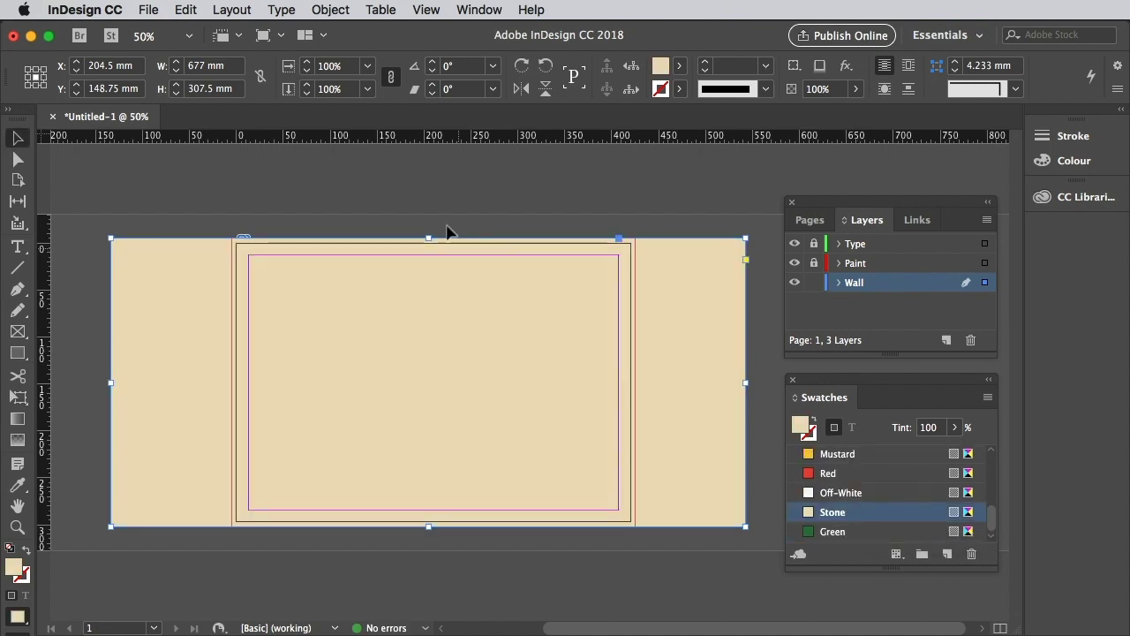
# Set the Stone frame's transparency to Multiply at 55% opacity.
pyautogui.click(330, 10)
pyautogui.moveTo(375, 363)
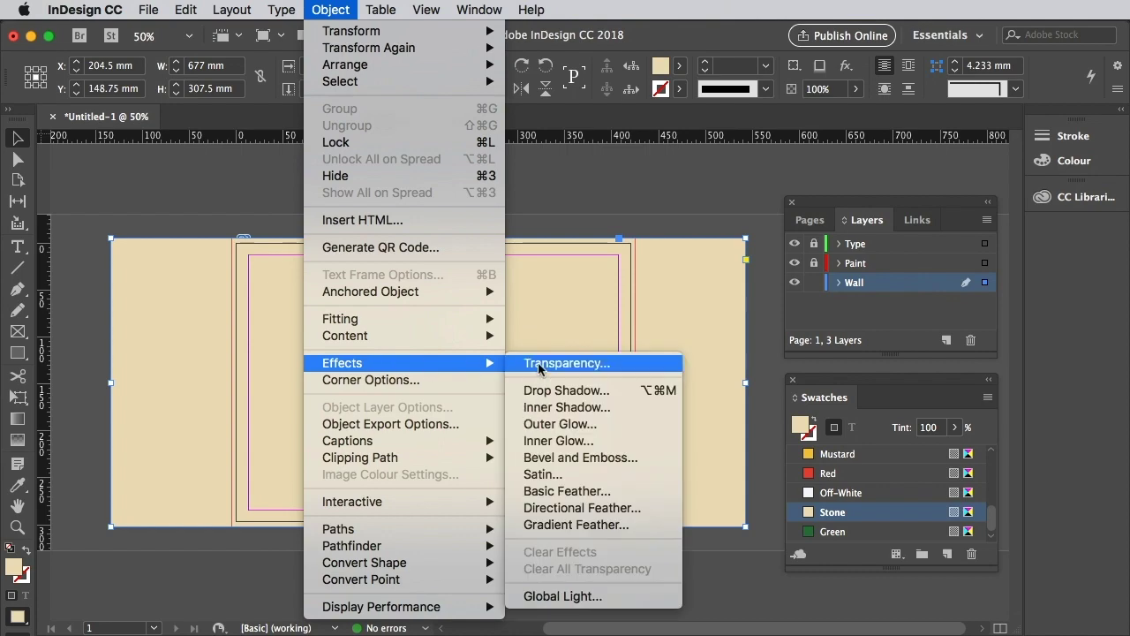
pyautogui.click(538, 364)
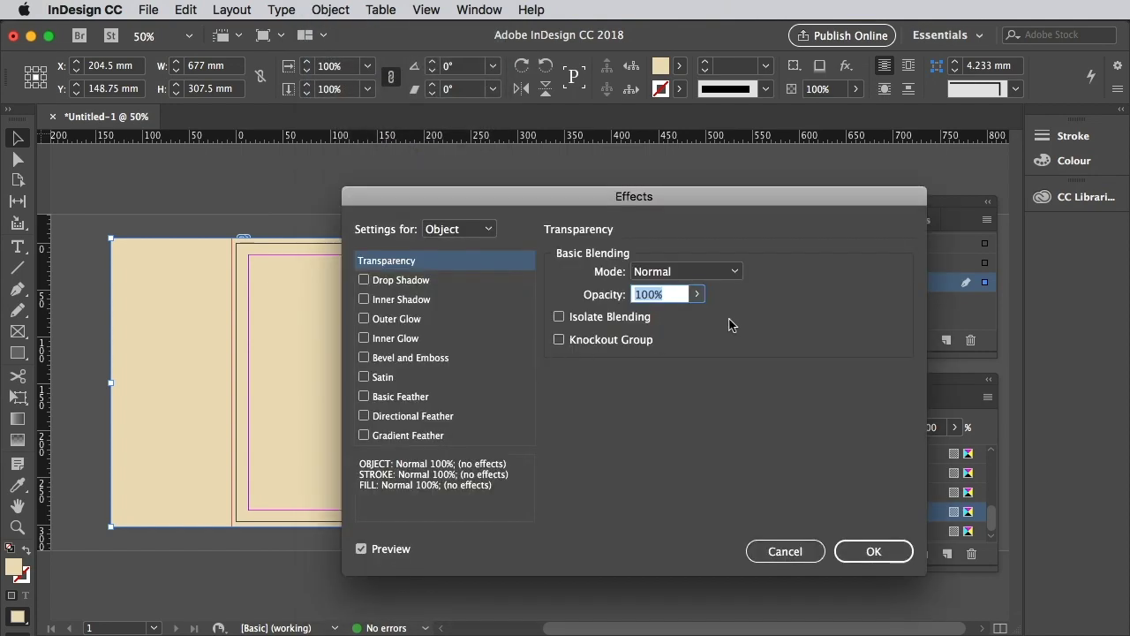
pyautogui.click(707, 271)
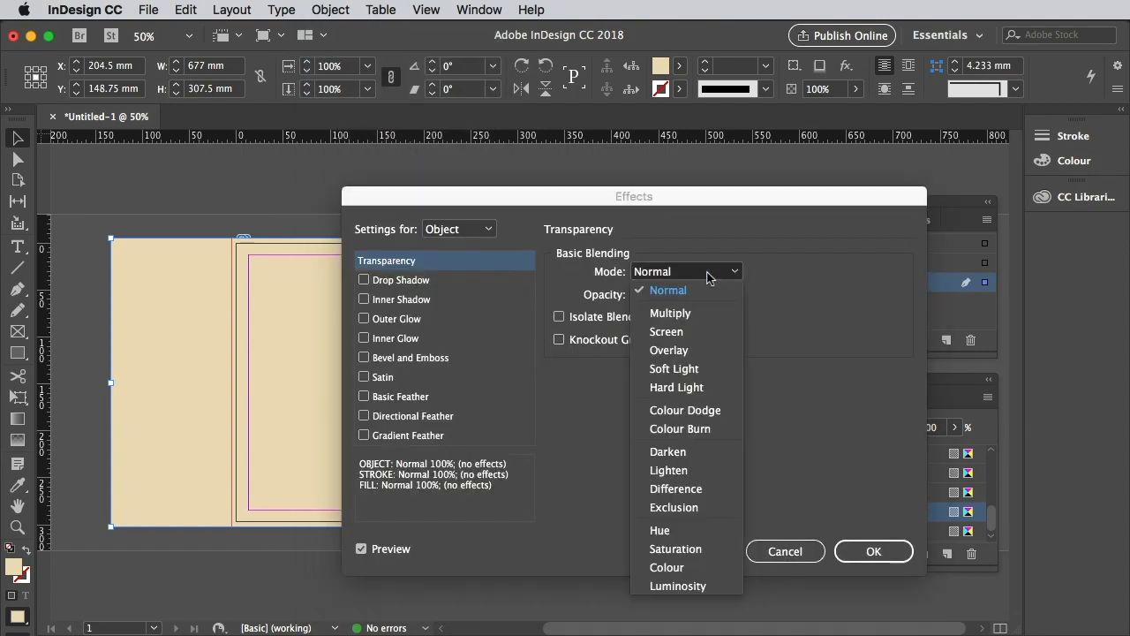
pyautogui.click(686, 314)
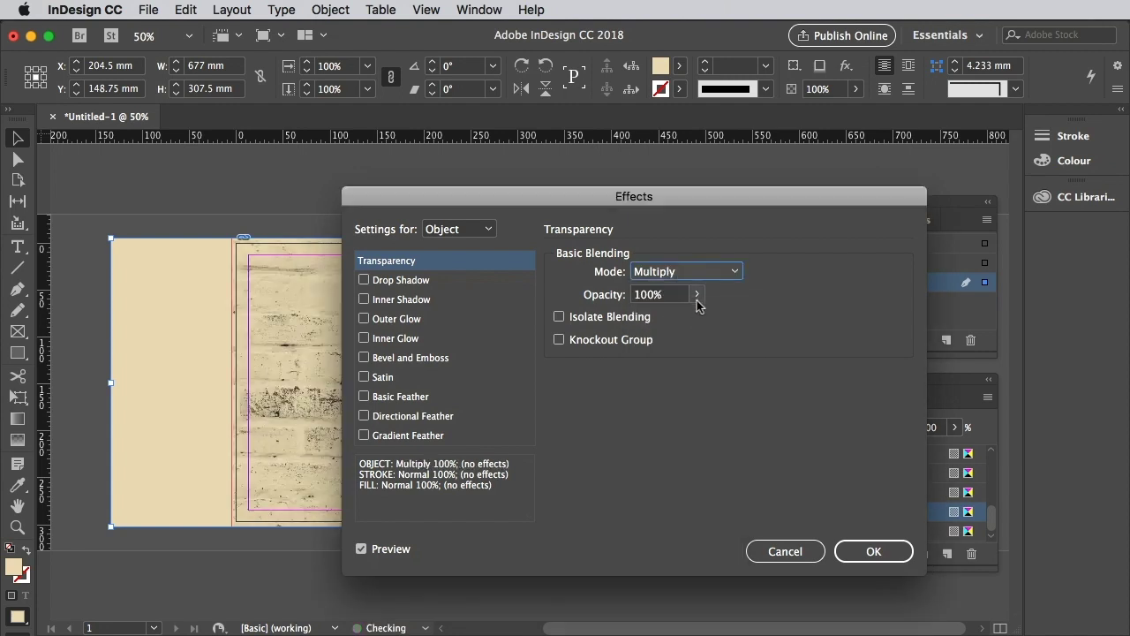
pyautogui.press('Tab')
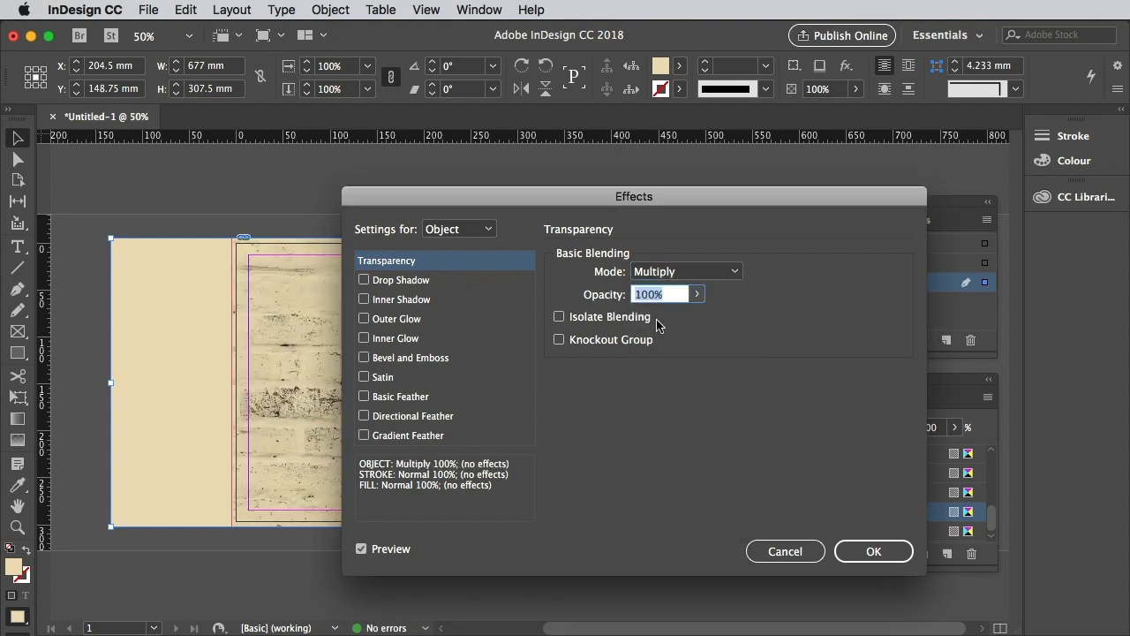
pyautogui.write('55')
pyautogui.press('Tab')
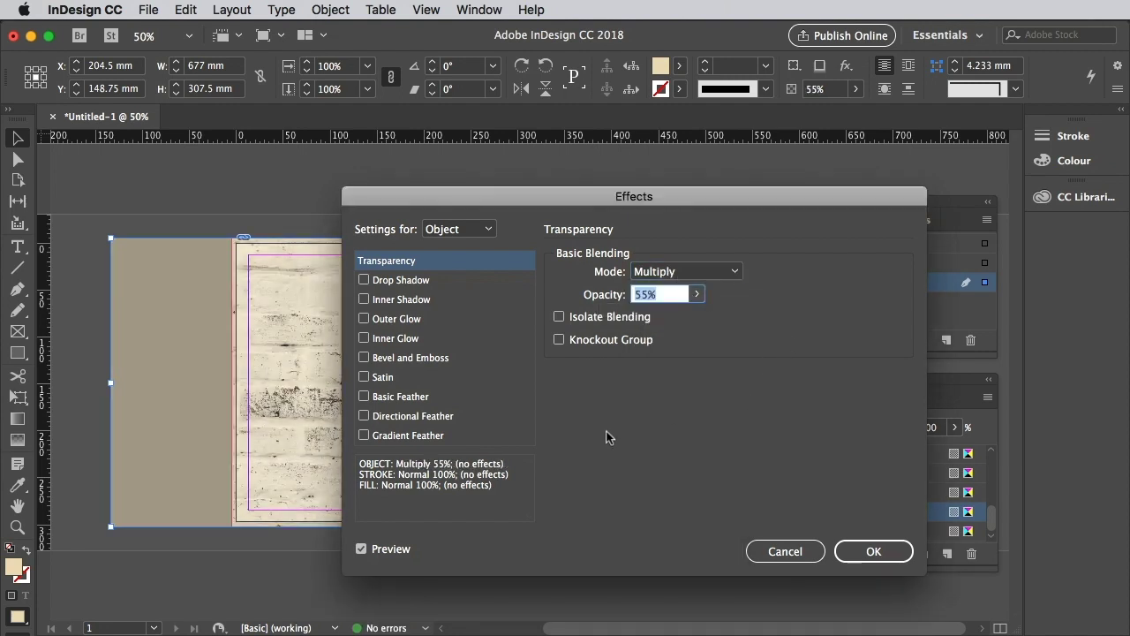
# Turn on a radial Gradient Feather for the frame and reverse its direction.
pyautogui.click(364, 434)
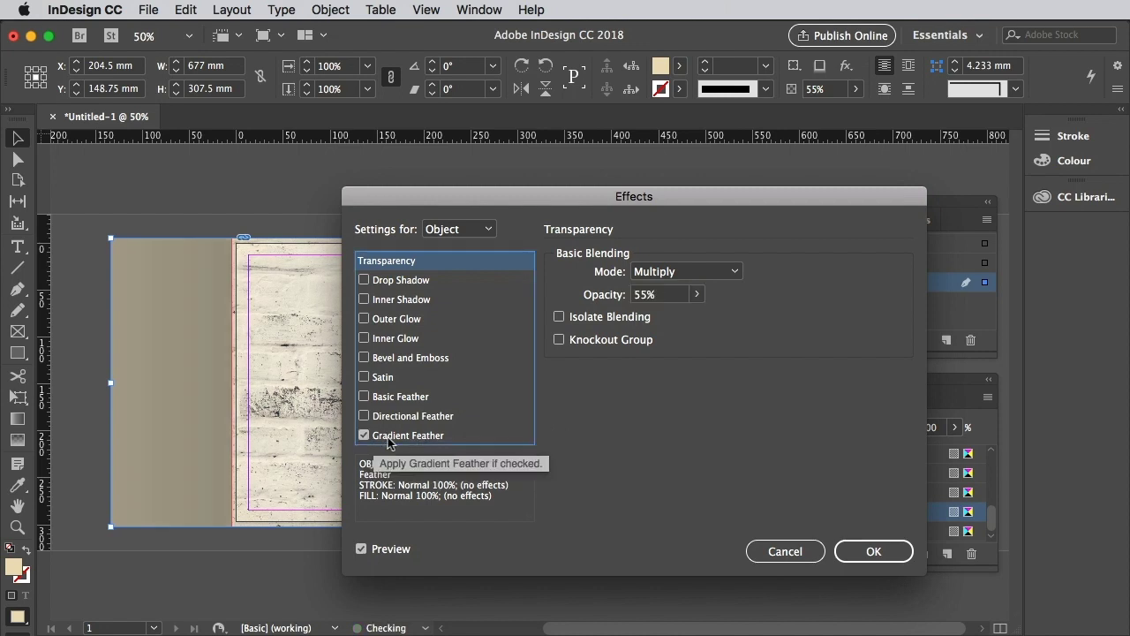
pyautogui.click(404, 435)
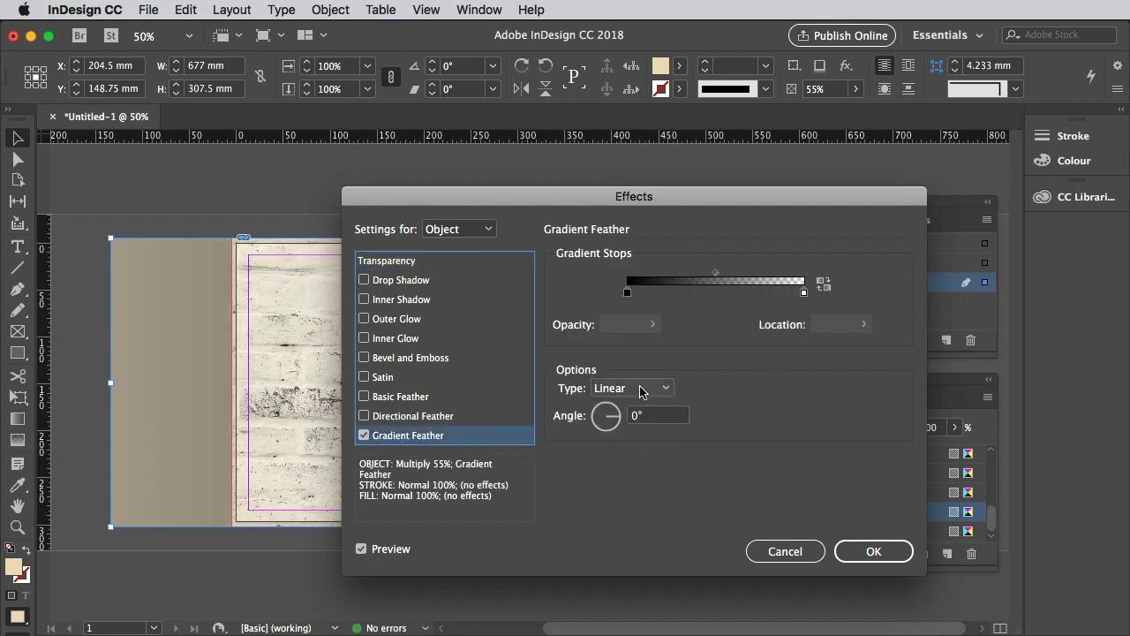
pyautogui.click(649, 388)
pyautogui.click(625, 425)
pyautogui.click(823, 283)
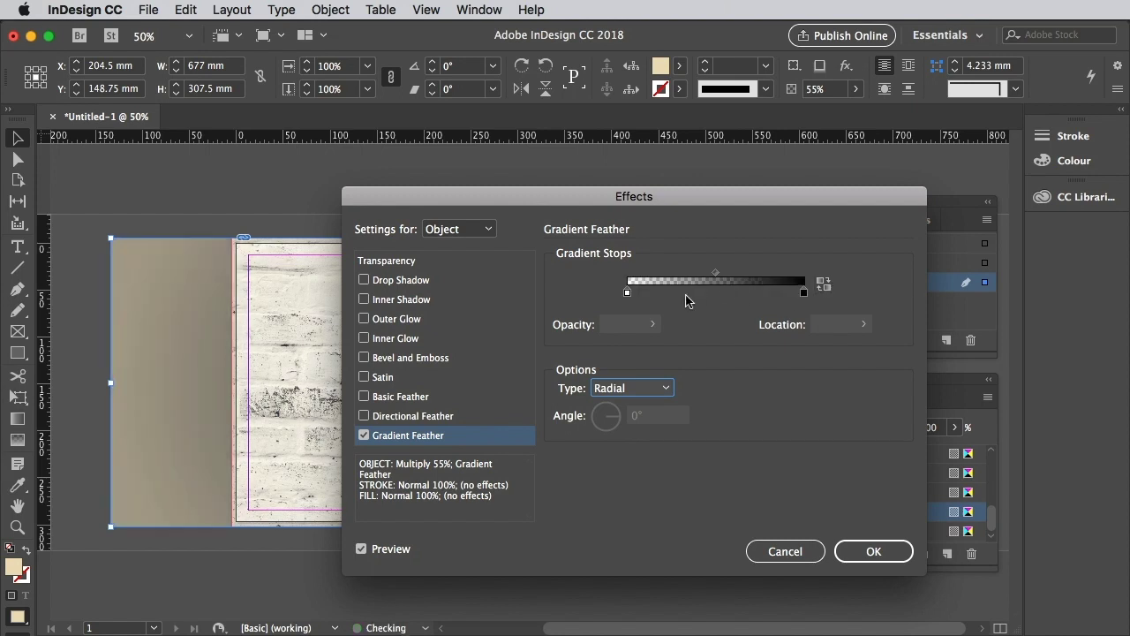
# Move the feather stops to 0% and about 57%, set the midpoint near 42%, and apply.
pyautogui.moveTo(627, 292); pyautogui.dragTo(665, 292)
pyautogui.moveTo(803, 293); pyautogui.dragTo(776, 293)
pyautogui.moveTo(599, 196); pyautogui.dragTo(749, 200)
pyautogui.moveTo(816, 299)
pyautogui.mouseDown()
pyautogui.moveTo(853, 300)
pyautogui.moveTo(831, 299)
pyautogui.mouseUp()
pyautogui.moveTo(927, 299); pyautogui.dragTo(880, 299)
pyautogui.moveTo(832, 300); pyautogui.dragTo(778, 299)
pyautogui.click(820, 279)
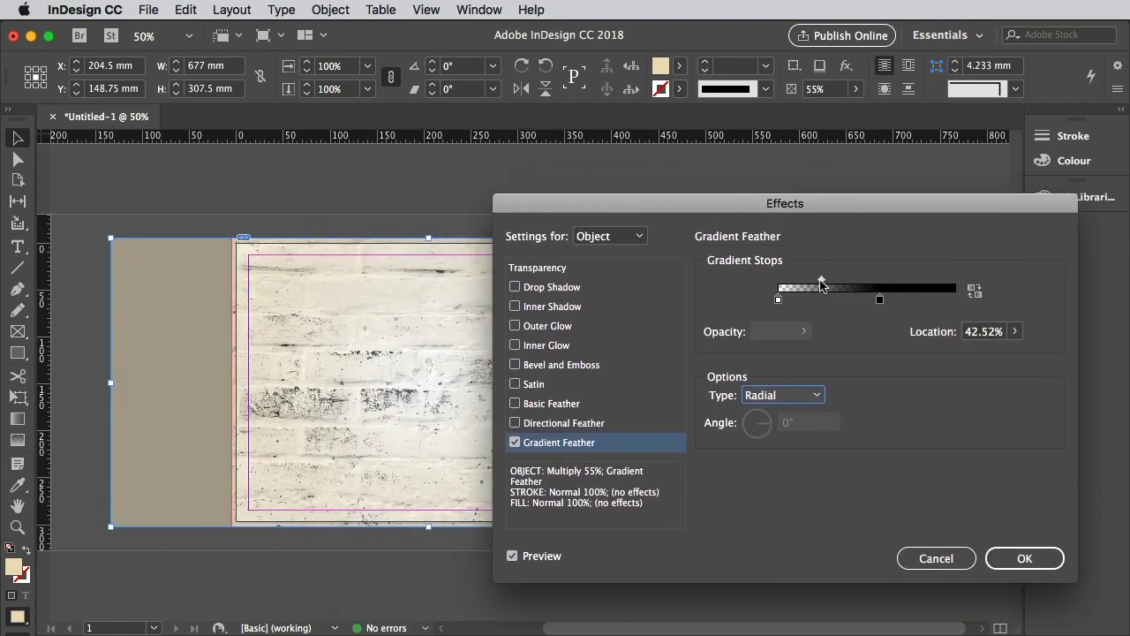
pyautogui.moveTo(883, 203); pyautogui.dragTo(745, 203)
pyautogui.click(875, 562)
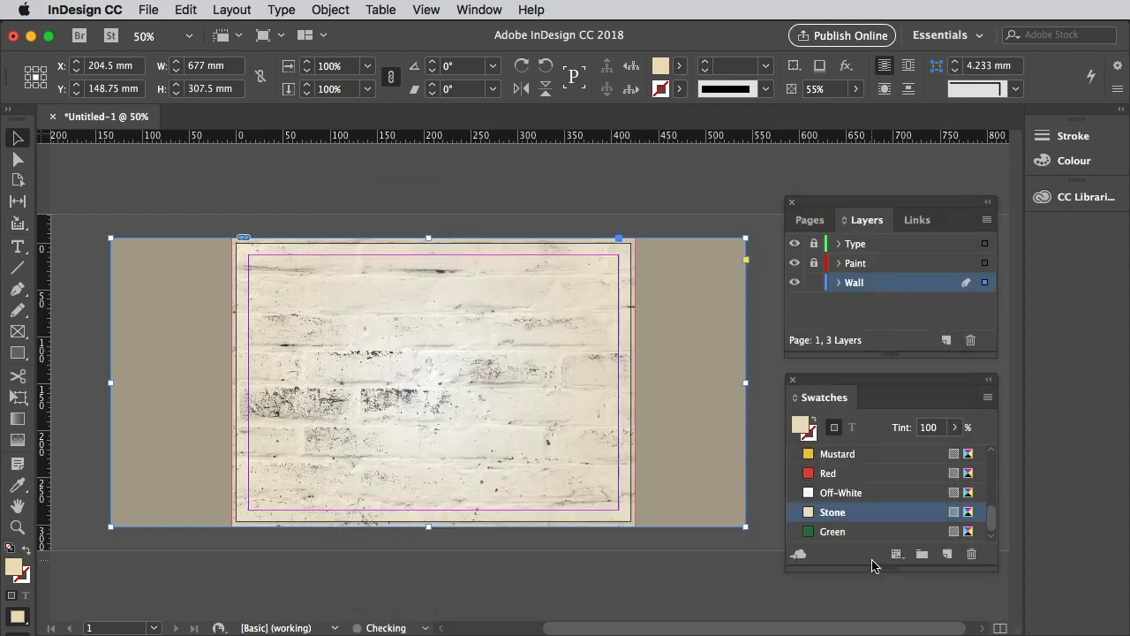
# Deselect the background, lock the Wall layer and unlock the Type layer.
pyautogui.click(757, 456)
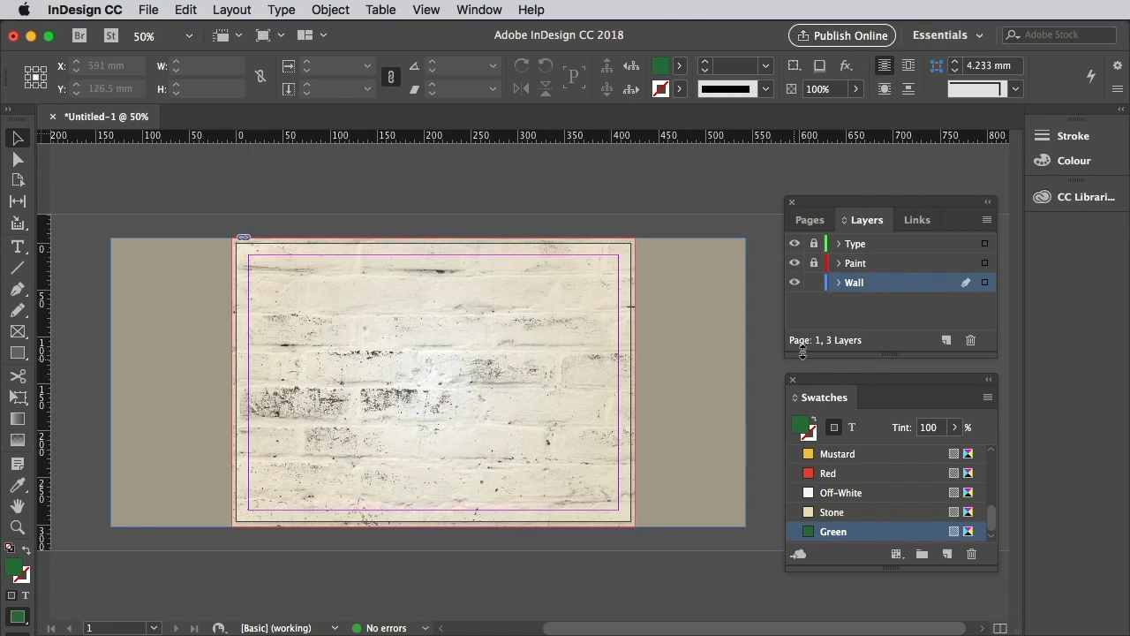
pyautogui.click(815, 283)
pyautogui.click(814, 244)
# Make Type the active layer and draw an empty text frame across the page centre.
pyautogui.click(860, 245)
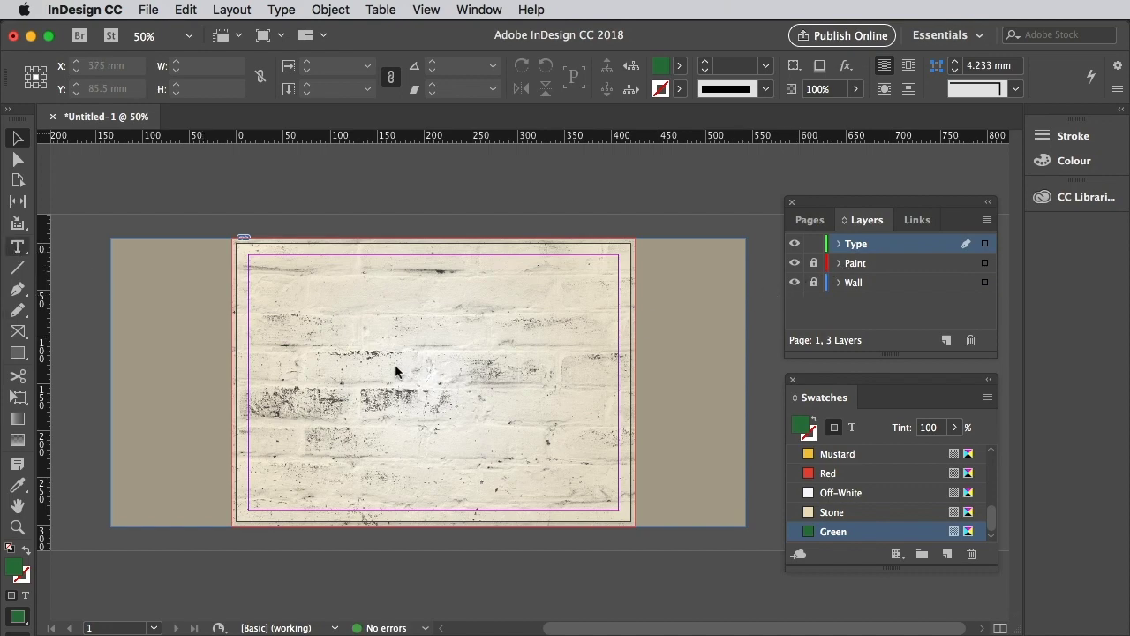
pyautogui.press('t')
pyautogui.moveTo(271, 314); pyautogui.dragTo(604, 438)
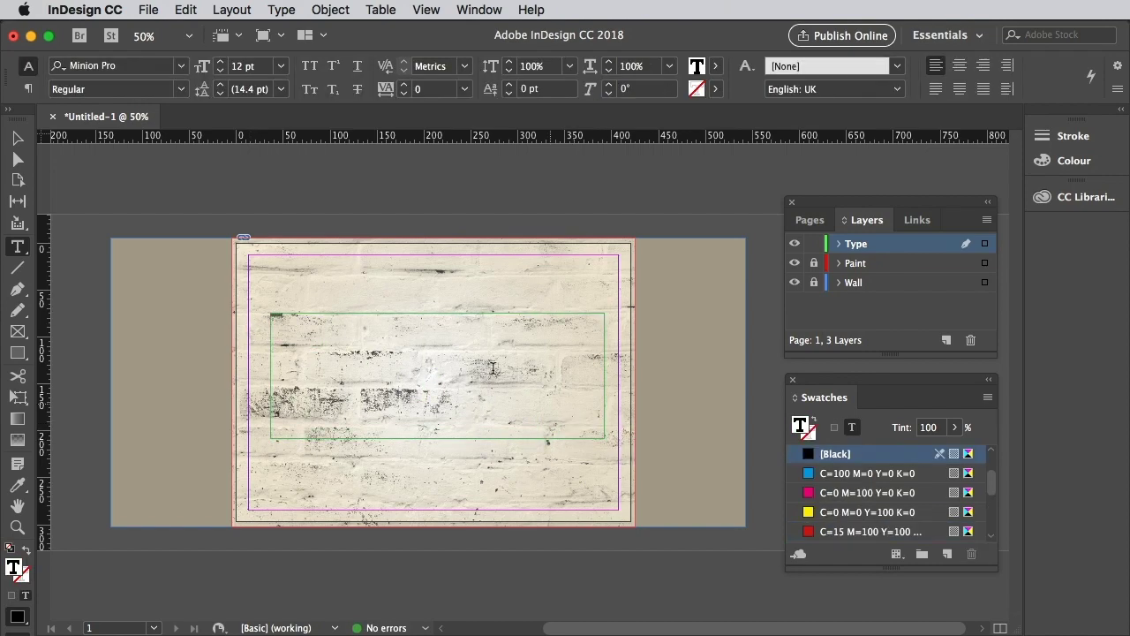
# Enter the OAXACA text at 250 pt, centred in its frame.
pyautogui.write('0')
pyautogui.tripleClick(247, 66)
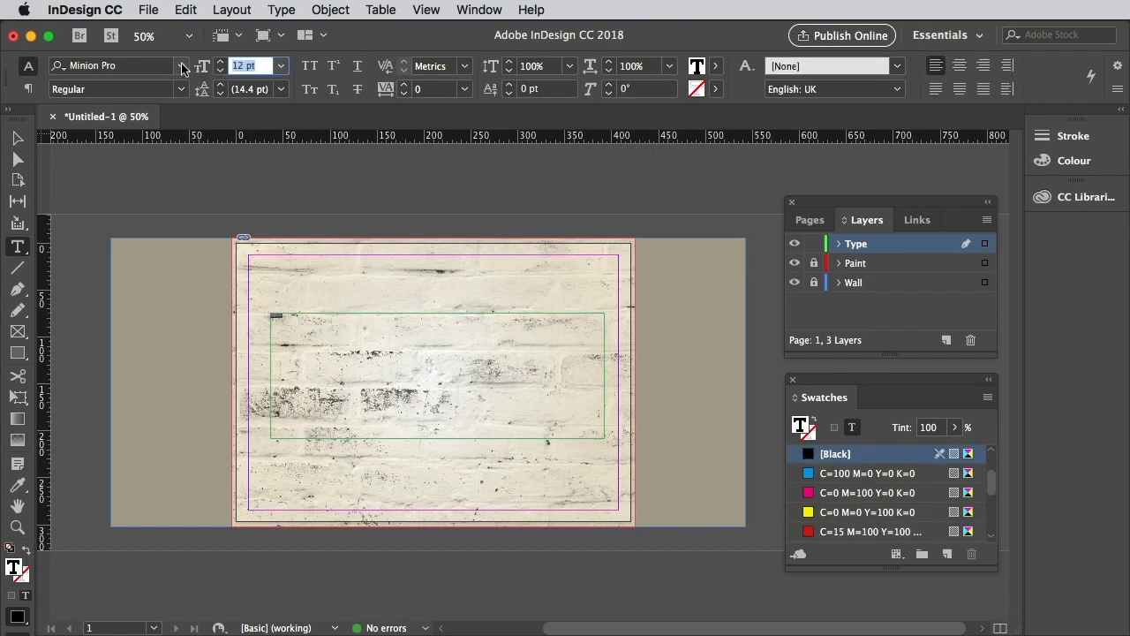
pyautogui.write('250')
pyautogui.press('Return')
pyautogui.click(957, 66)
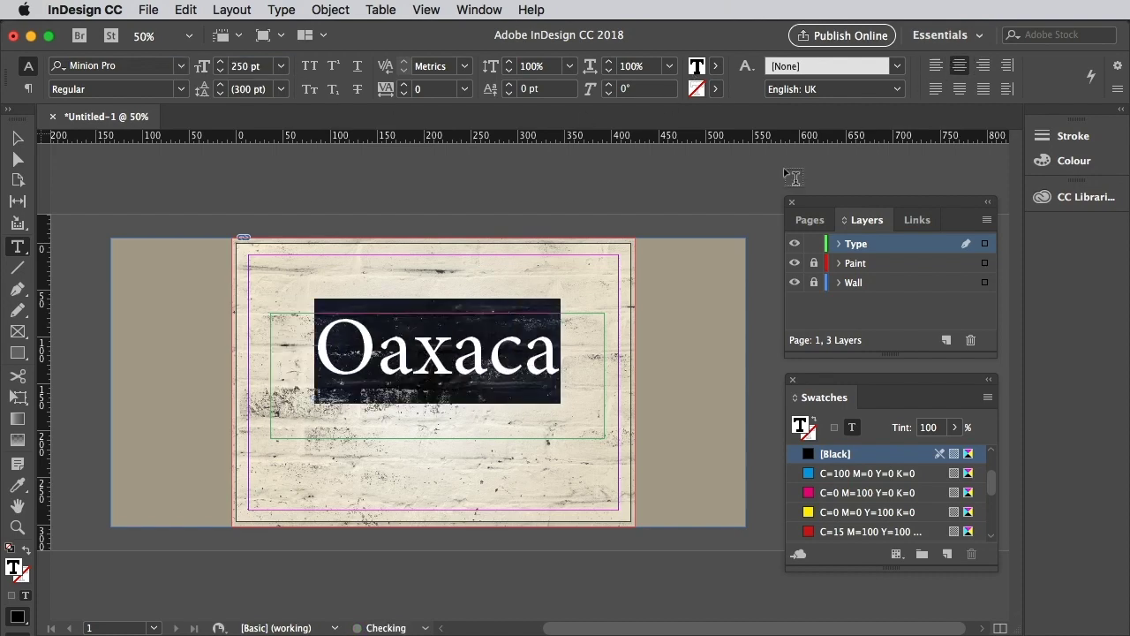
# Set OAXACA in the Buckwheat TC font at 500 pt.
pyautogui.click(181, 66)
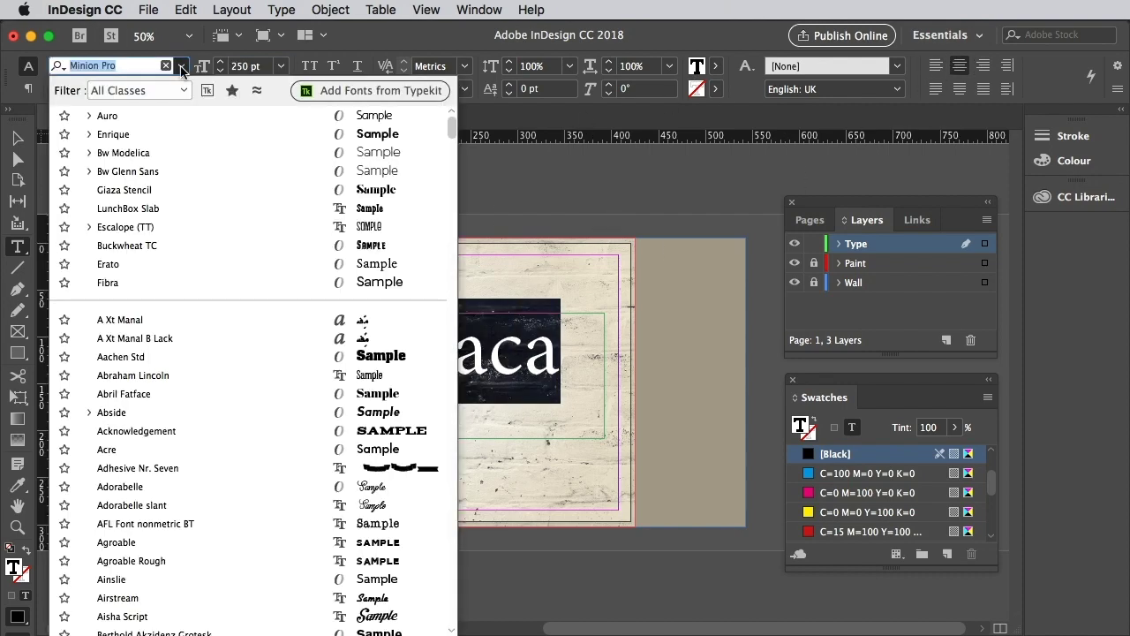
pyautogui.write('buck')
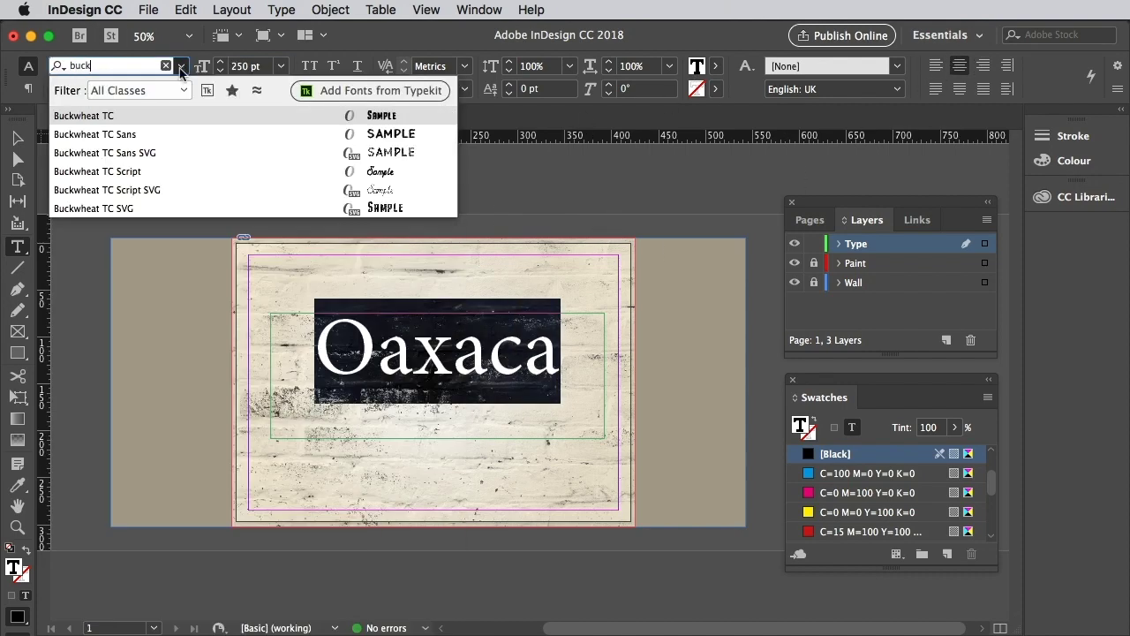
pyautogui.click(135, 118)
pyautogui.press('super+a')
pyautogui.click(250, 66)
pyautogui.write('500')
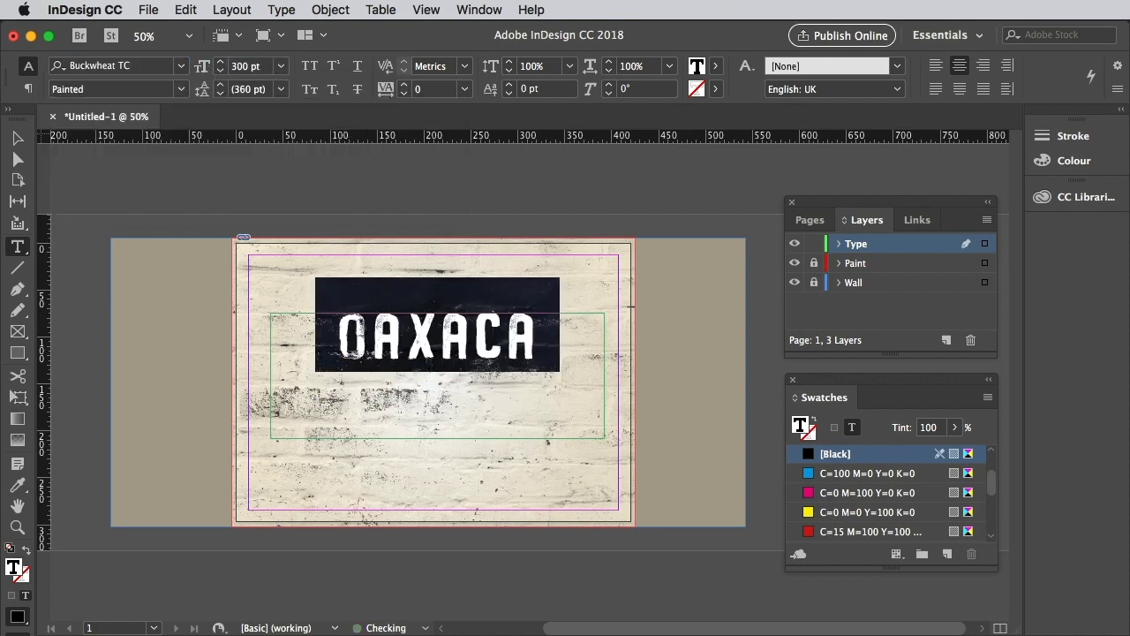
pyautogui.press('Return')
# Resize OAXACA to 350 pt so it fits one line, and move the frame lower.
pyautogui.write('400')
pyautogui.press('Return')
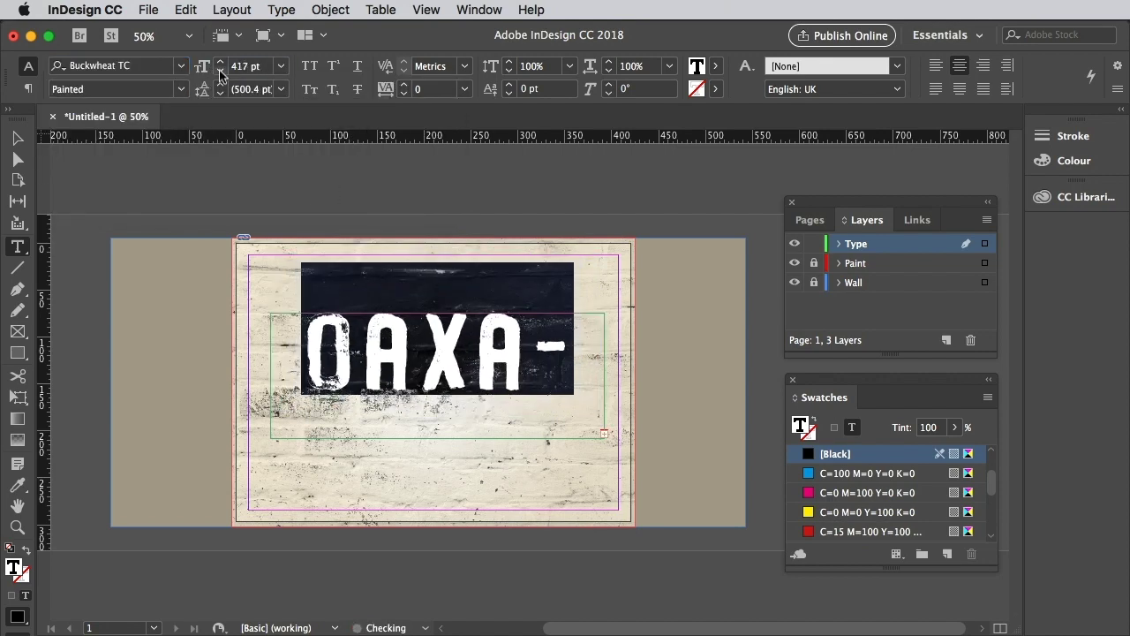
pyautogui.write('375')
pyautogui.press('Return')
pyautogui.press('Escape')
pyautogui.moveTo(469, 371); pyautogui.dragTo(466, 406)
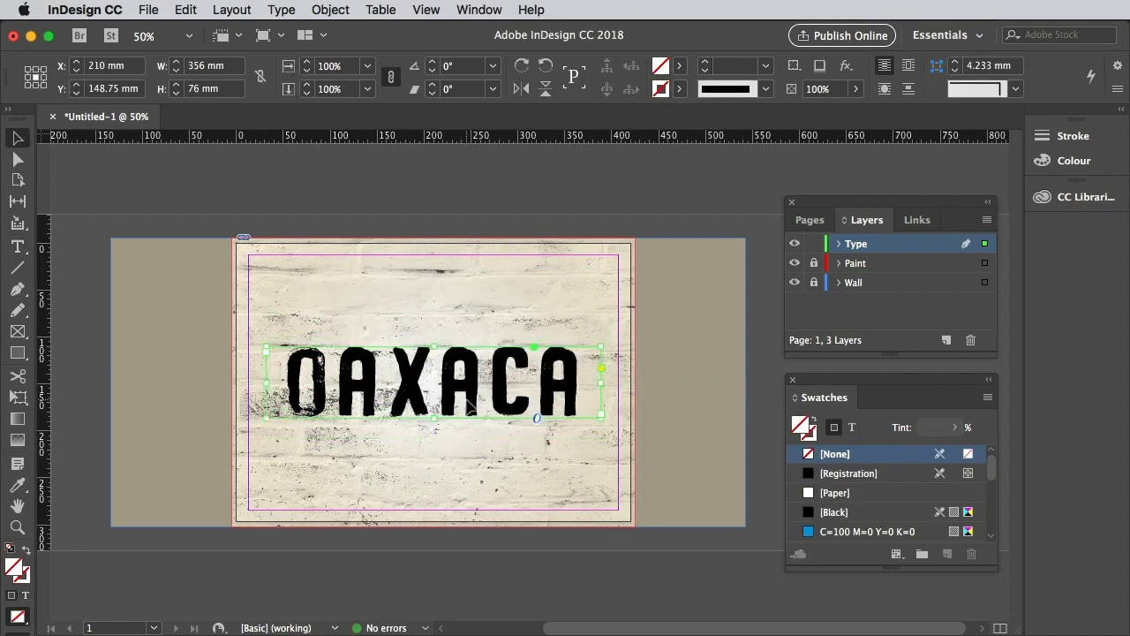
pyautogui.press('t')
pyautogui.click(256, 67)
pyautogui.write('350')
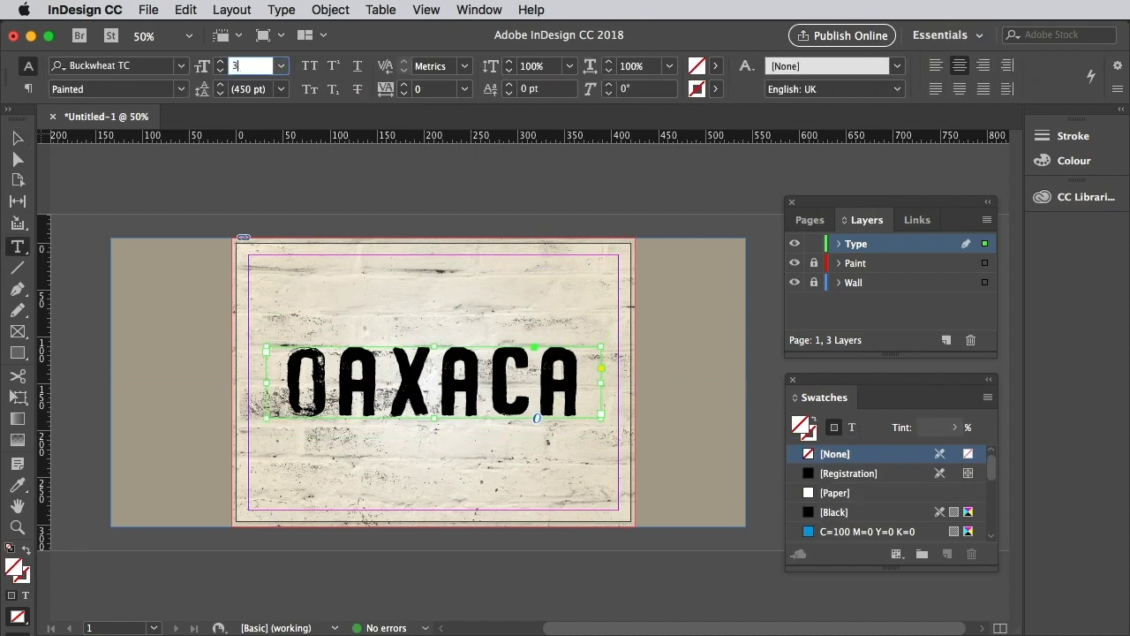
pyautogui.press('Return')
# Colour the OAXACA letters with the Green swatch.
pyautogui.press('Escape')
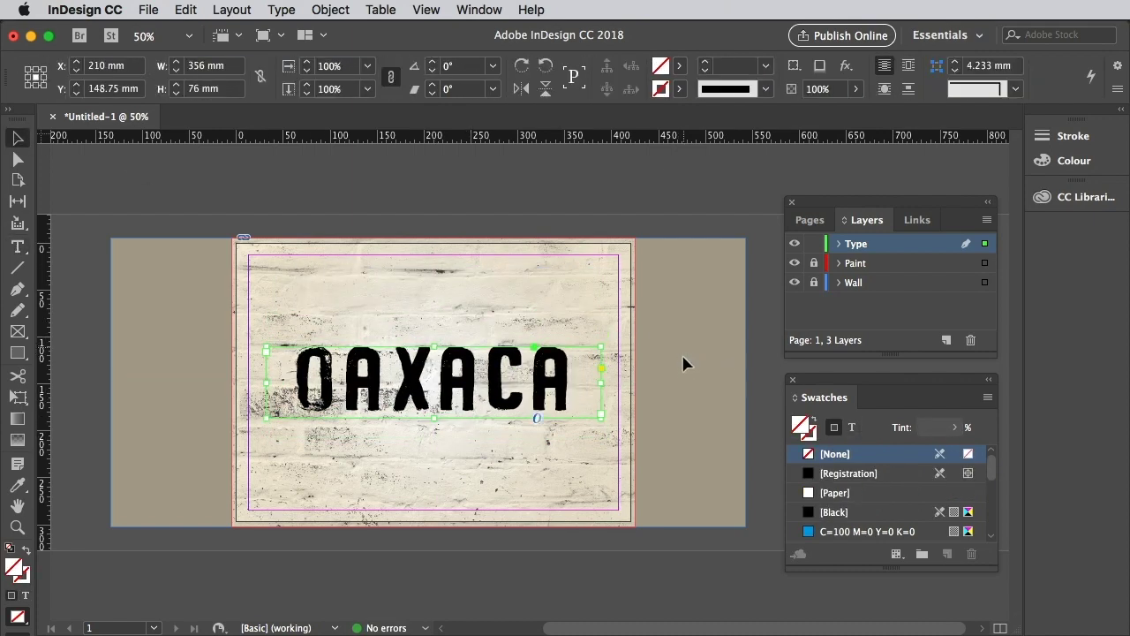
pyautogui.click(851, 426)
pyautogui.scroll(-5, 880, 499)
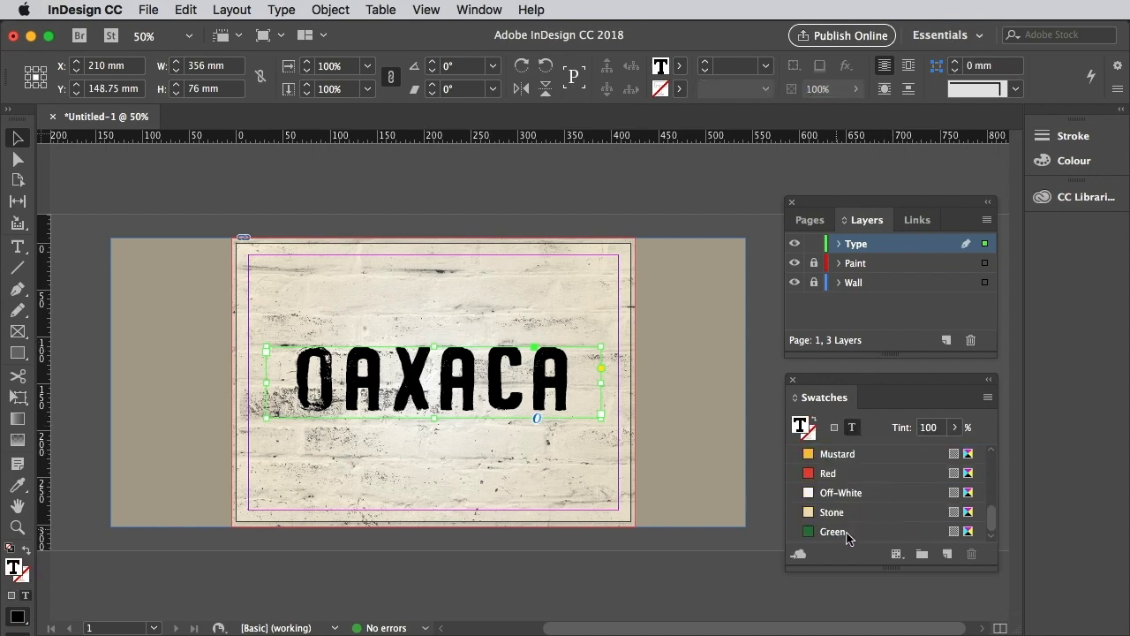
pyautogui.click(850, 535)
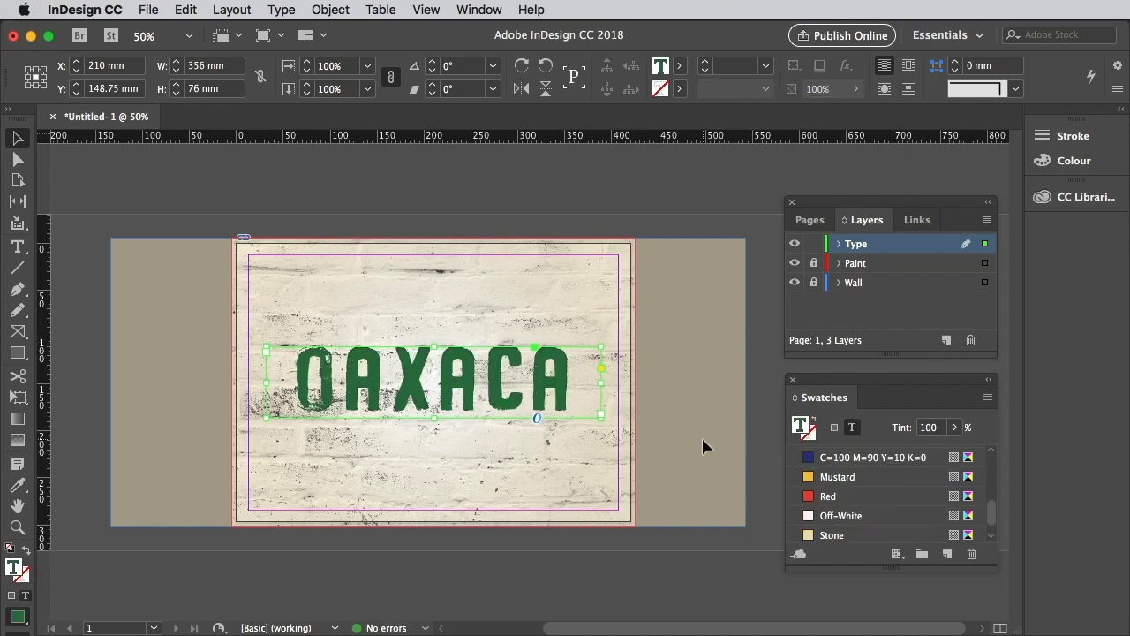
# Set the OAXACA frame's transparency to Multiply at 95% opacity.
pyautogui.press('j')
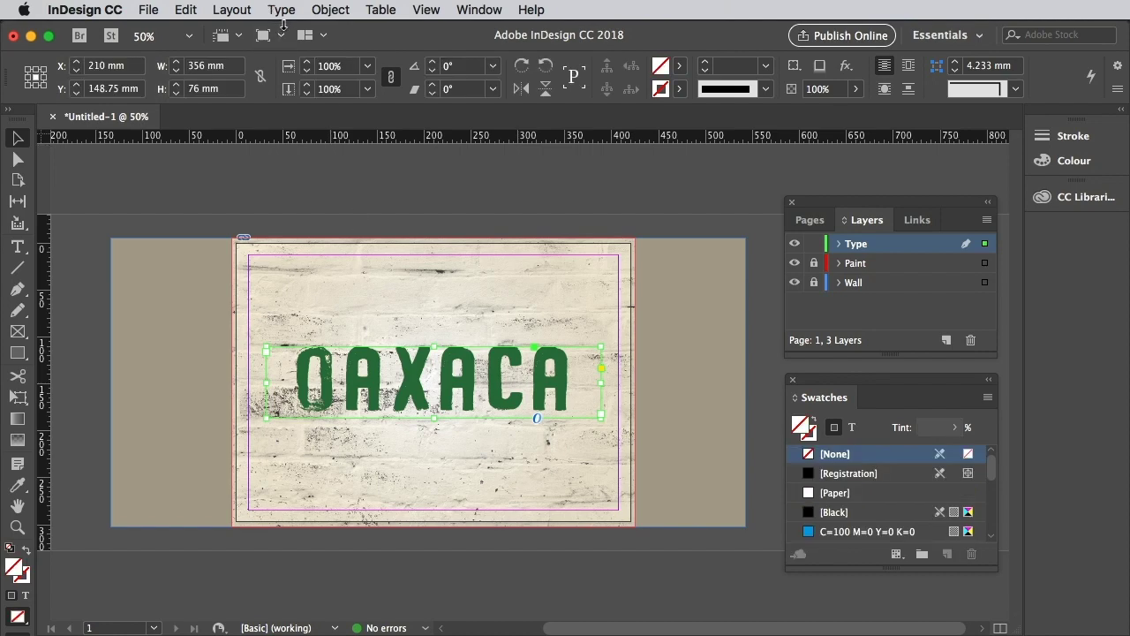
pyautogui.click(333, 10)
pyautogui.moveTo(455, 366)
pyautogui.click(536, 367)
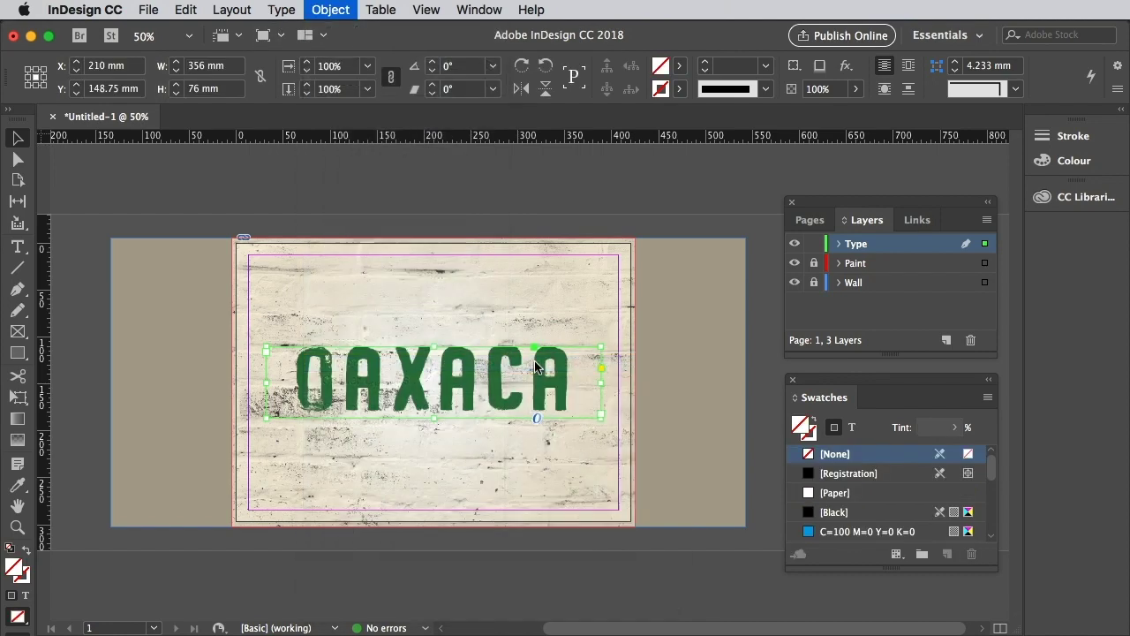
pyautogui.click(712, 279)
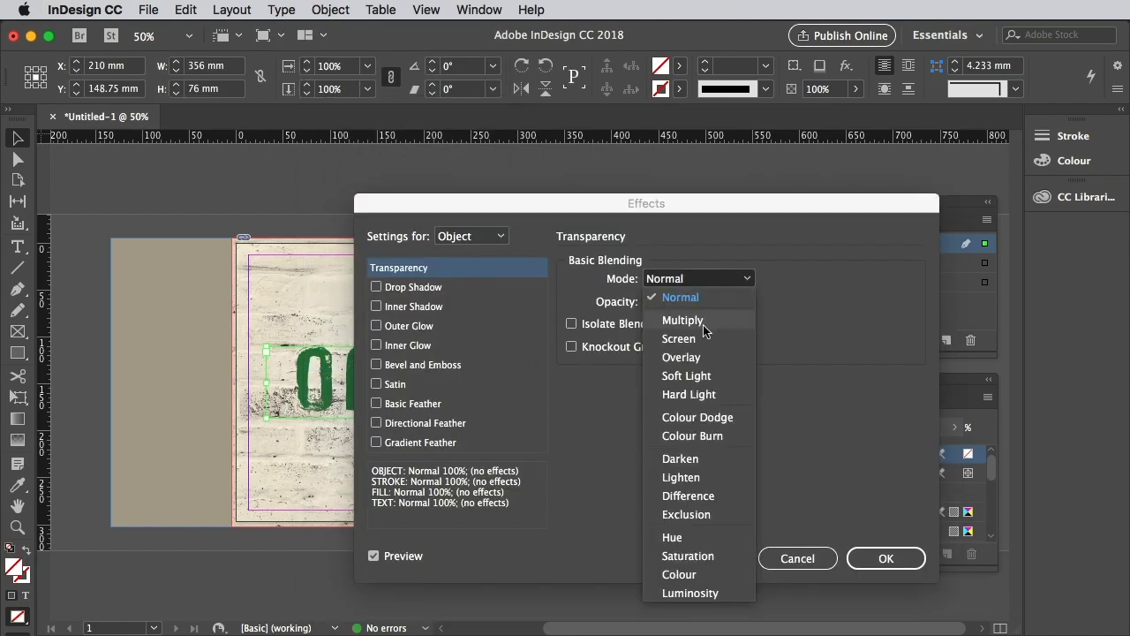
pyautogui.click(703, 323)
pyautogui.click(709, 303)
pyautogui.moveTo(708, 324); pyautogui.dragTo(706, 325)
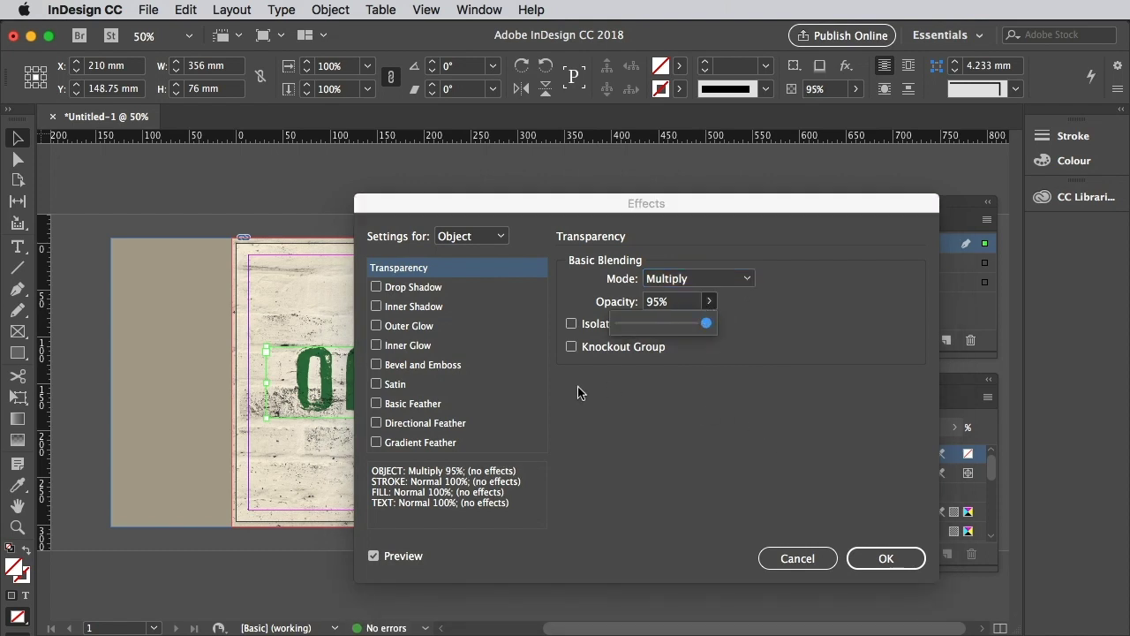
# Add an Inner Glow in Normal mode at 40% opacity.
pyautogui.click(394, 350)
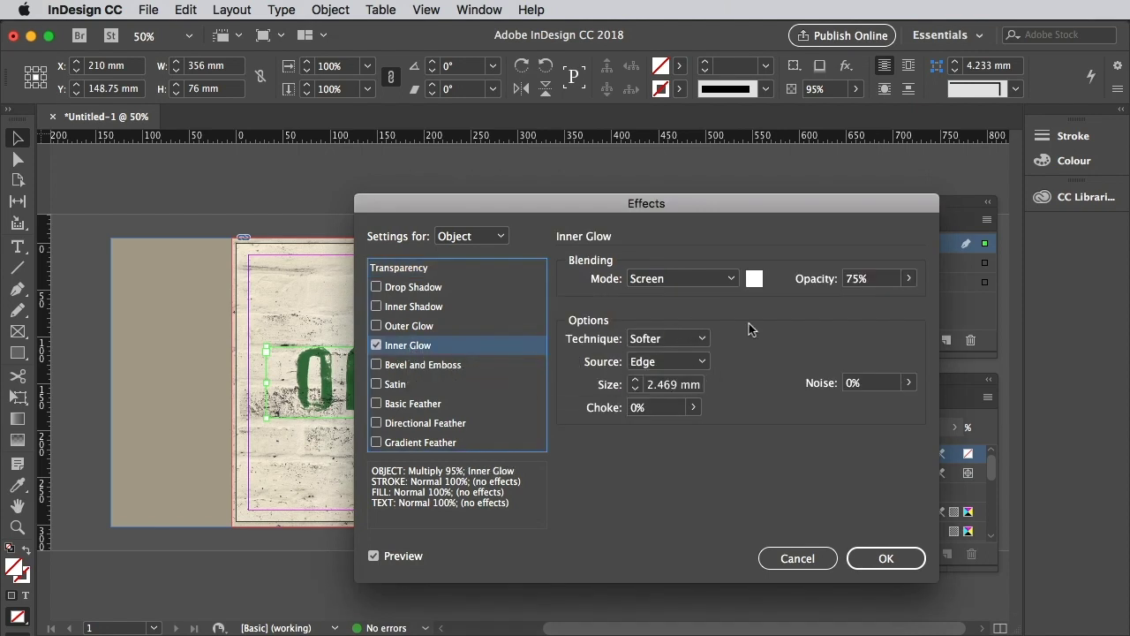
pyautogui.click(708, 281)
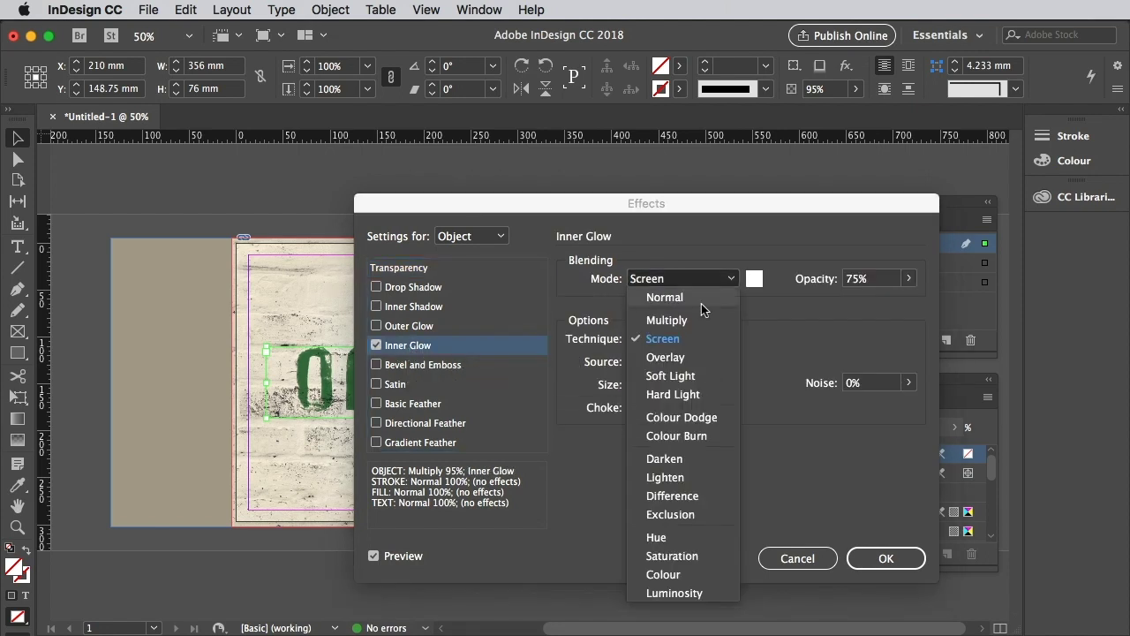
pyautogui.click(702, 301)
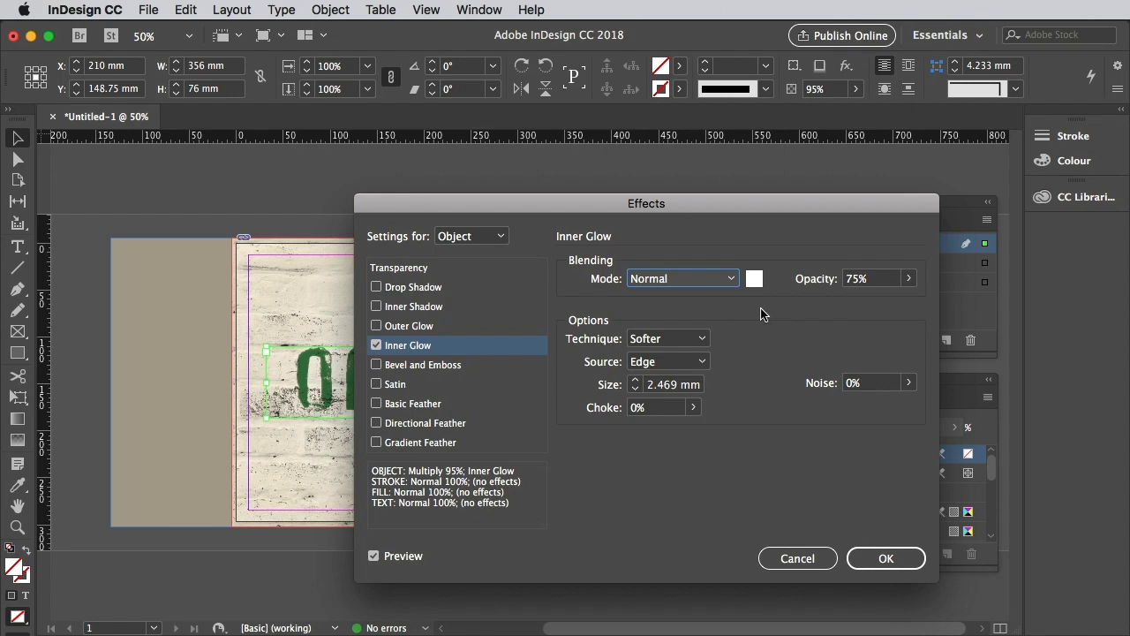
pyautogui.click(870, 279)
pyautogui.write('4')
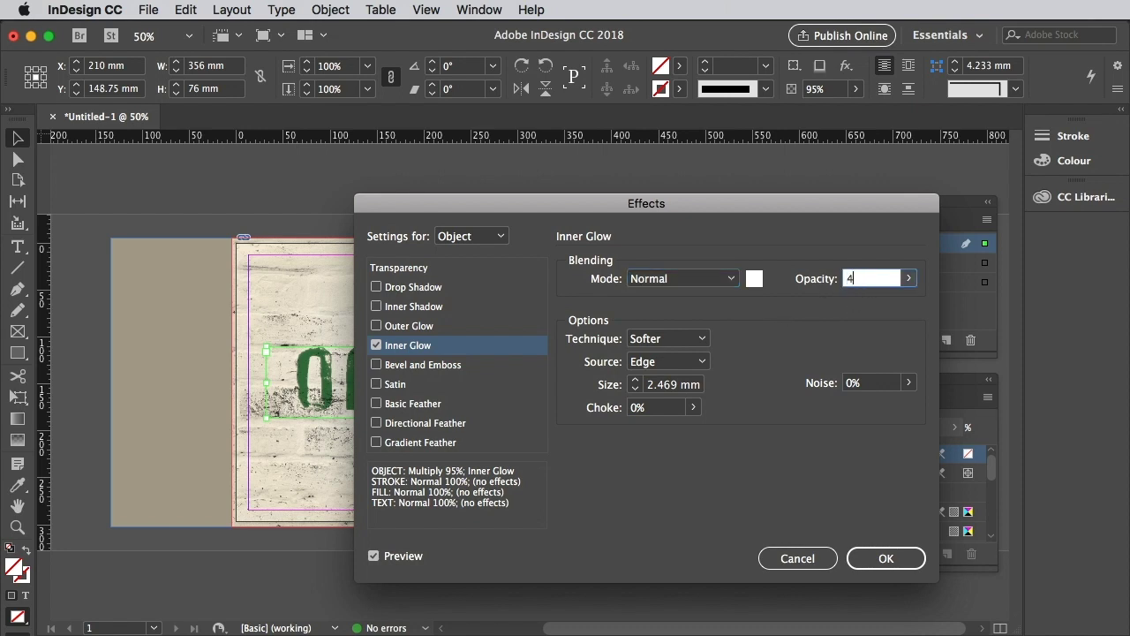
pyautogui.write('0')
pyautogui.click(635, 390)
# Give the glow a 0.9 mm size and 15% noise, then apply the effects.
pyautogui.click(662, 384)
pyautogui.write('0.')
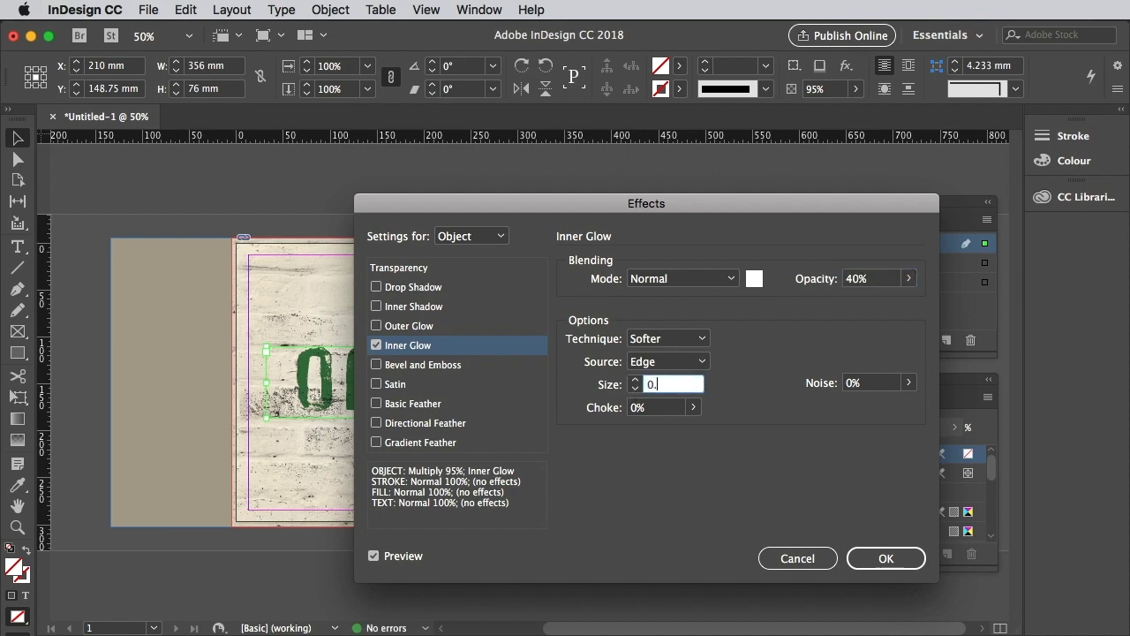
pyautogui.click(874, 382)
pyautogui.write('15')
pyautogui.click(909, 382)
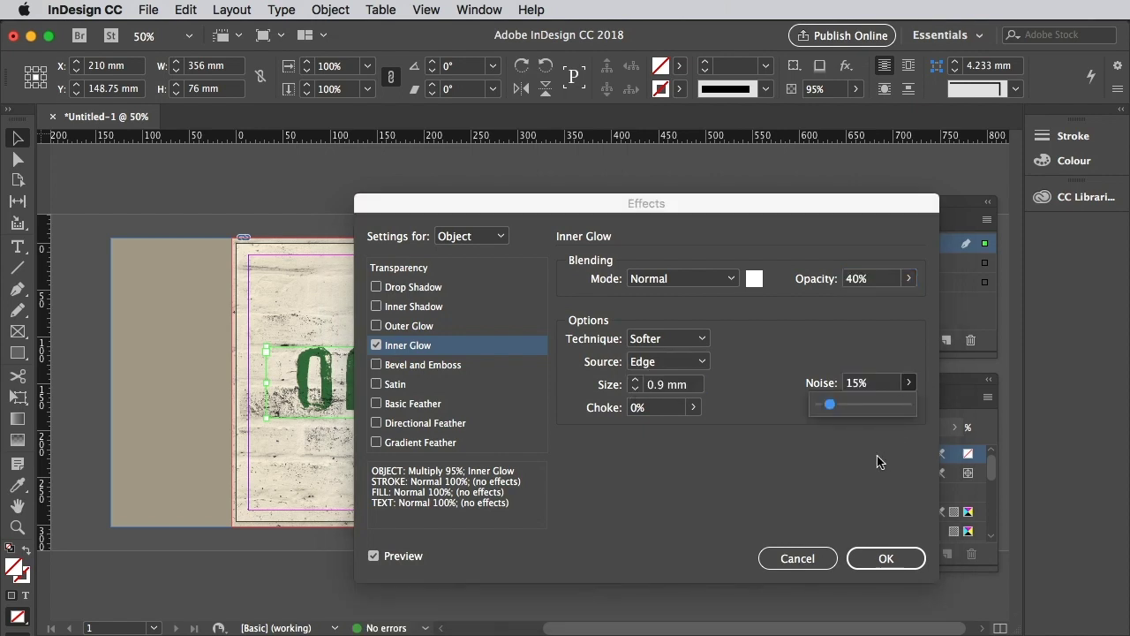
pyautogui.click(890, 560)
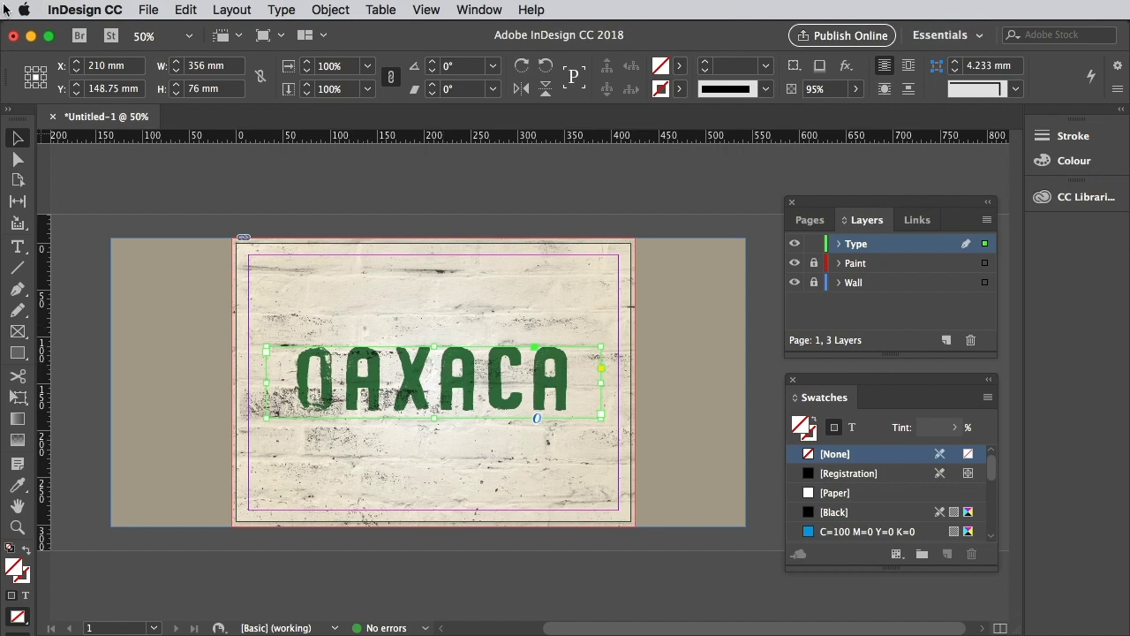
# Copy and paste a duplicate of the OAXACA frame, moving it aside.
pyautogui.click(176, 10)
pyautogui.click(198, 89)
pyautogui.click(184, 10)
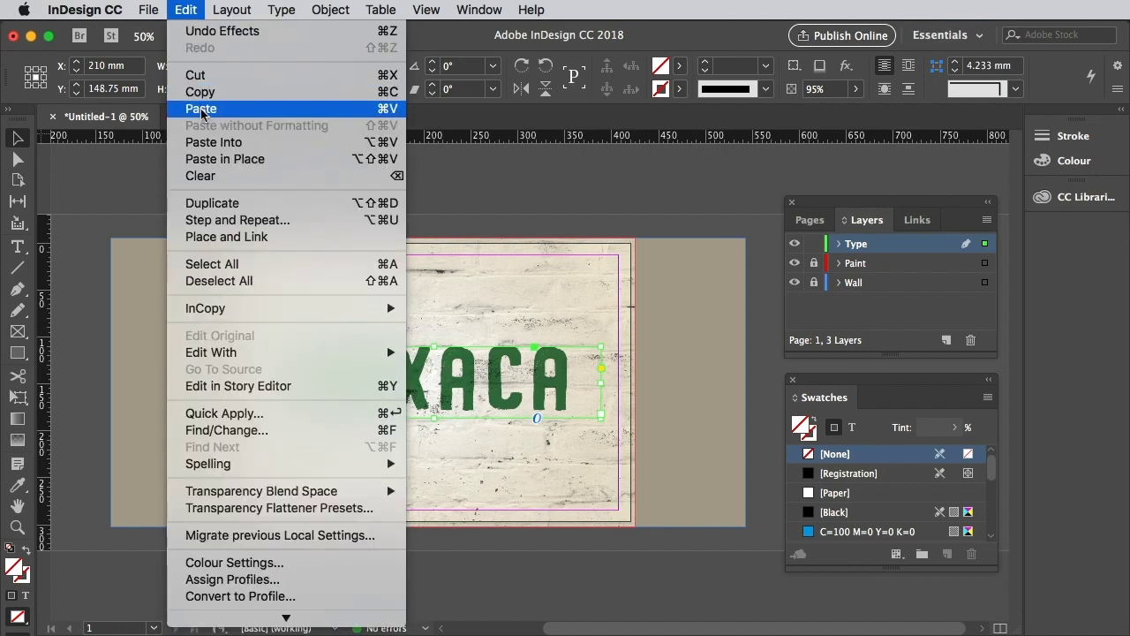
pyautogui.click(199, 106)
pyautogui.moveTo(576, 385); pyautogui.dragTo(556, 344)
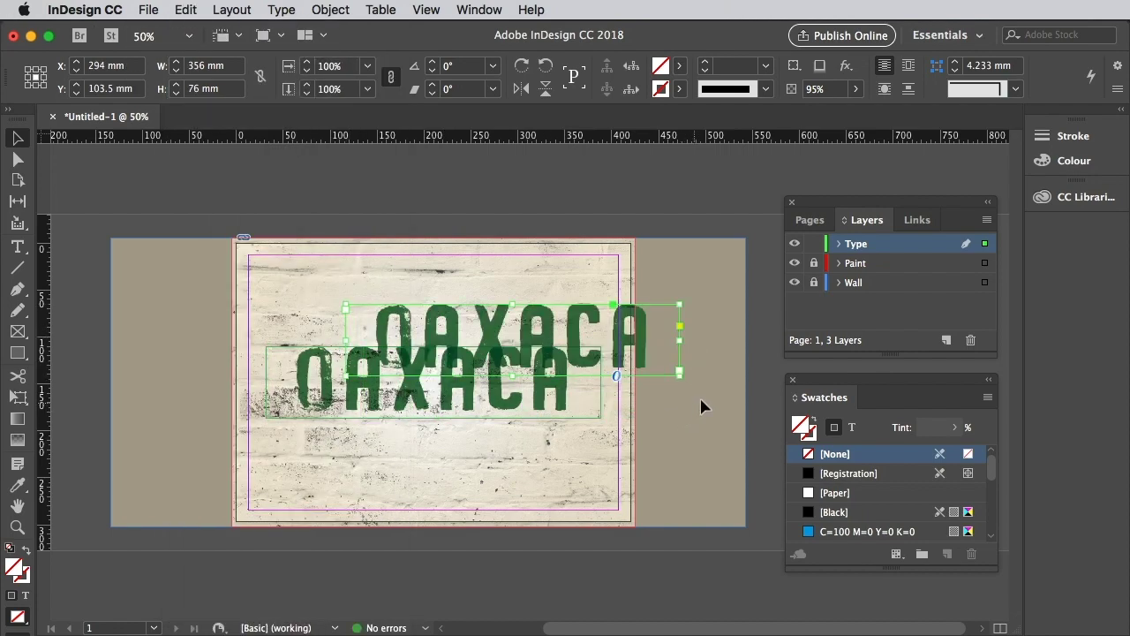
# Colour the duplicate's text with the Off-White swatch.
pyautogui.click(852, 427)
pyautogui.click(857, 500)
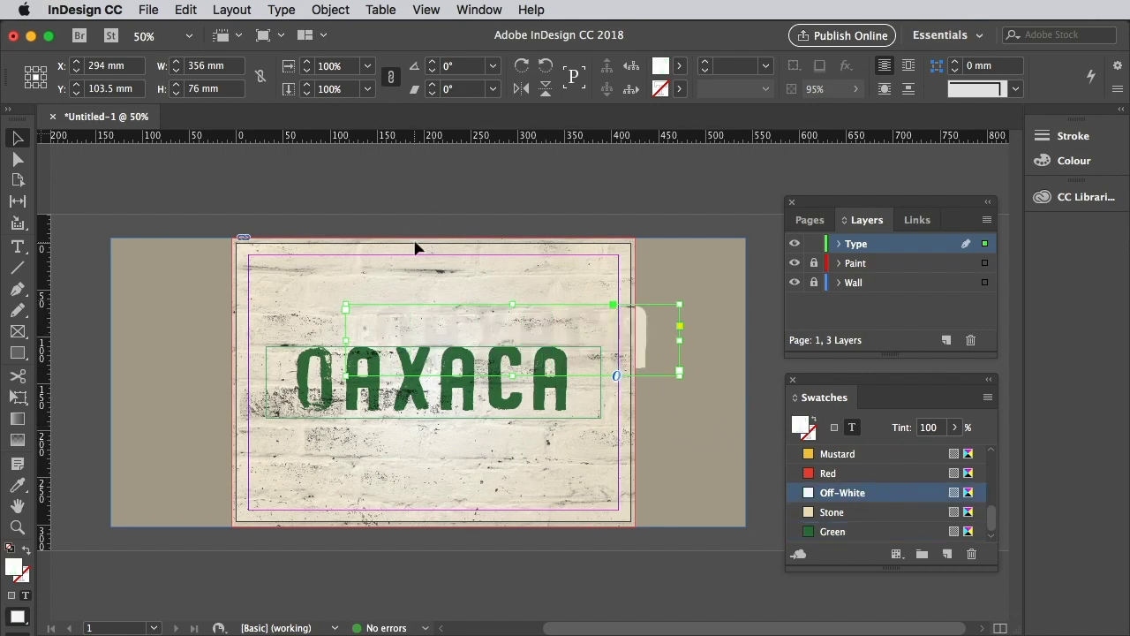
pyautogui.click(439, 250)
pyautogui.click(452, 332)
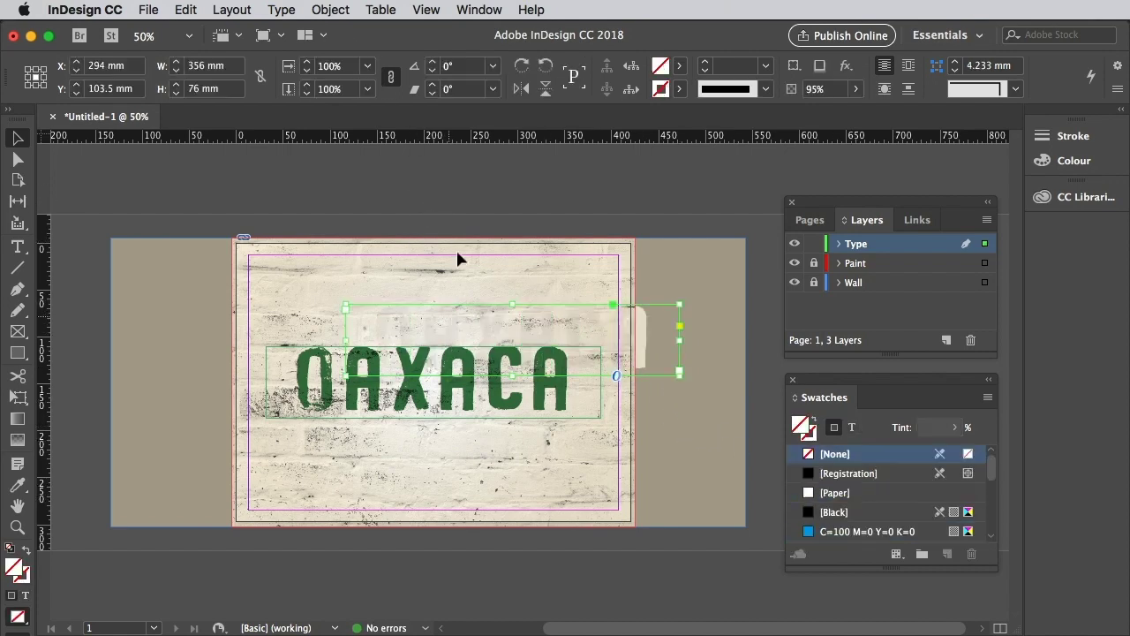
# Remove the copy's Inner Glow and set its blending back to Normal.
pyautogui.click(324, 11)
pyautogui.moveTo(340, 360)
pyautogui.click(579, 365)
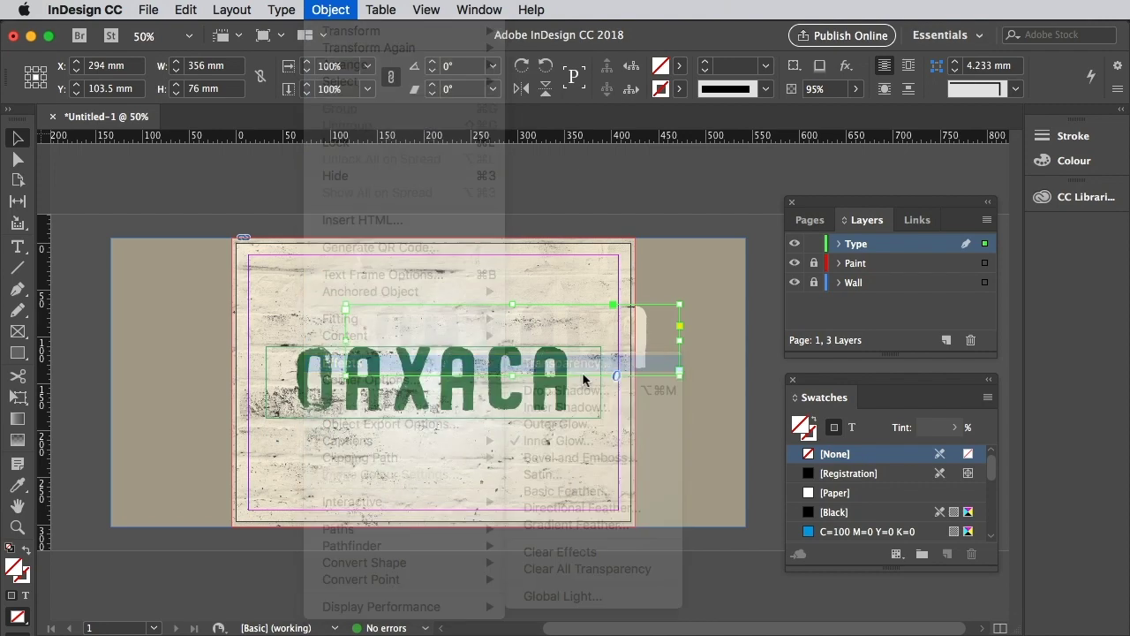
pyautogui.click(376, 345)
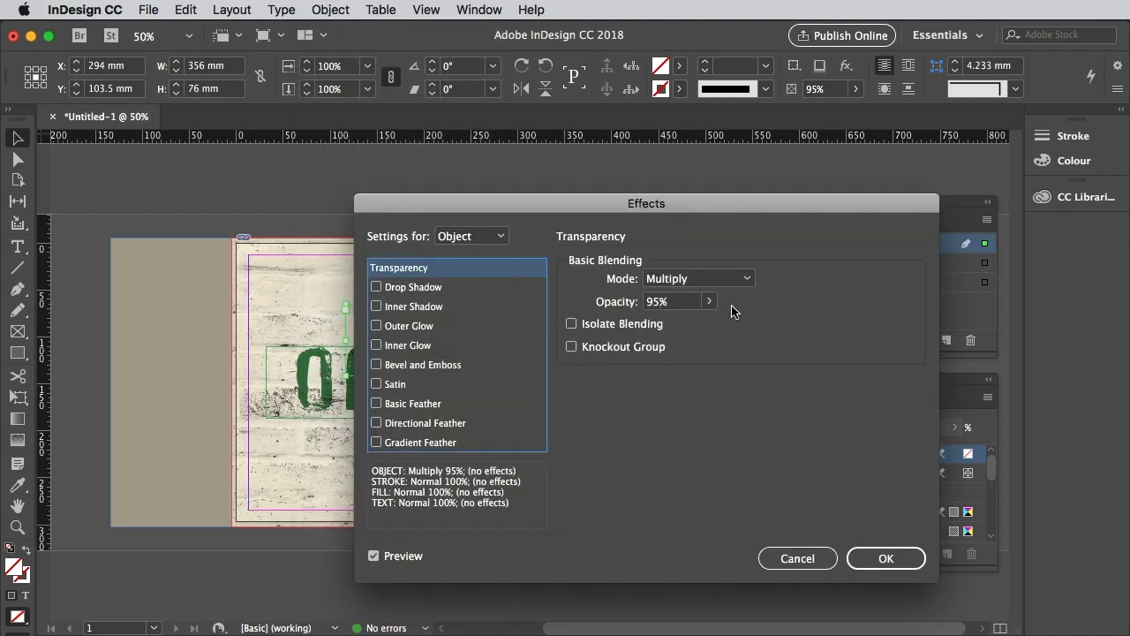
pyautogui.click(744, 278)
pyautogui.click(746, 228)
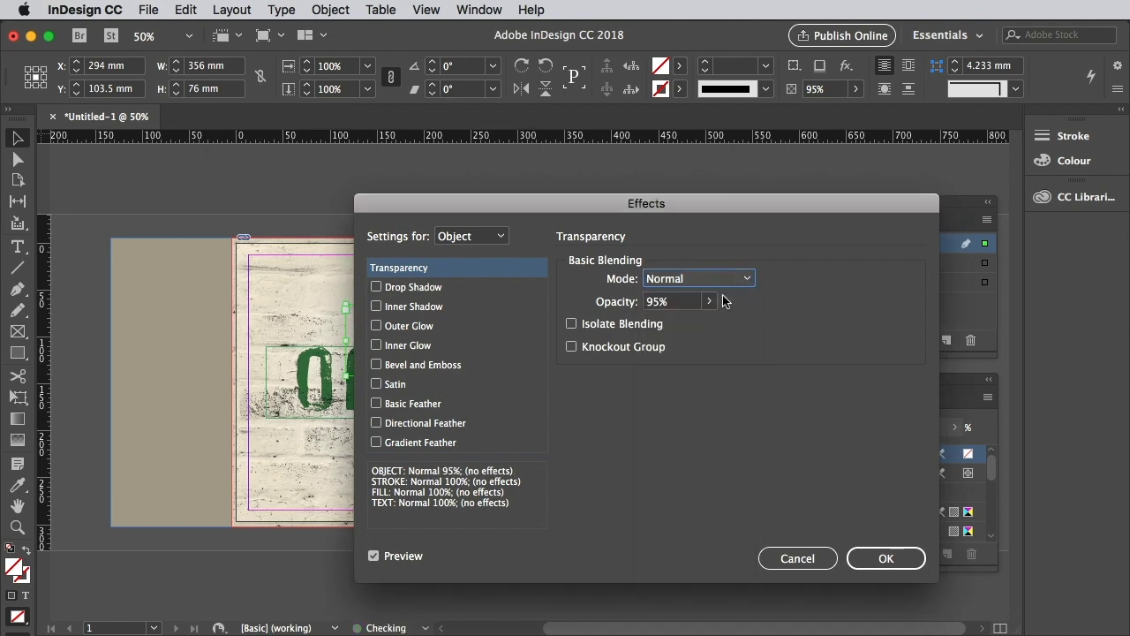
pyautogui.click(881, 554)
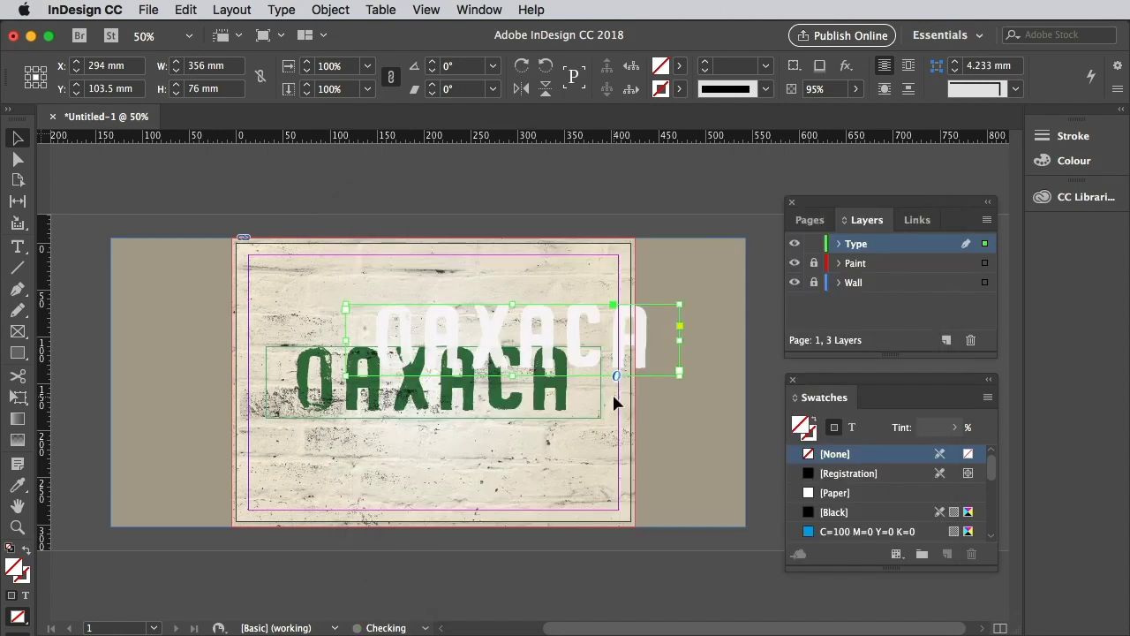
# Send the off-white copy behind the green text and nudge it into place.
pyautogui.rightClick(542, 324)
pyautogui.moveTo(574, 295)
pyautogui.click(820, 316)
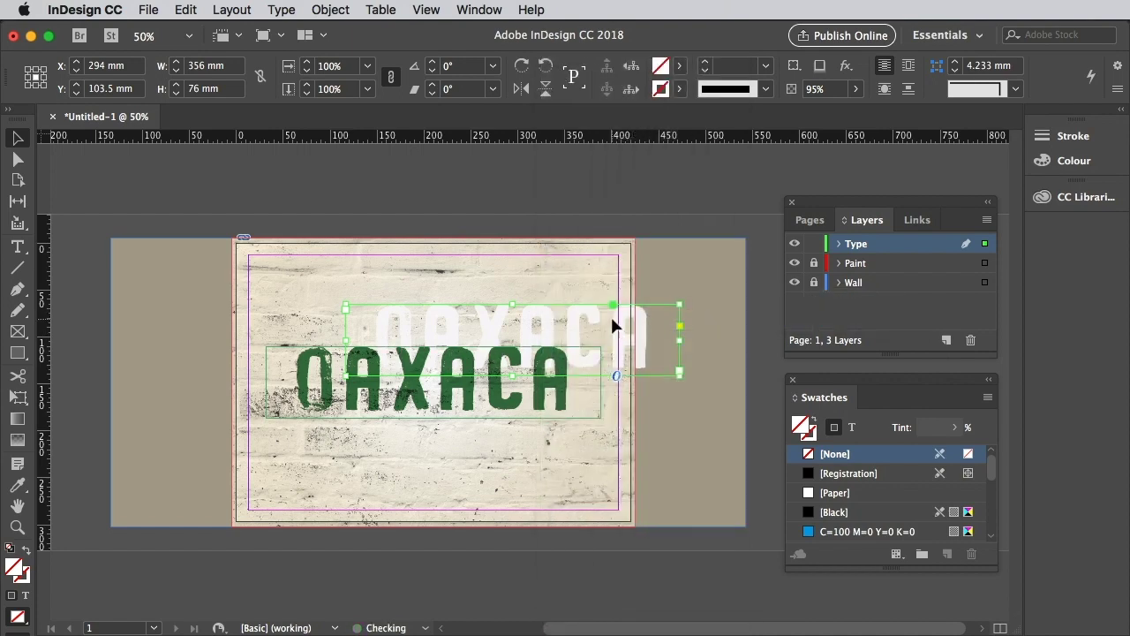
pyautogui.moveTo(614, 325); pyautogui.dragTo(532, 365)
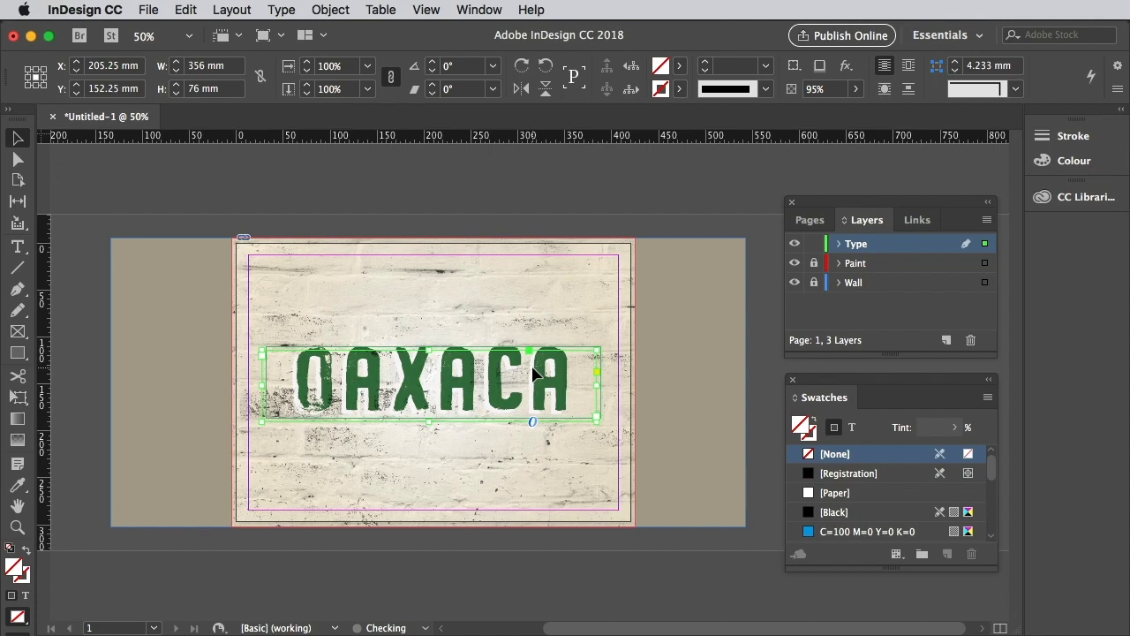
# Draw a new text frame above OAXACA and set its text to 90 pt.
pyautogui.click(683, 226)
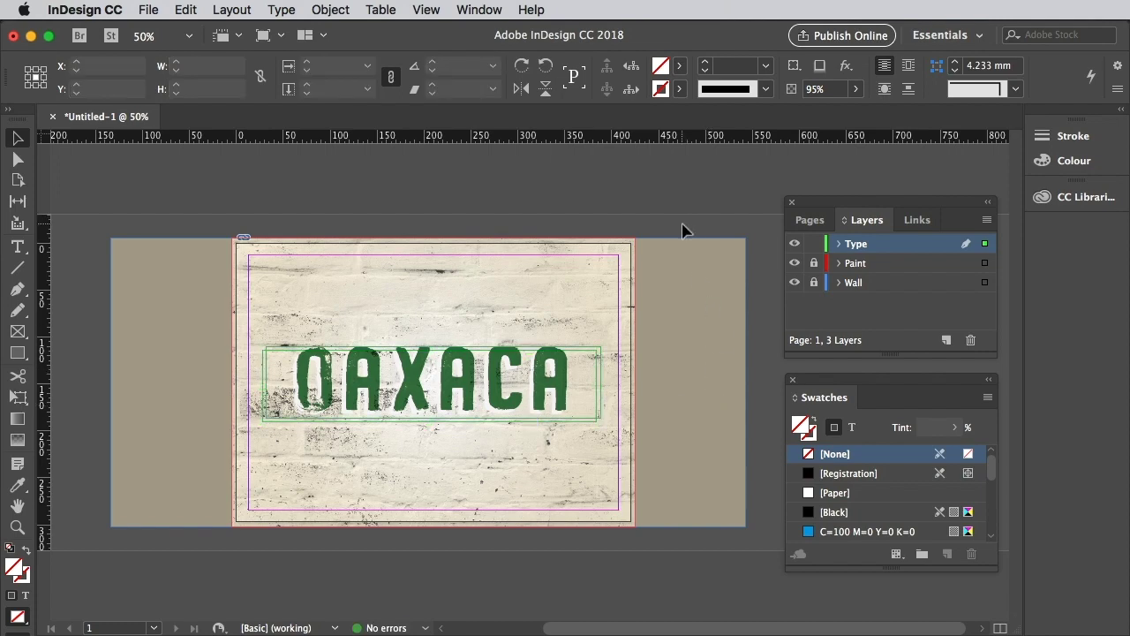
pyautogui.click(18, 246)
pyautogui.moveTo(263, 281); pyautogui.dragTo(428, 327)
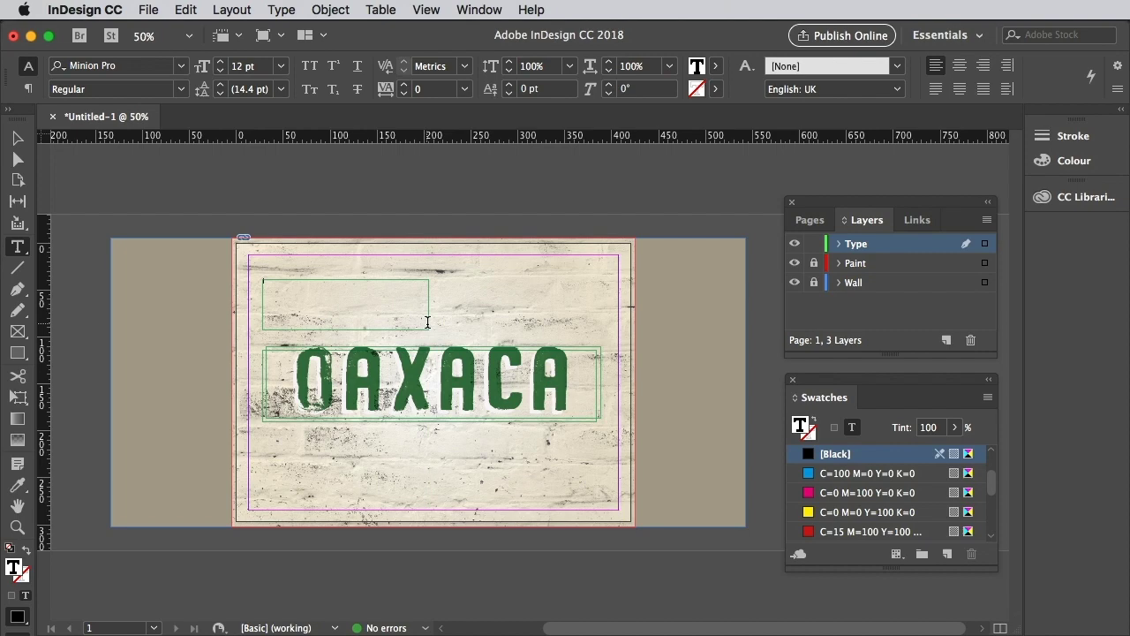
pyautogui.write('M')
pyautogui.press('super+a')
pyautogui.click(252, 66)
pyautogui.write('1')
pyautogui.write('00')
pyautogui.press('Return')
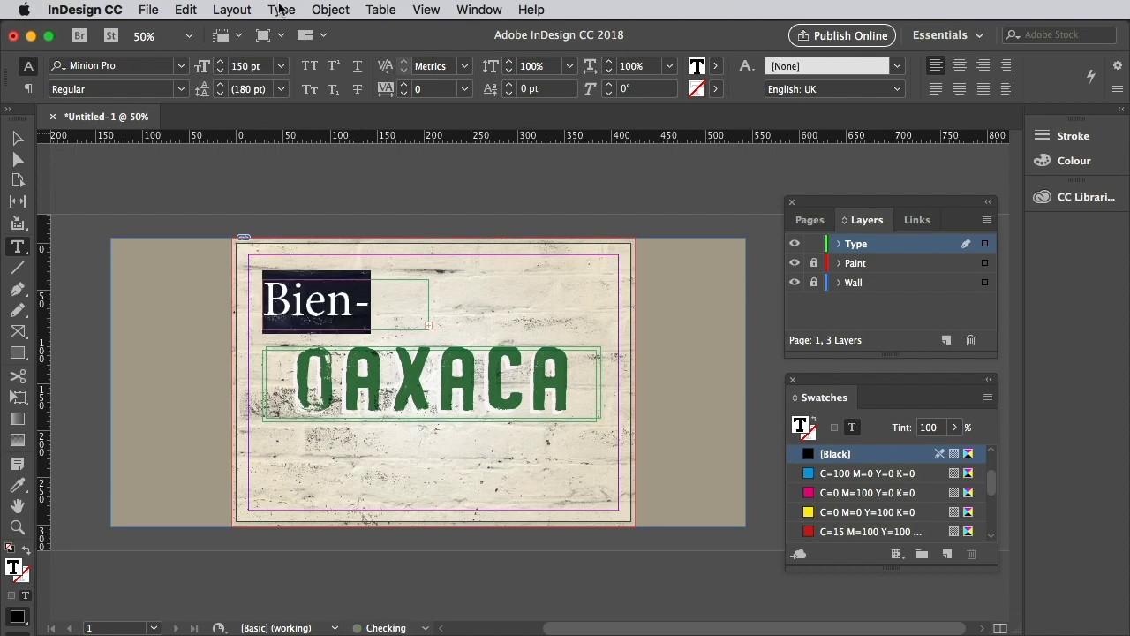
pyautogui.click(252, 65)
pyautogui.write('90')
pyautogui.press('Return')
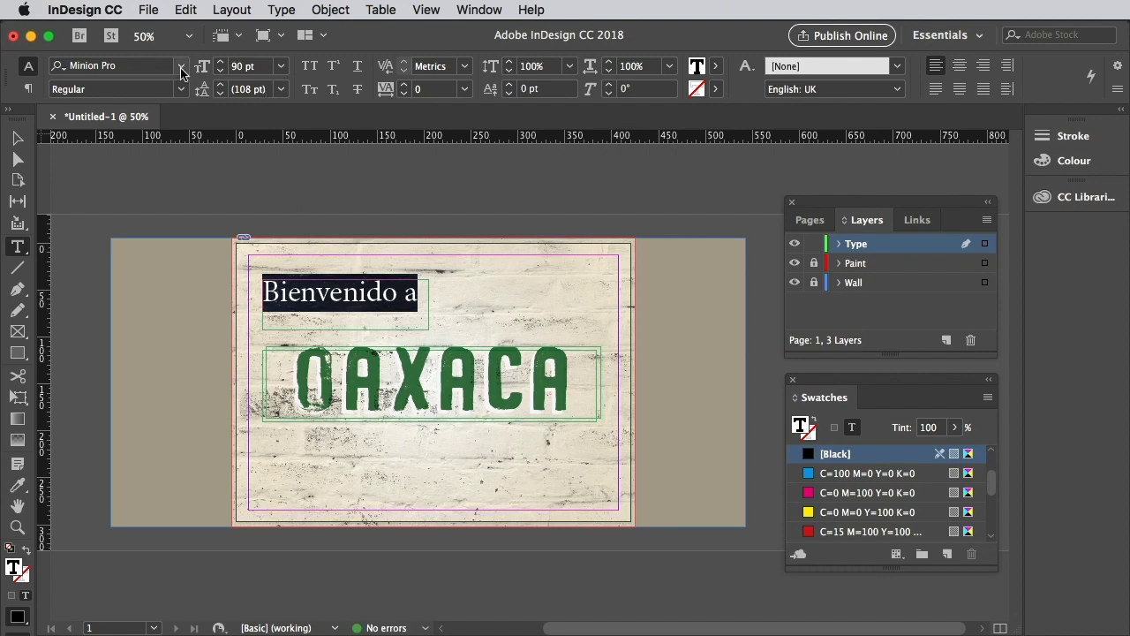
# Set 'Bienvenido a' in LunchBox Slab Bold and colour it red.
pyautogui.click(181, 68)
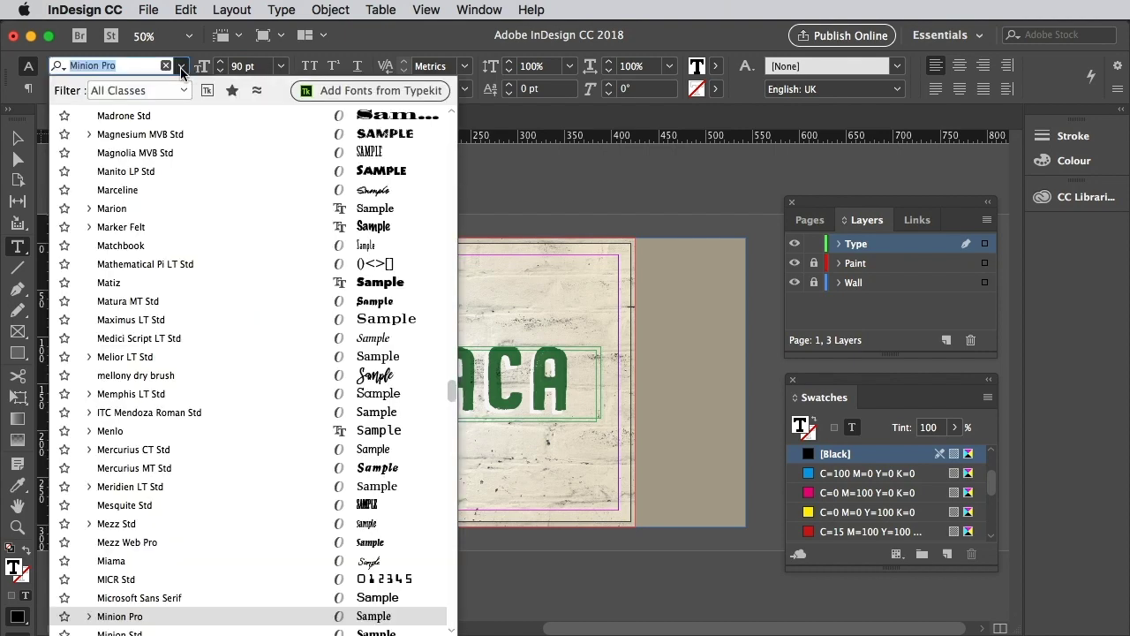
pyautogui.write('lunch')
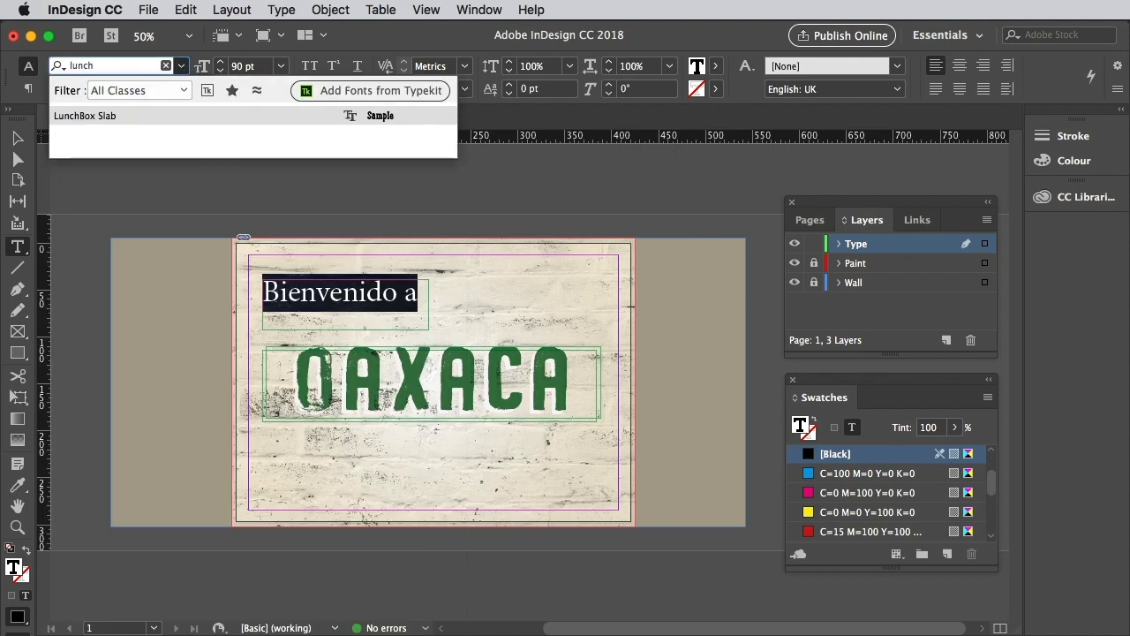
pyautogui.click(135, 116)
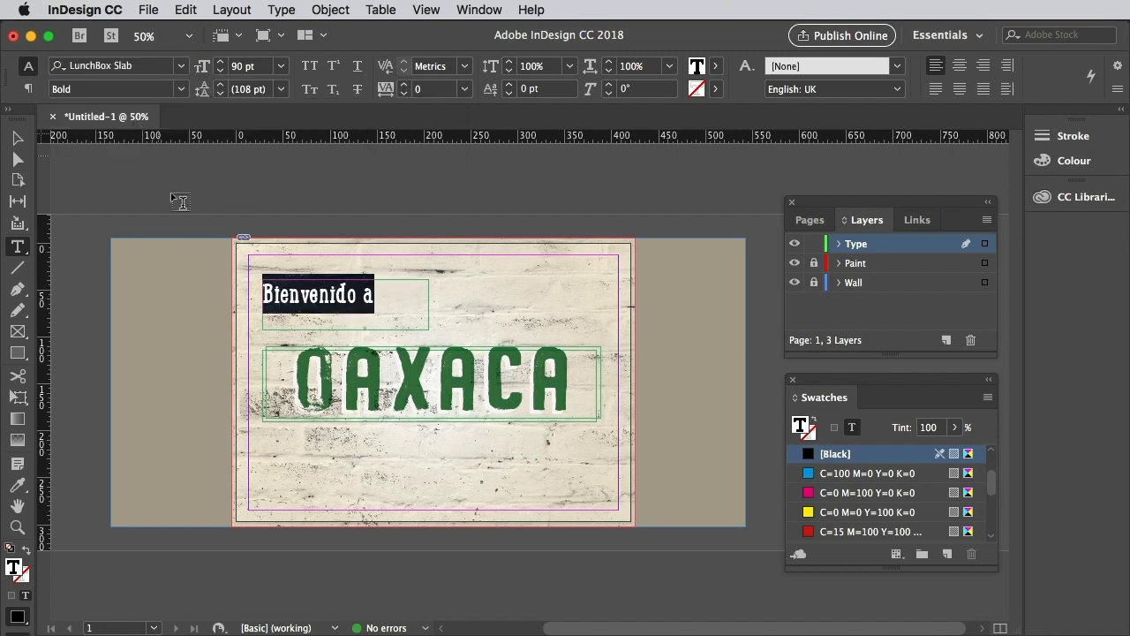
pyautogui.click(182, 90)
pyautogui.click(183, 99)
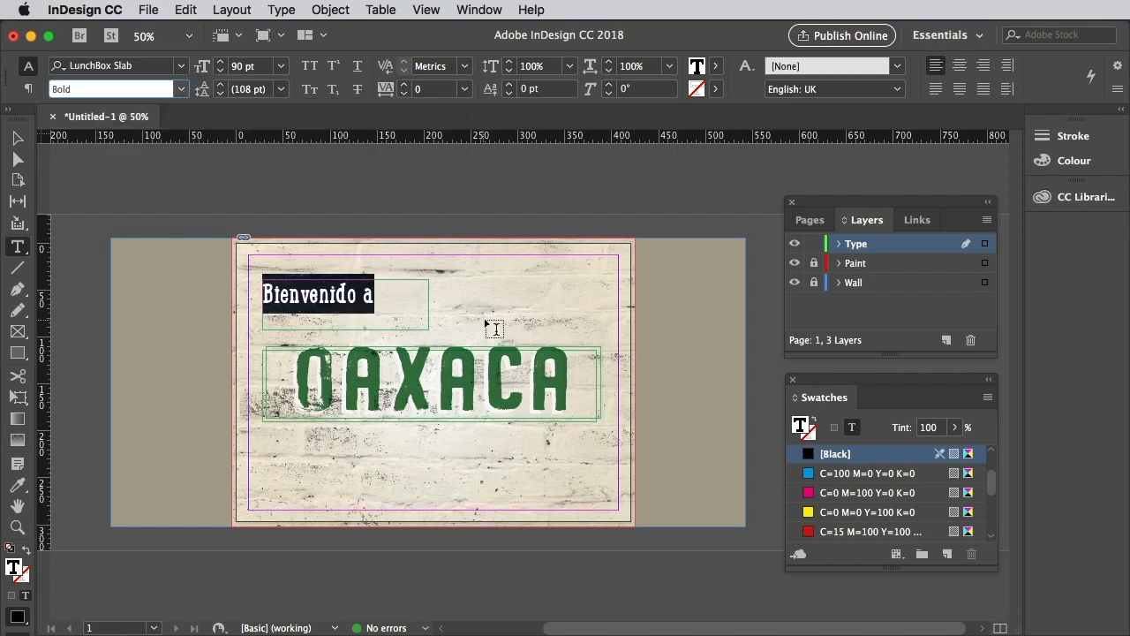
pyautogui.scroll(-5, 890, 500)
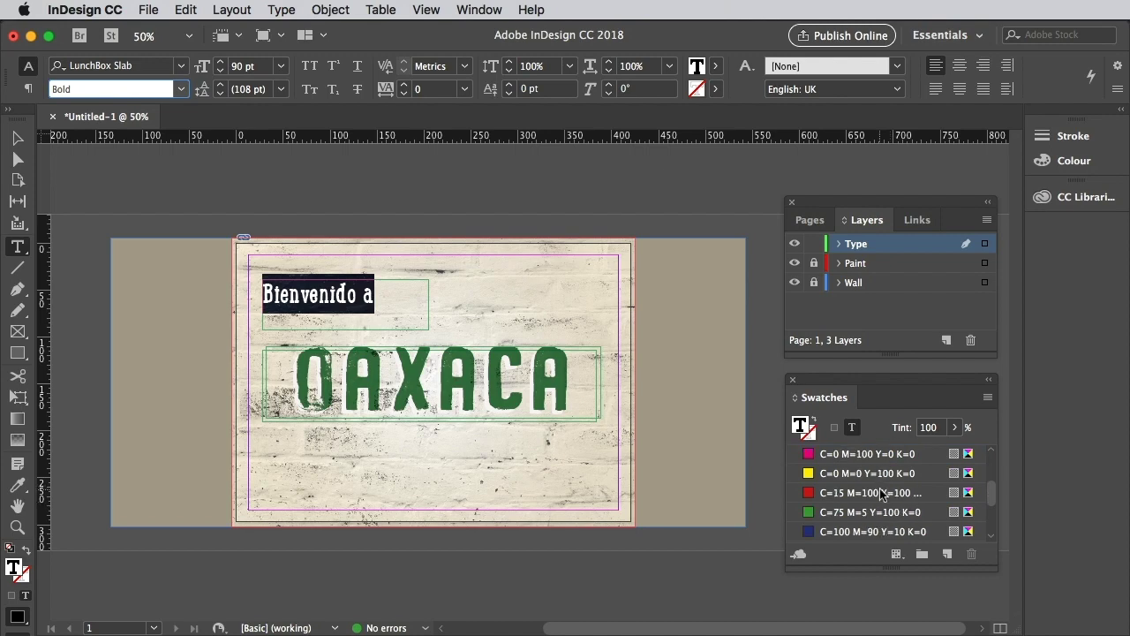
pyautogui.click(840, 474)
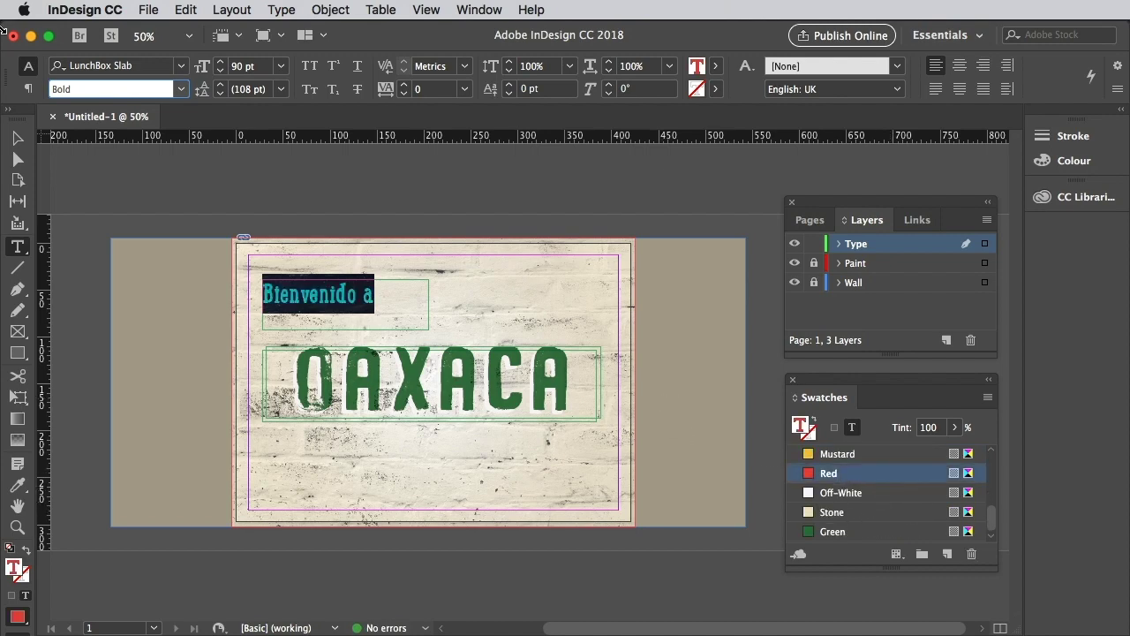
# Enlarge the text to 105 pt and rotate the frame to 9°.
pyautogui.doubleClick(249, 66)
pyautogui.write('130')
pyautogui.press('Return')
pyautogui.doubleClick(249, 66)
pyautogui.write('105')
pyautogui.press('Return')
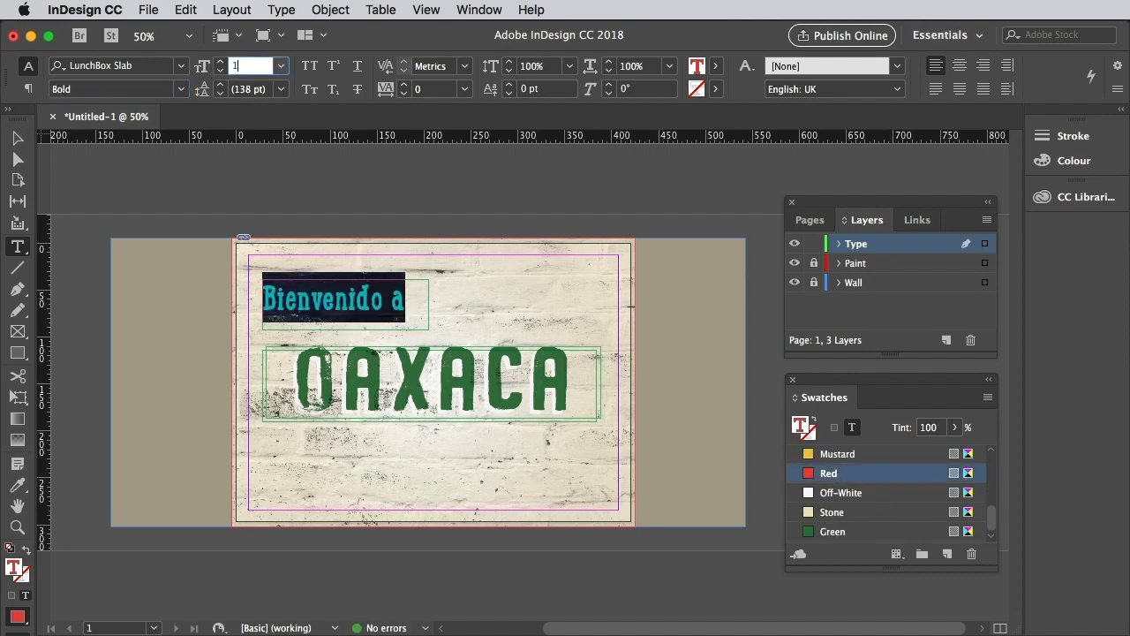
pyautogui.press('Escape')
pyautogui.moveTo(430, 304)
pyautogui.mouseDown()
pyautogui.moveTo(402, 291)
pyautogui.moveTo(363, 316)
pyautogui.moveTo(413, 315)
pyautogui.mouseUp()
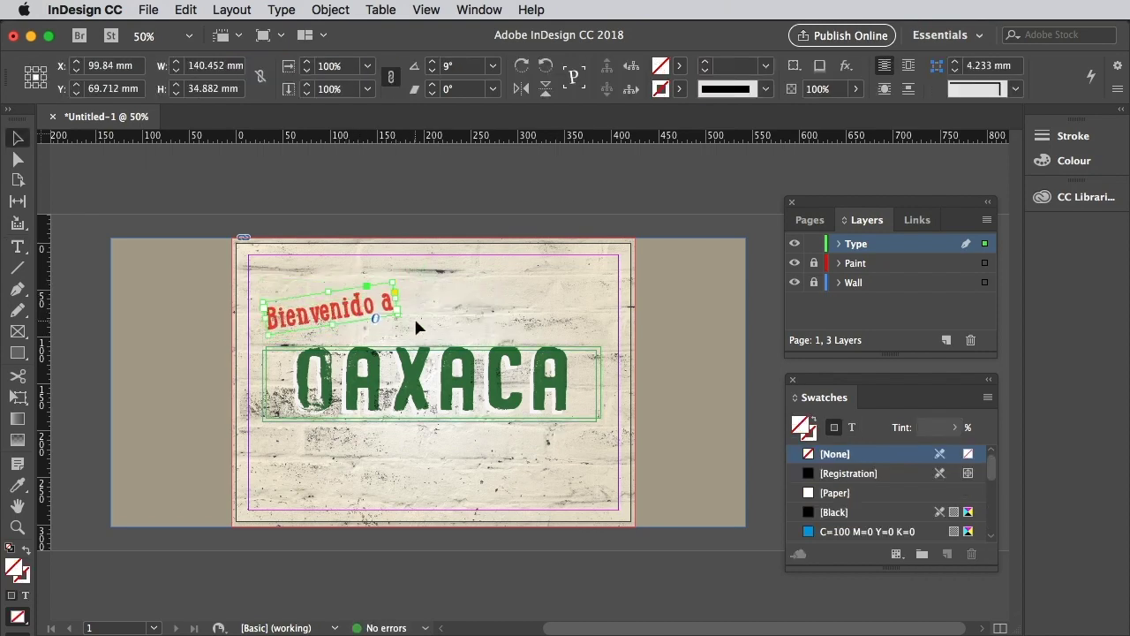
# Narrow the frame, reduce the text to 92 pt and skew it 7°.
pyautogui.click(18, 247)
pyautogui.click(221, 72)
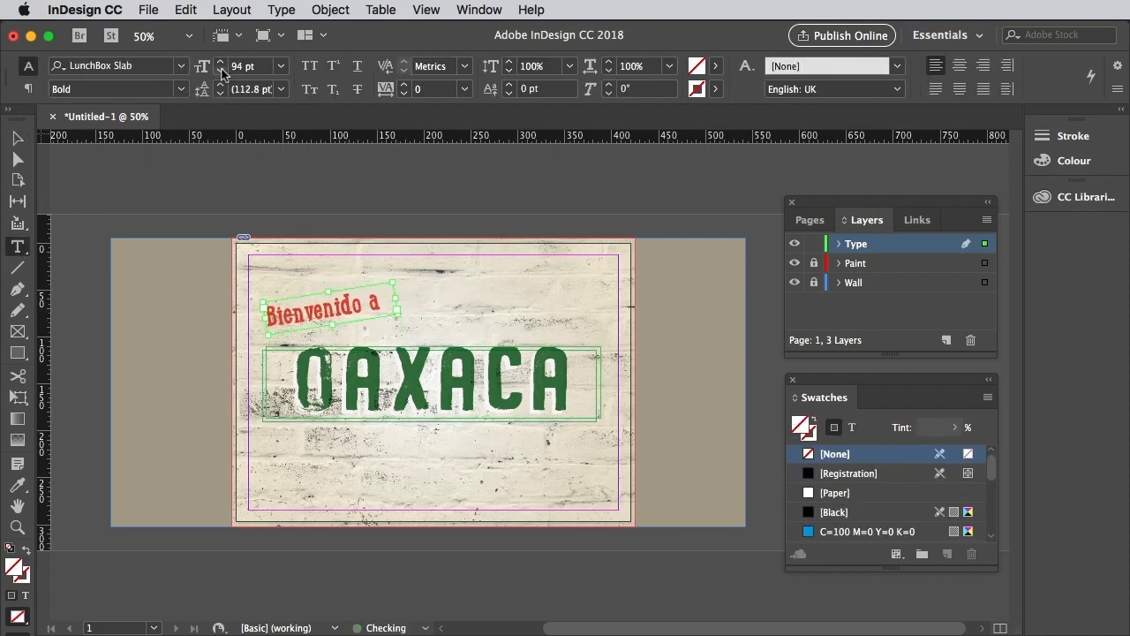
pyautogui.click(609, 85)
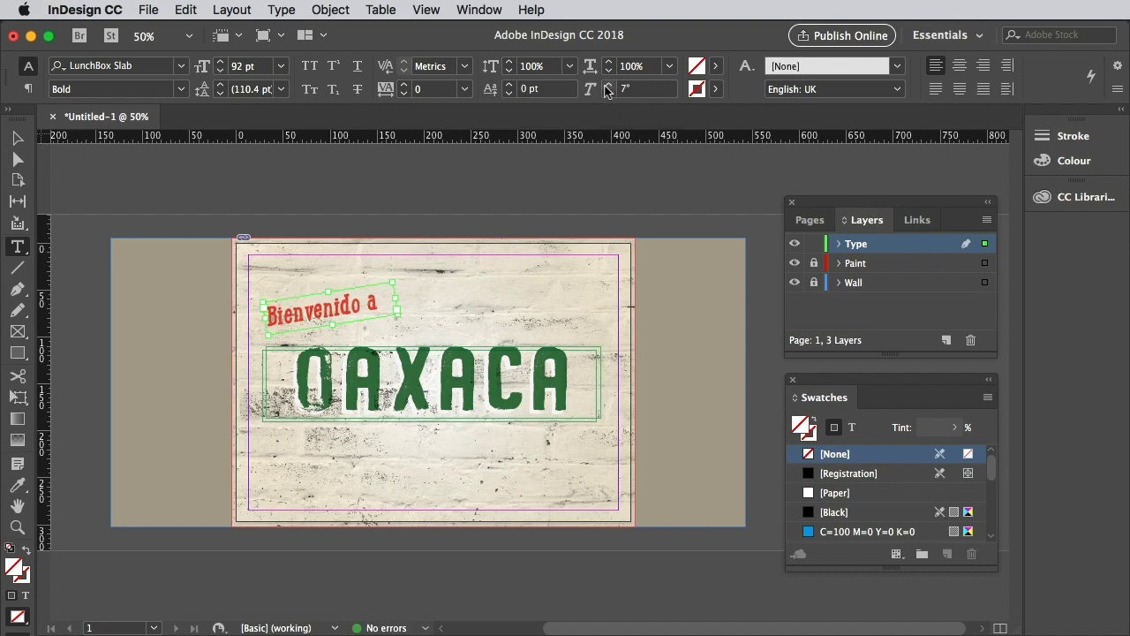
pyautogui.press('Escape')
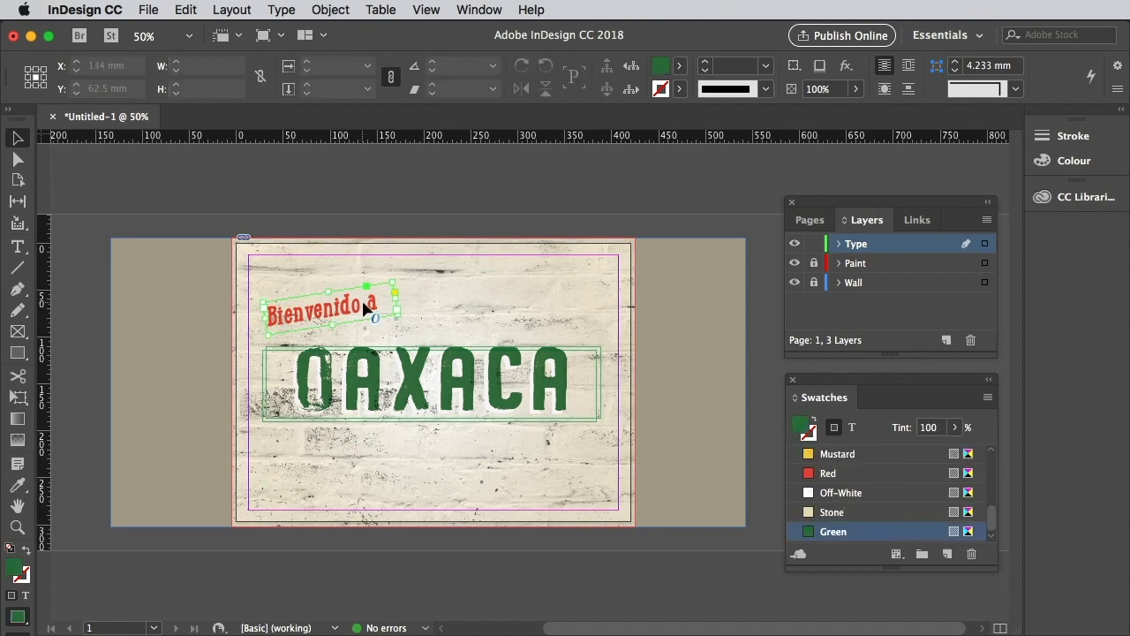
# Set the 'Bienvenido a' frame's transparency to Multiply at 95% opacity.
pyautogui.click(316, 11)
pyautogui.moveTo(474, 362)
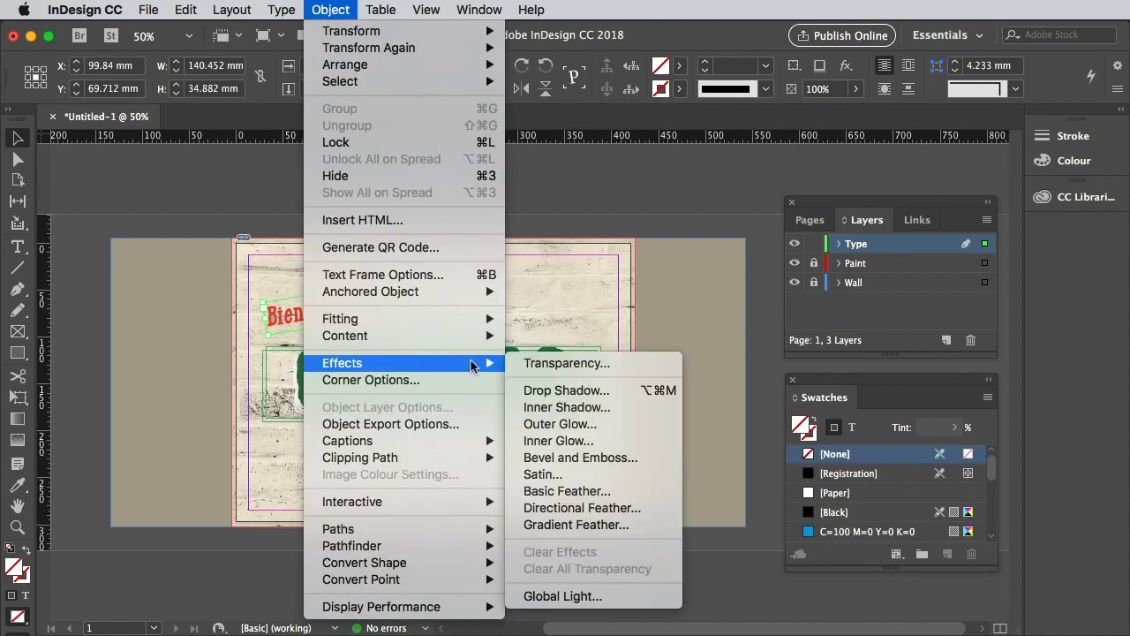
pyautogui.click(552, 364)
pyautogui.click(696, 279)
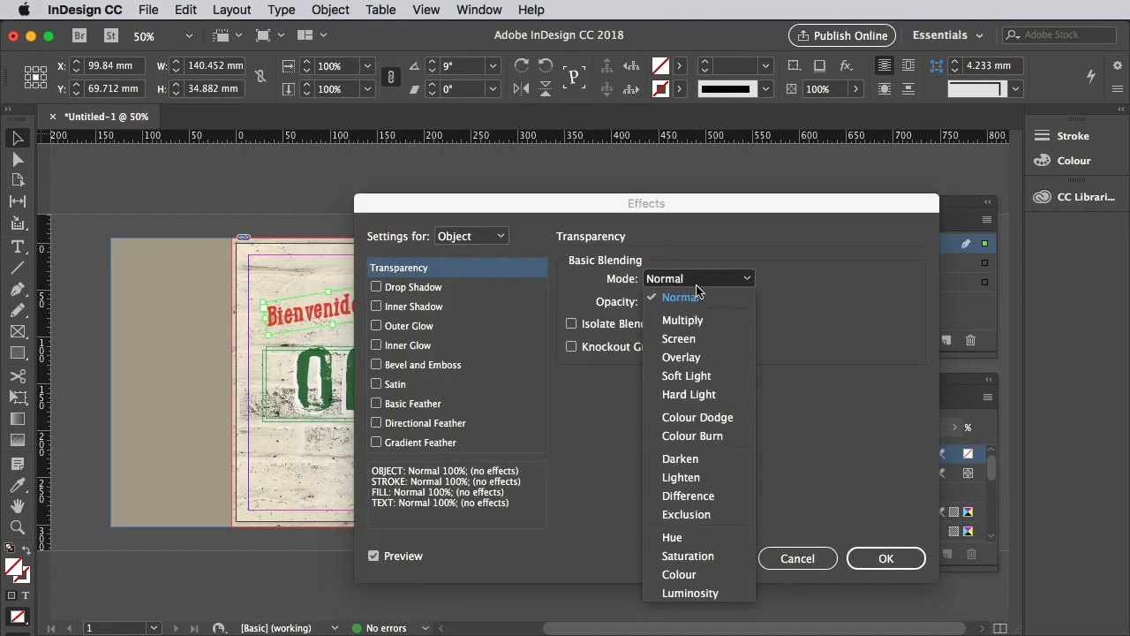
pyautogui.click(691, 320)
pyautogui.click(709, 302)
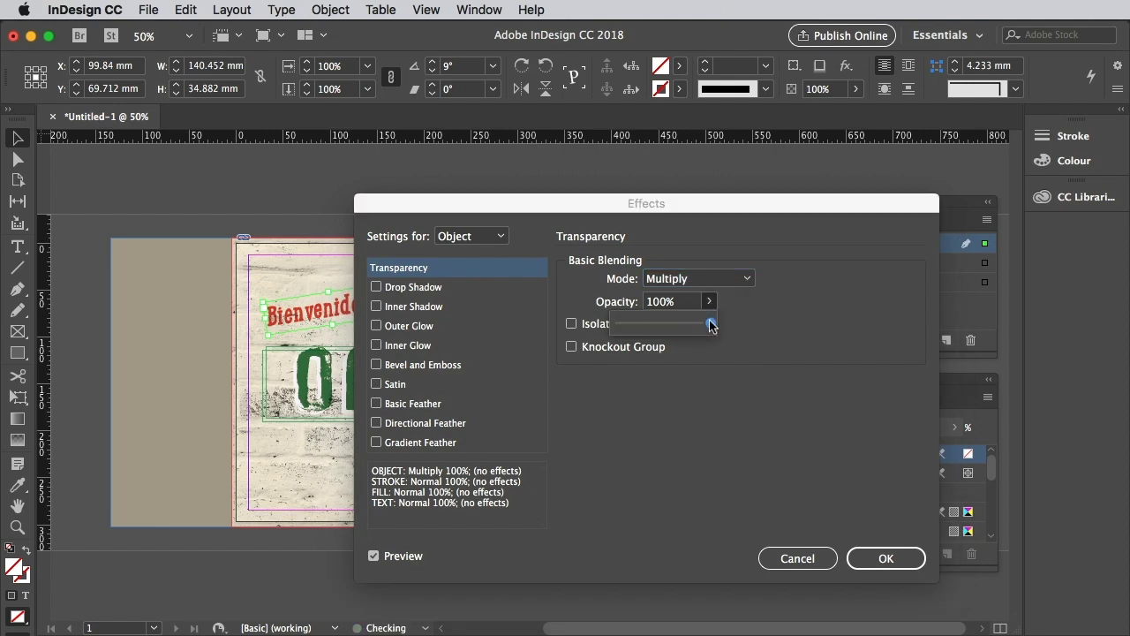
pyautogui.moveTo(712, 324); pyautogui.dragTo(708, 324)
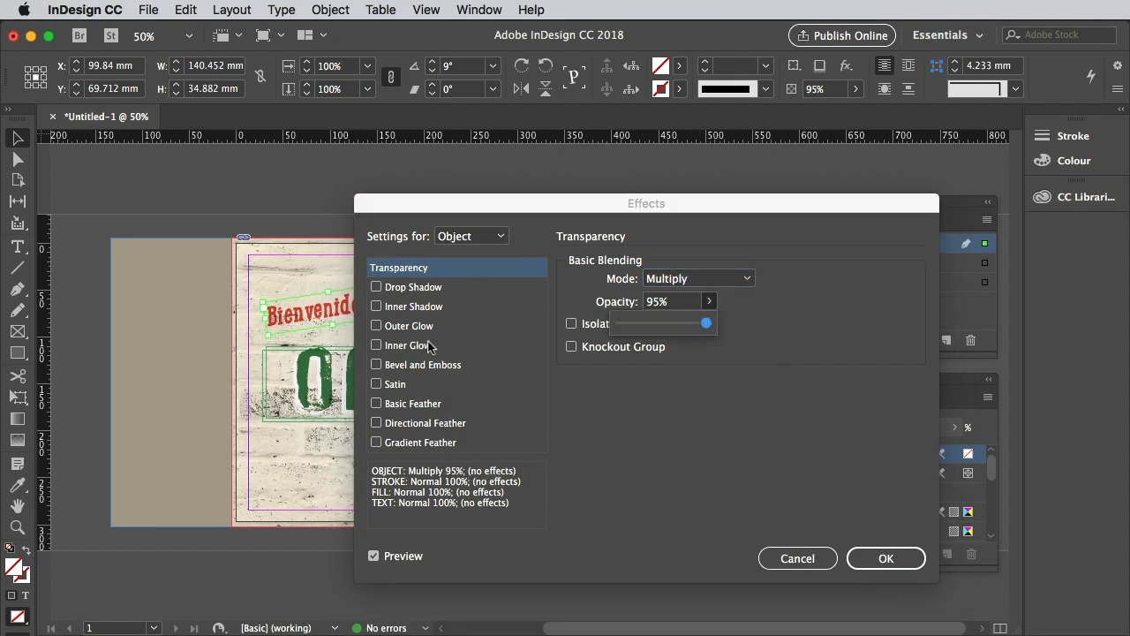
# Add a Mustard drop shadow with Normal blending at 100% opacity.
pyautogui.click(412, 288)
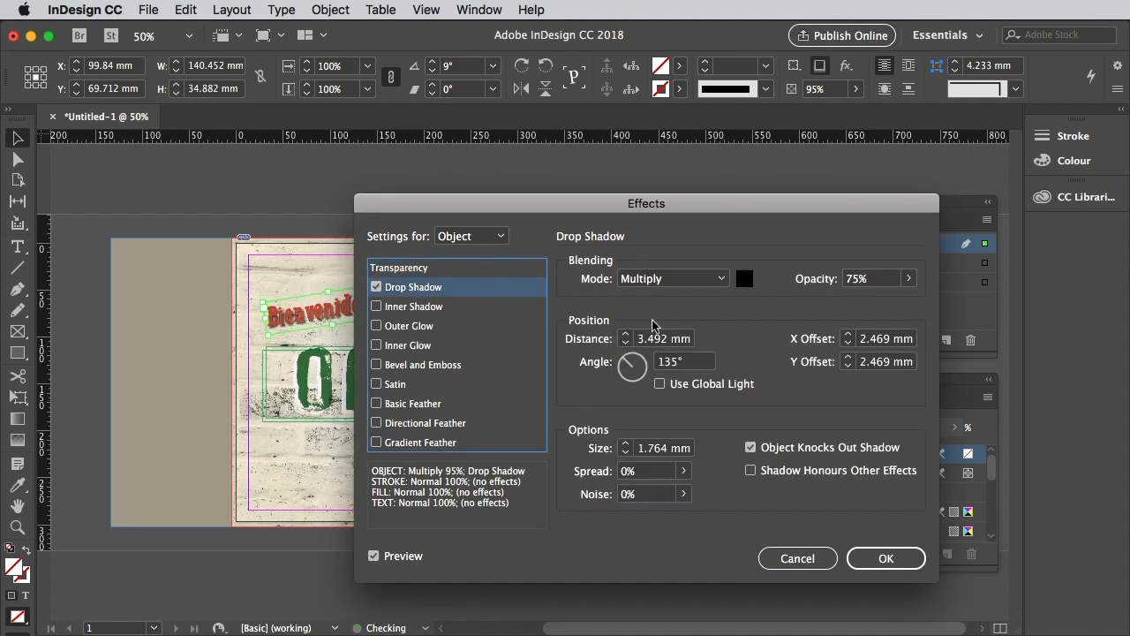
pyautogui.click(744, 279)
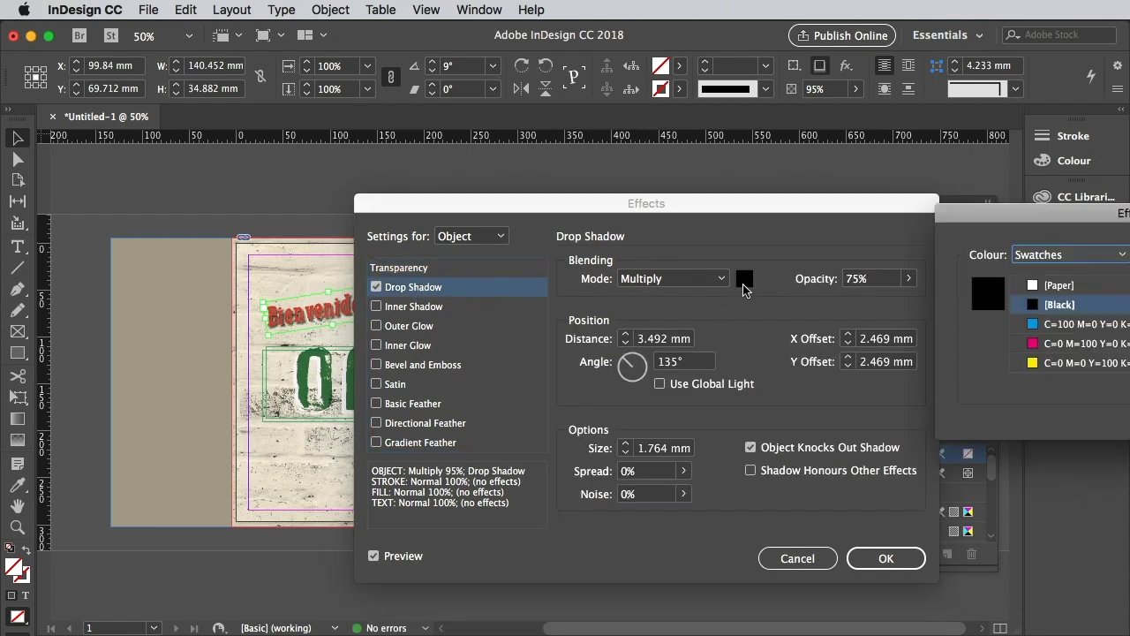
pyautogui.moveTo(1039, 233); pyautogui.dragTo(847, 263)
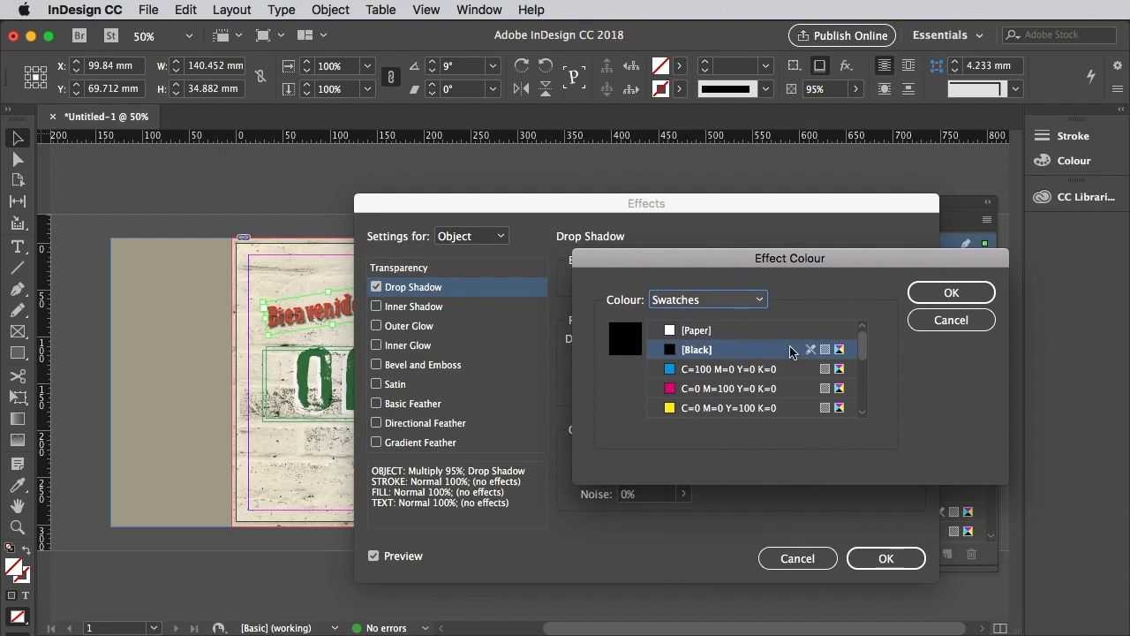
pyautogui.scroll(-5, 802, 389)
pyautogui.click(701, 331)
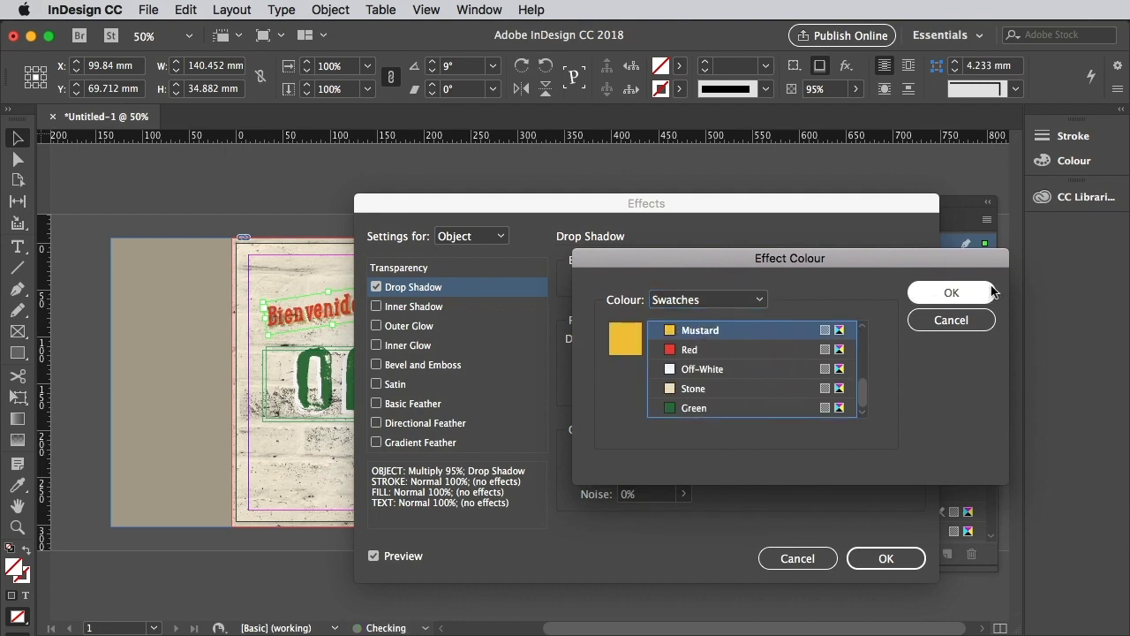
pyautogui.click(951, 292)
pyautogui.click(688, 278)
pyautogui.click(685, 296)
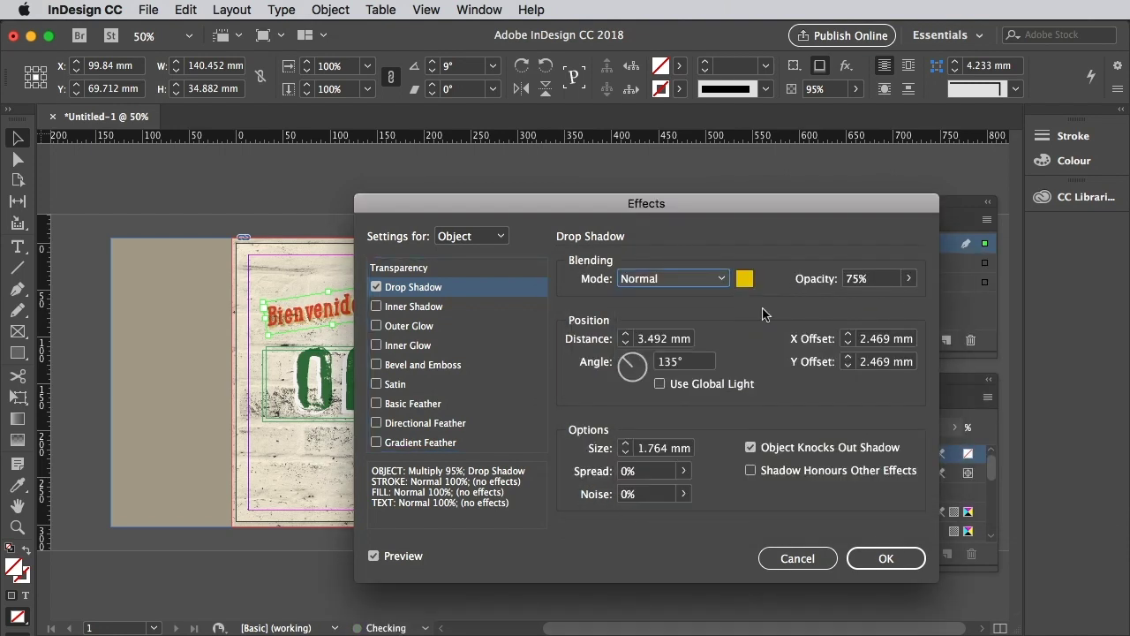
pyautogui.click(908, 278)
pyautogui.moveTo(887, 305); pyautogui.dragTo(927, 307)
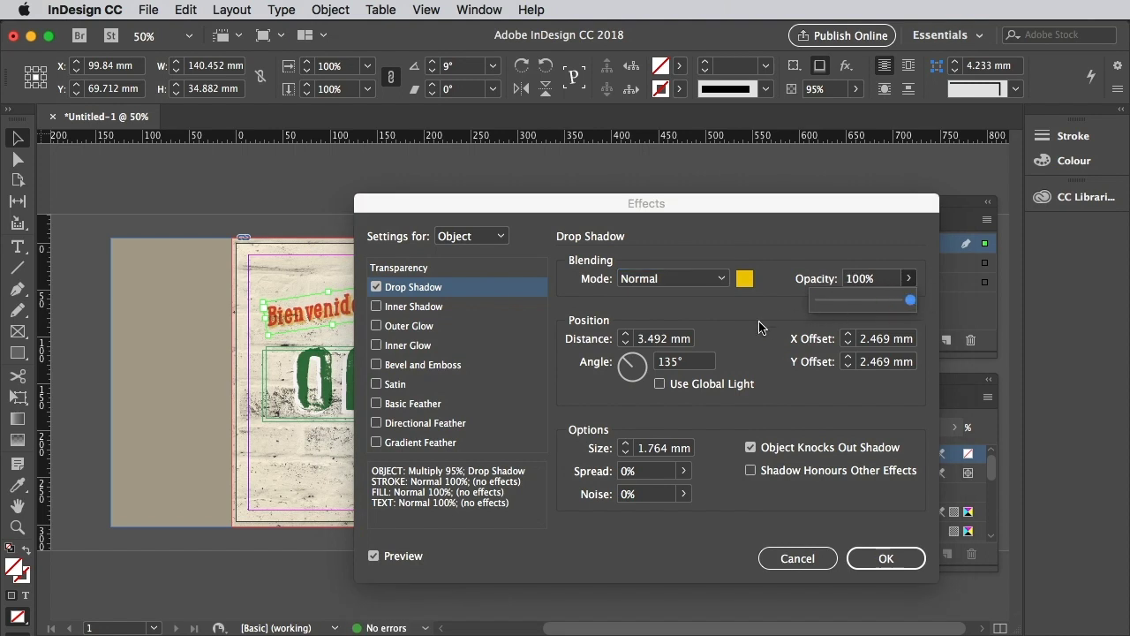
# Set the drop shadow to 3 mm distance, 51° angle, 70% spread and 13% noise.
pyautogui.click(625, 343)
pyautogui.click(655, 364)
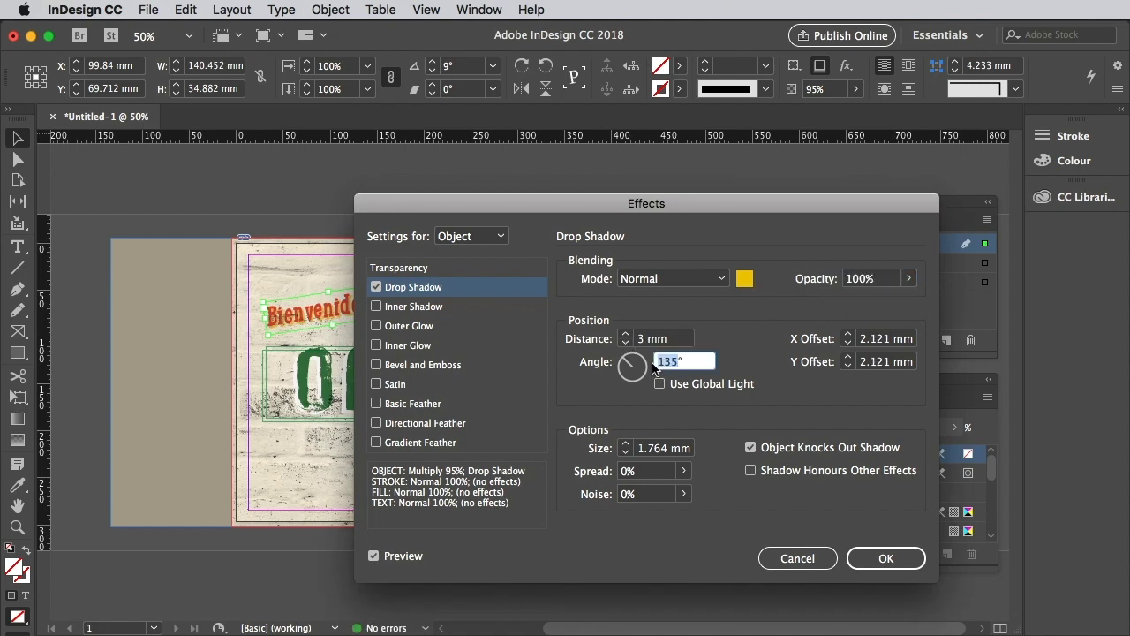
pyautogui.write('51')
pyautogui.click(628, 474)
pyautogui.write('70')
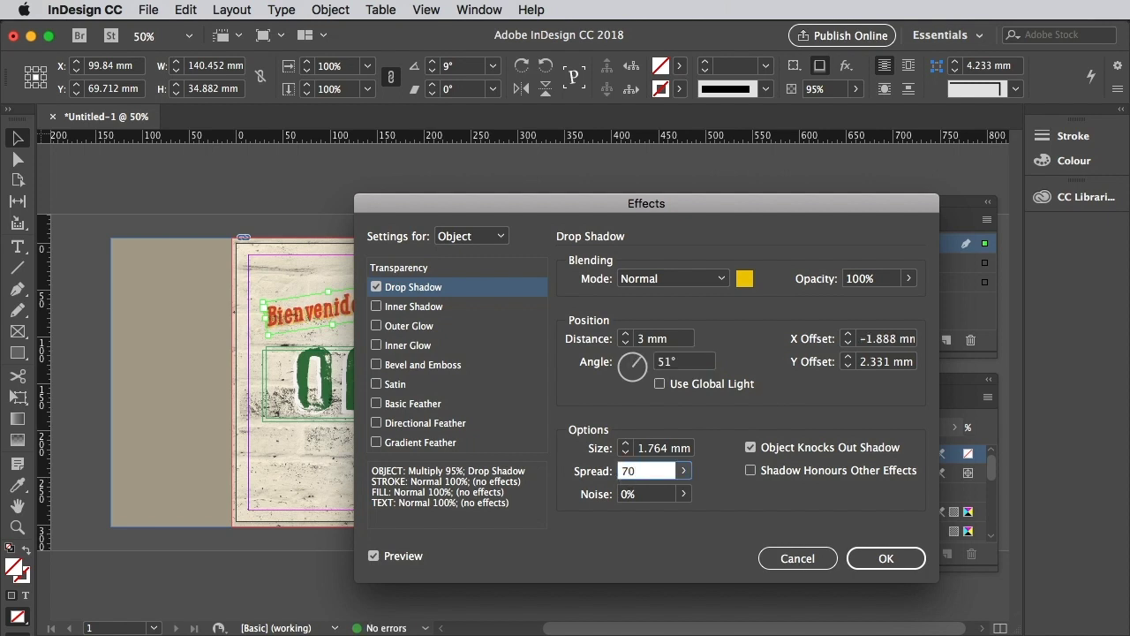
pyautogui.press('Tab')
pyautogui.write('13')
pyautogui.click(684, 494)
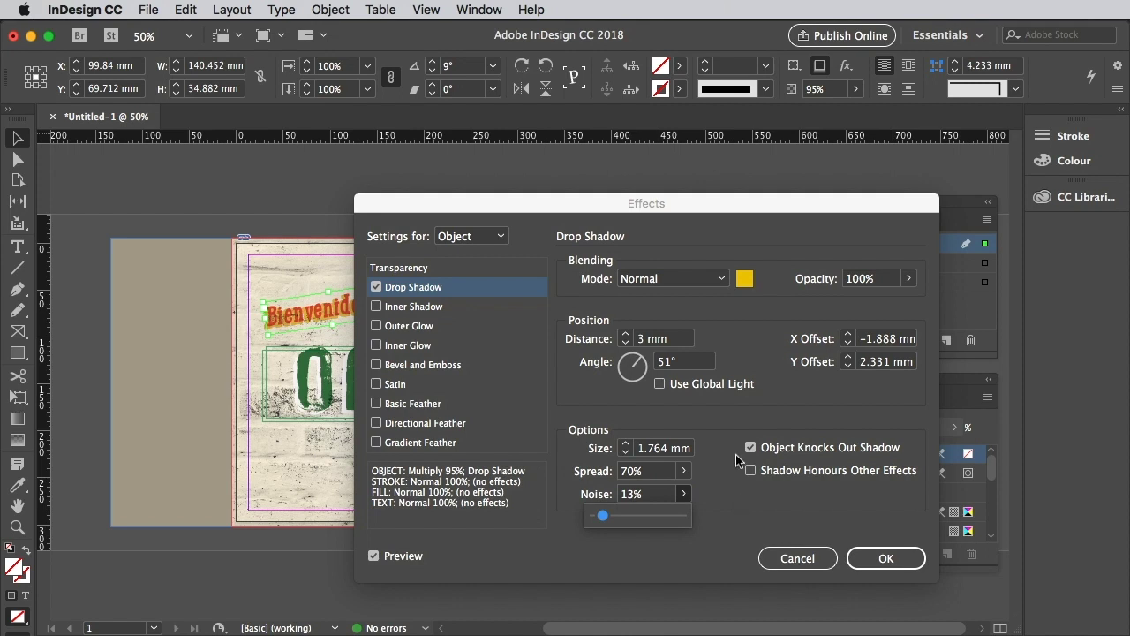
# Add a 55% outer glow with 30% noise and apply all effects.
pyautogui.click(432, 327)
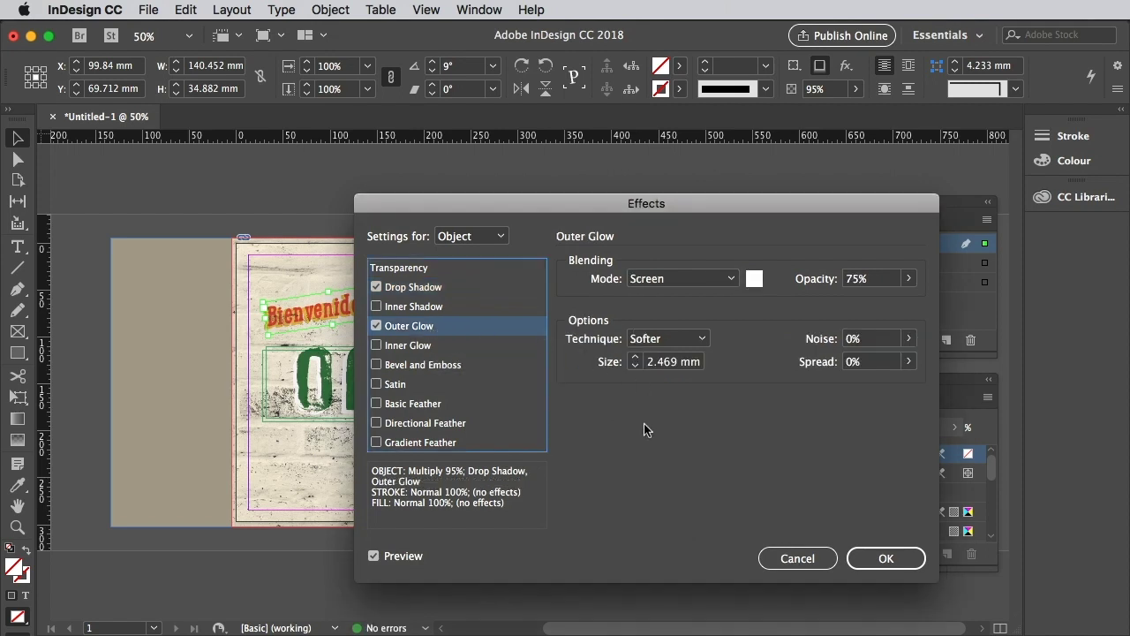
pyautogui.click(833, 278)
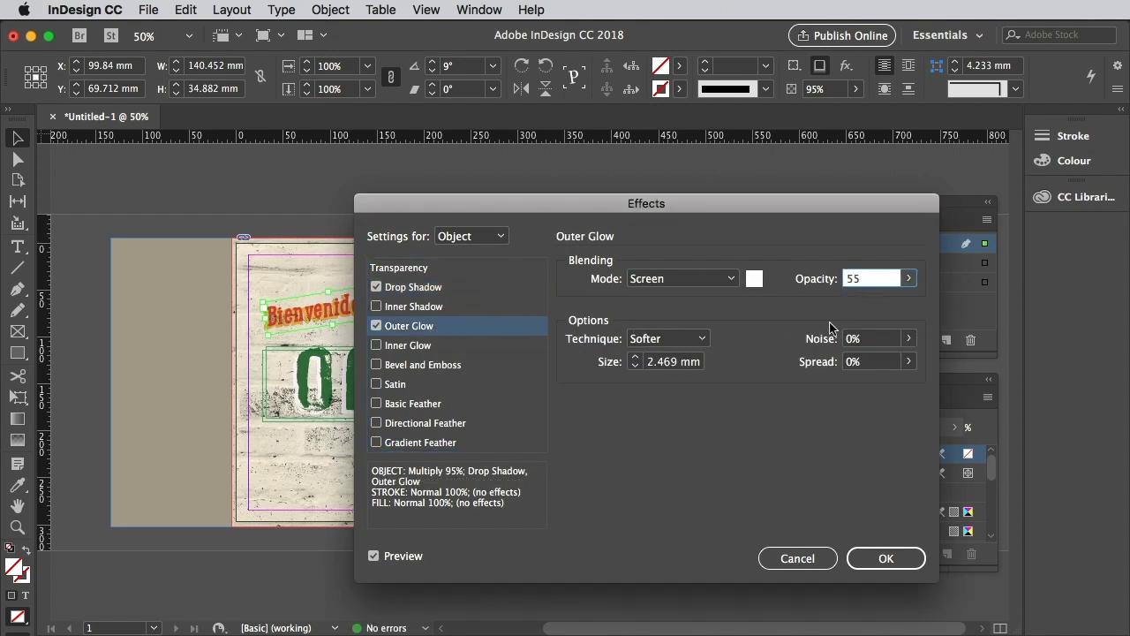
pyautogui.click(909, 279)
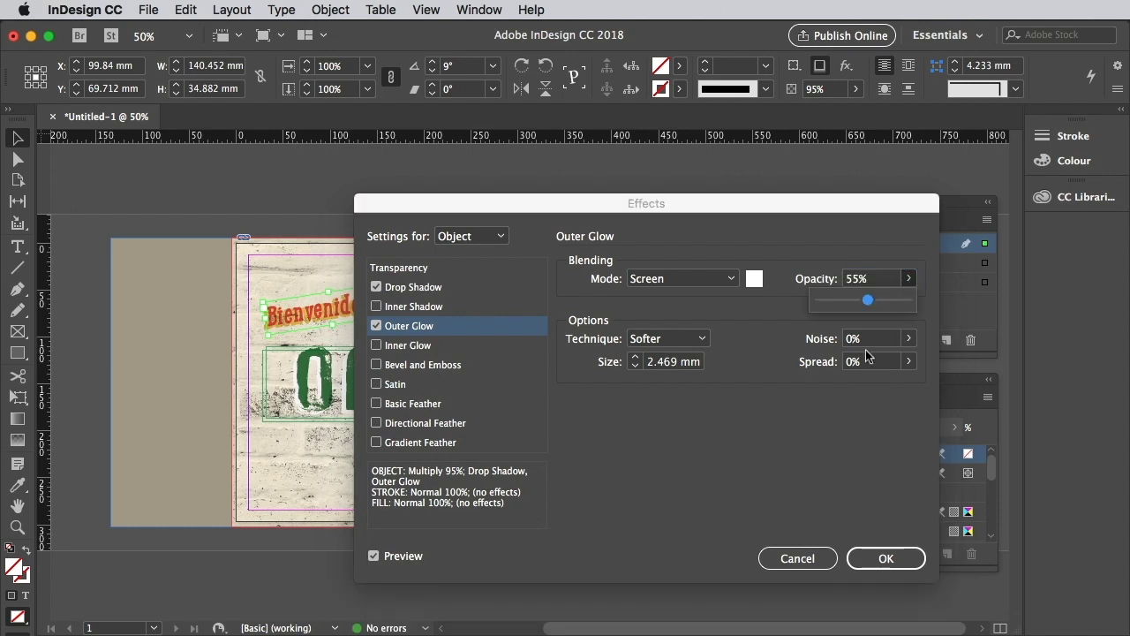
pyautogui.click(852, 339)
pyautogui.write('30')
pyautogui.click(909, 338)
pyautogui.click(886, 558)
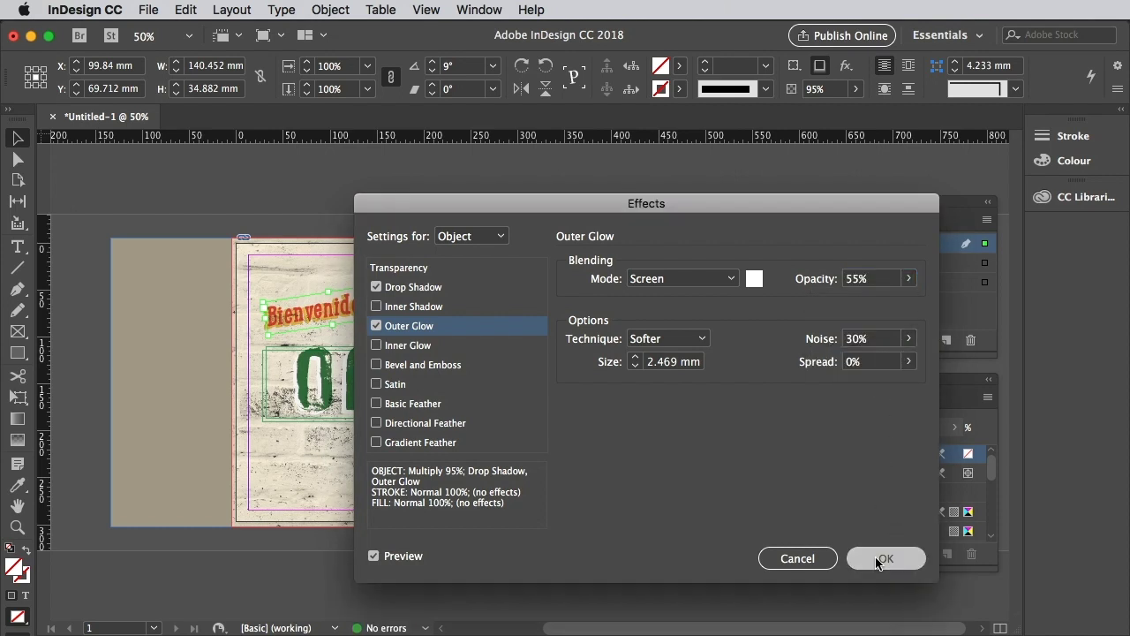
pyautogui.click(743, 397)
# In preview mode, nudge 'Bienvenido a' down toward OAXACA, then zoom to 75%.
pyautogui.press('w')
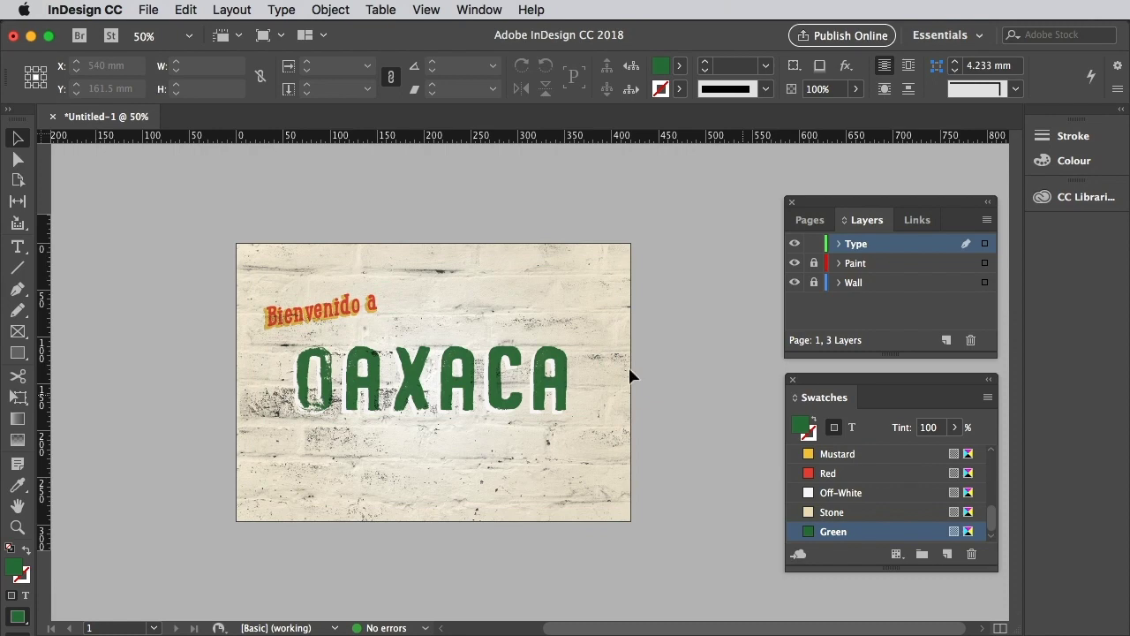
pyautogui.moveTo(318, 313); pyautogui.dragTo(363, 306)
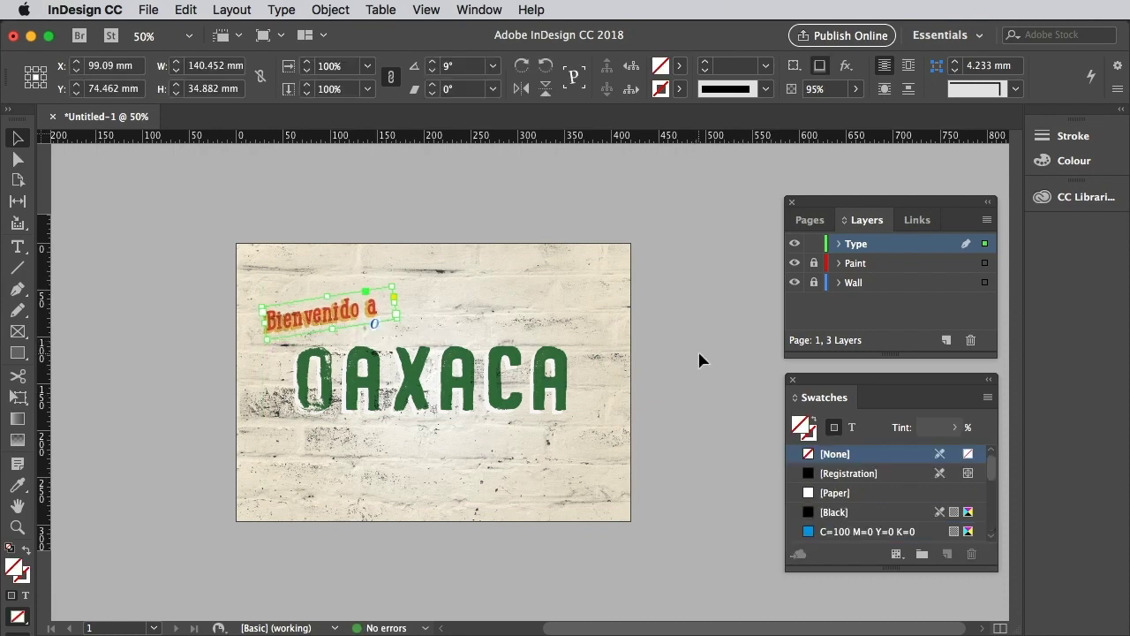
pyautogui.click(697, 349)
pyautogui.press('w')
pyautogui.press('super+equal')
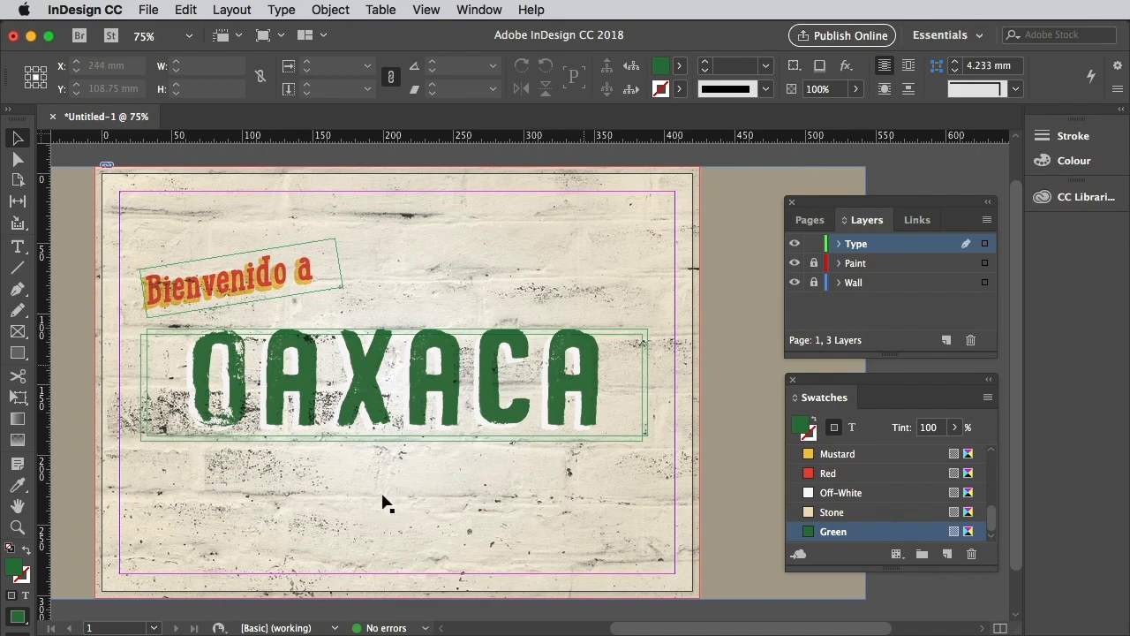
# Open 19.eps from the EPS-Format folder in Illustrator CS6.
pyautogui.moveTo(344, 622)
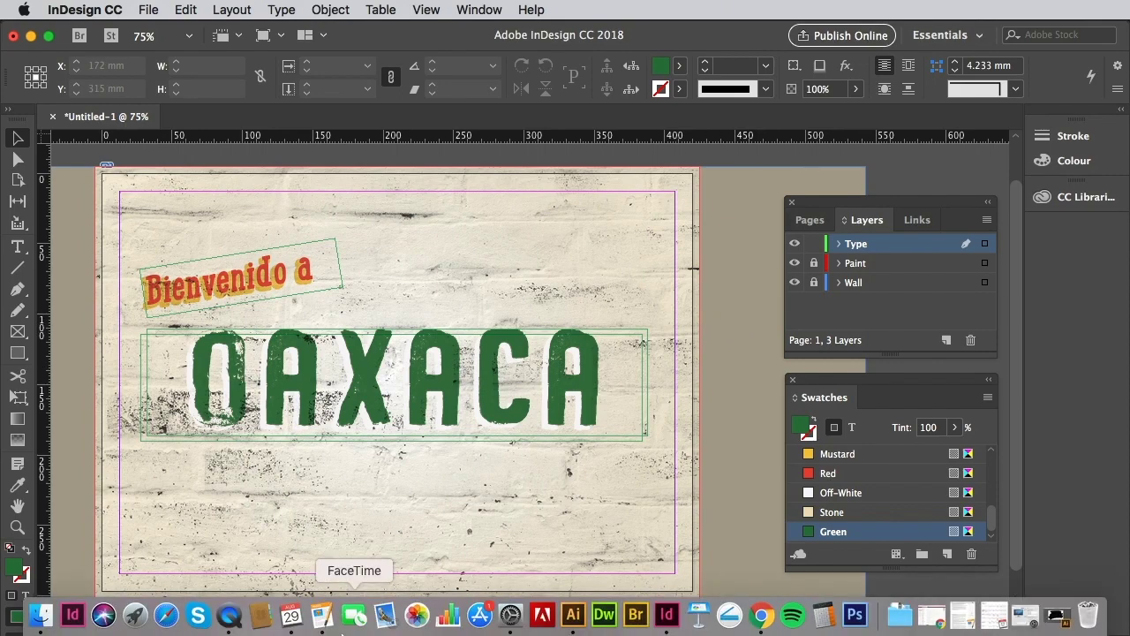
pyautogui.click(41, 623)
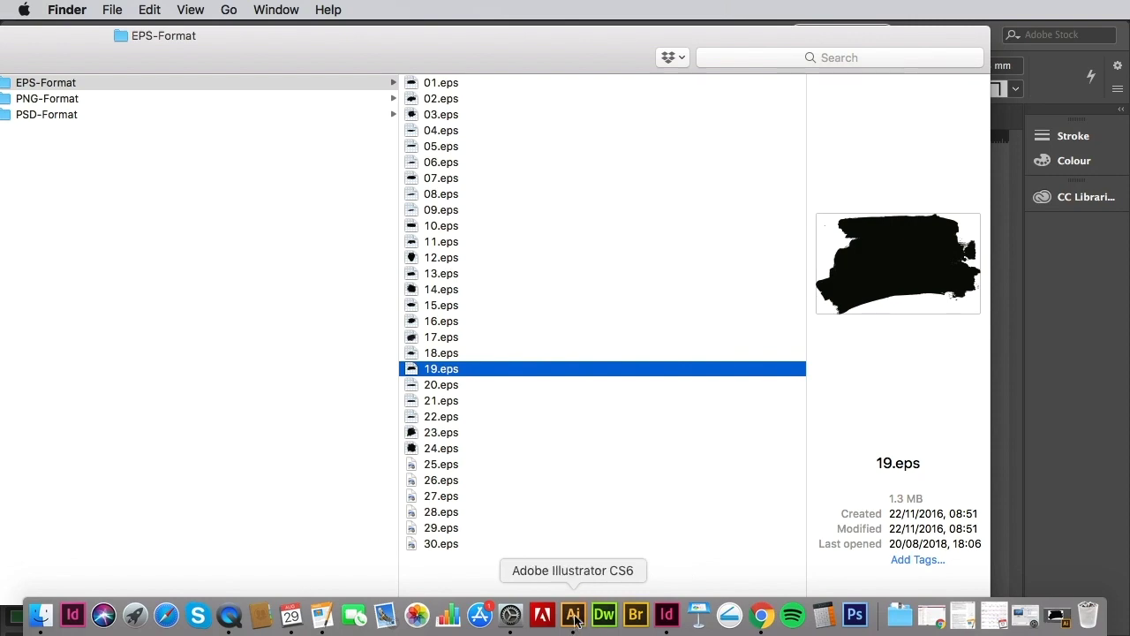
pyautogui.click(574, 617)
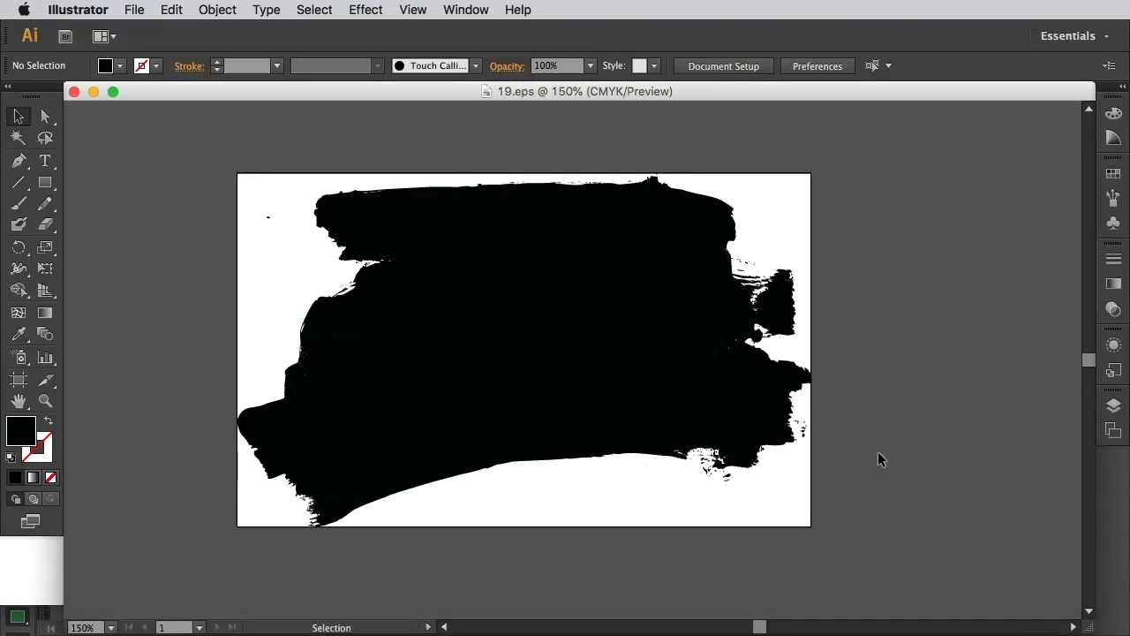
# Select and ungroup the brush-stroke artwork.
pyautogui.click(614, 279)
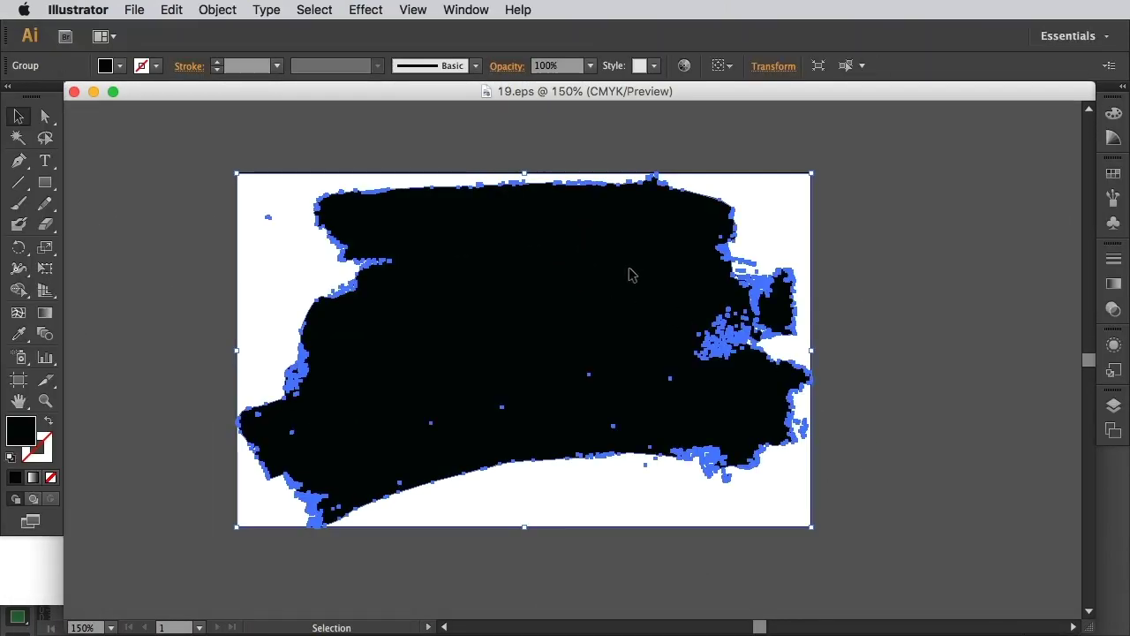
pyautogui.rightClick(630, 274)
pyautogui.click(687, 380)
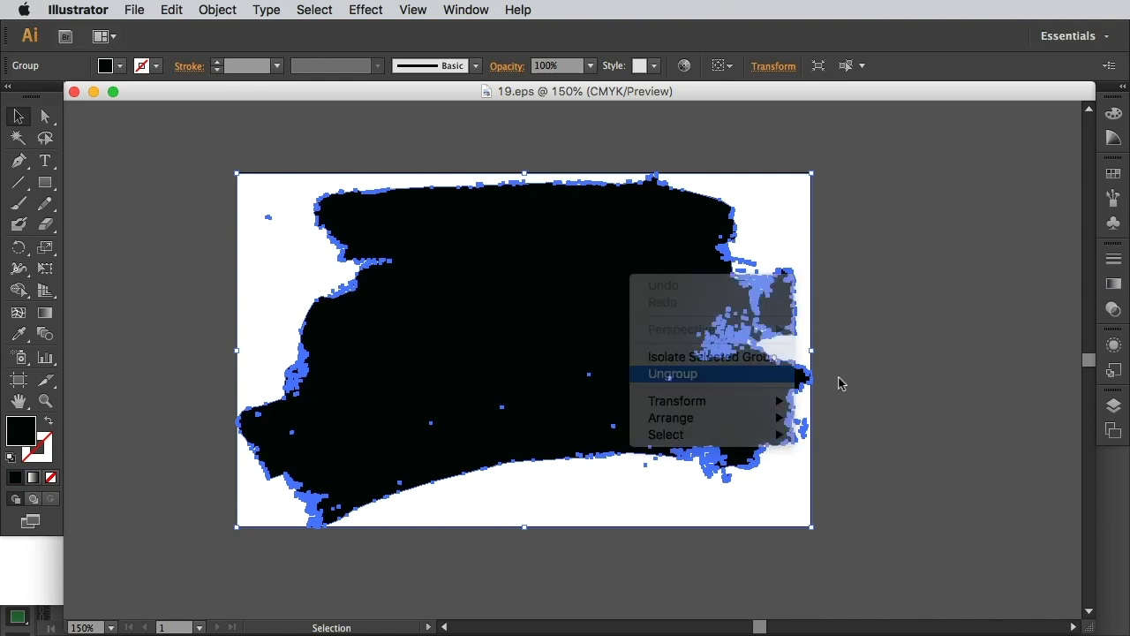
pyautogui.click(898, 392)
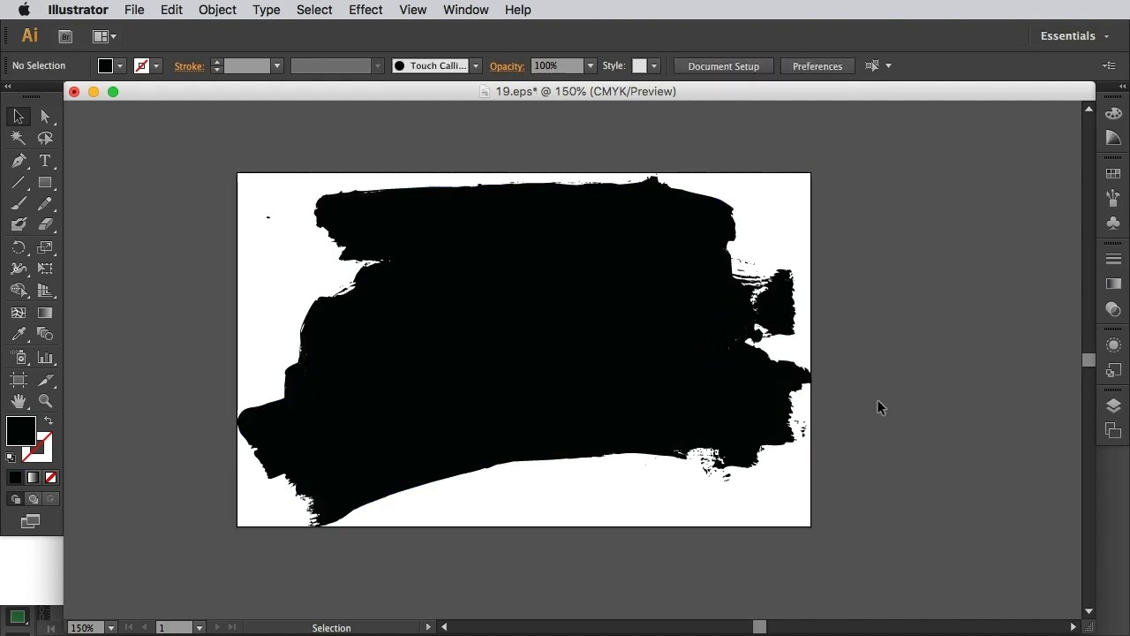
# Create a new mustard swatch with C=7 M=22 Y=83 K=0.
pyautogui.click(1113, 174)
pyautogui.moveTo(1053, 163); pyautogui.dragTo(967, 238)
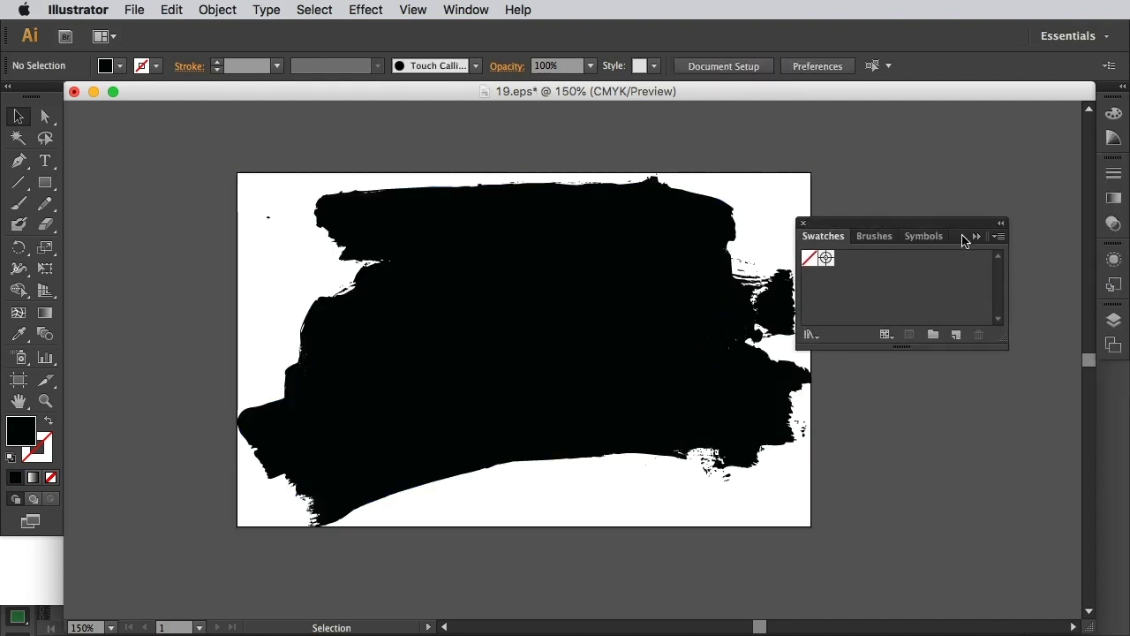
pyautogui.click(999, 235)
pyautogui.click(972, 224)
pyautogui.moveTo(769, 251); pyautogui.dragTo(573, 207)
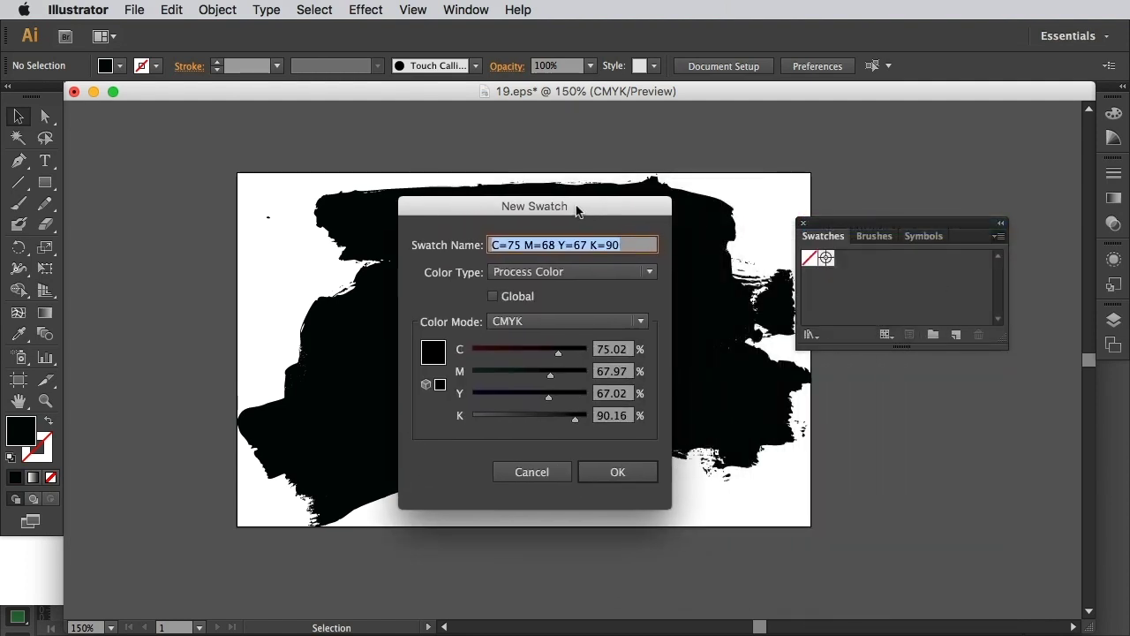
pyautogui.press('Tab')
pyautogui.write('7')
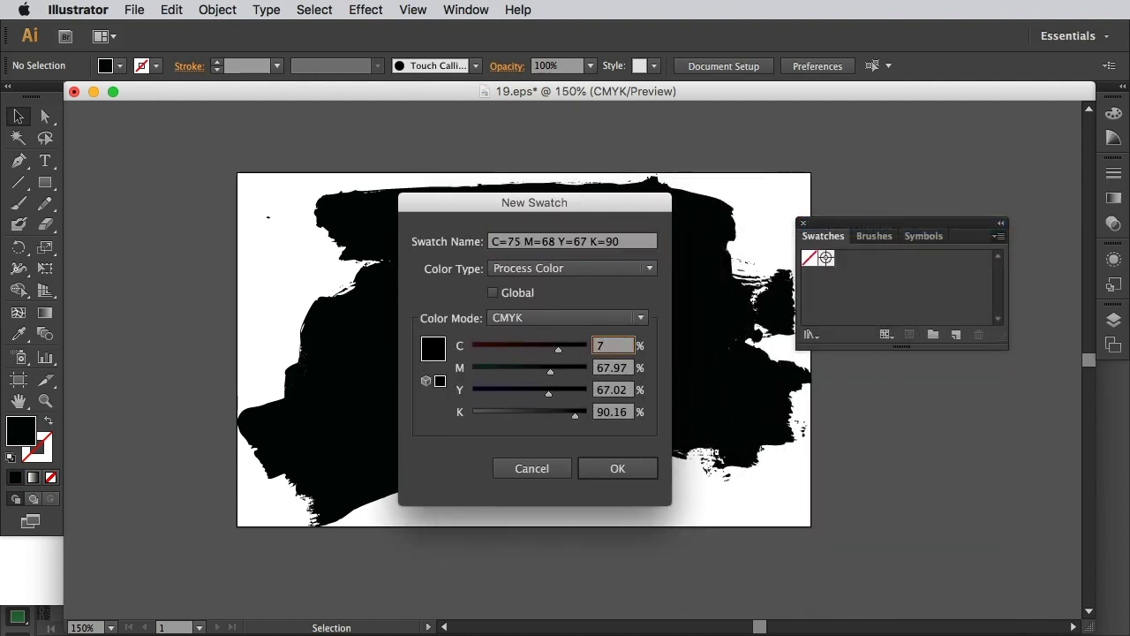
pyautogui.press('Tab')
pyautogui.write('22')
pyautogui.press('Tab')
pyautogui.write('83')
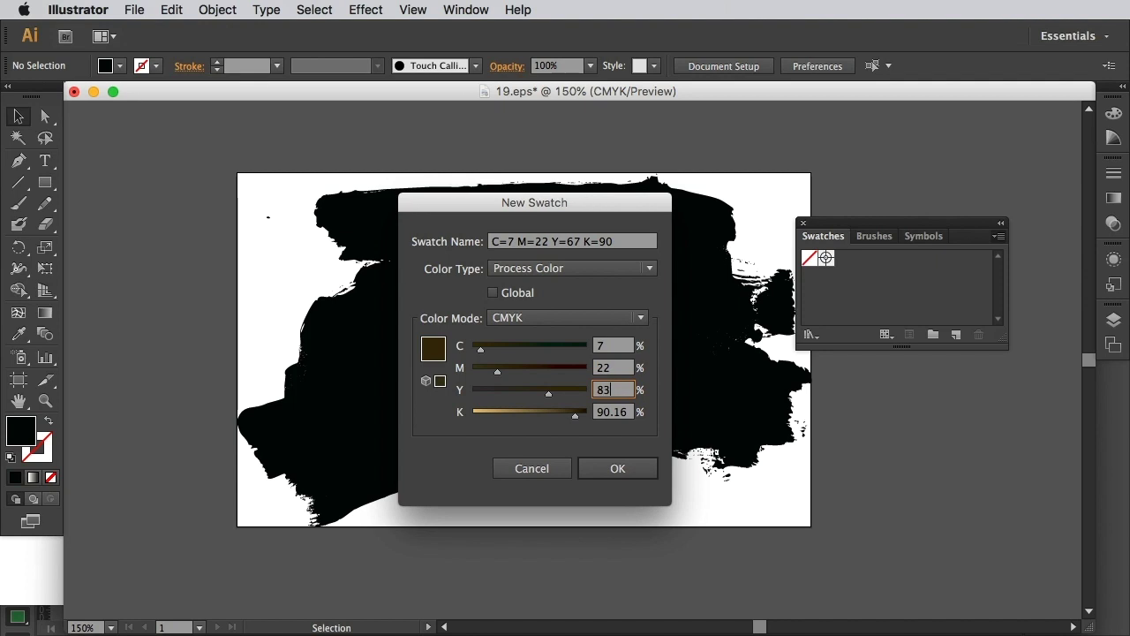
pyautogui.press('Tab')
pyautogui.write('0')
pyautogui.click(611, 389)
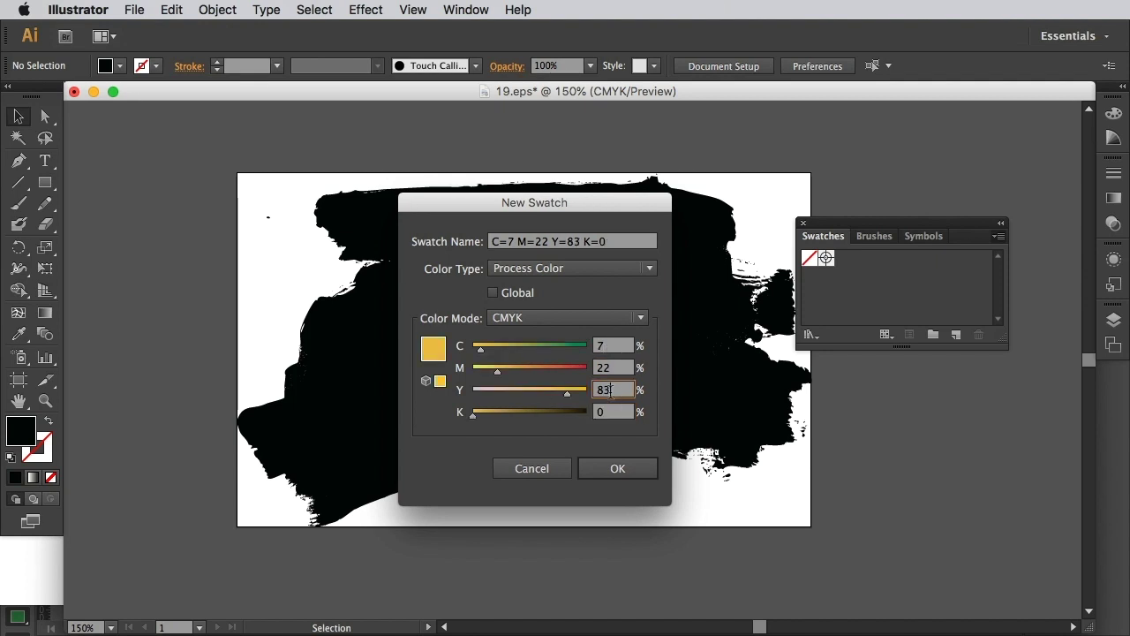
pyautogui.click(622, 468)
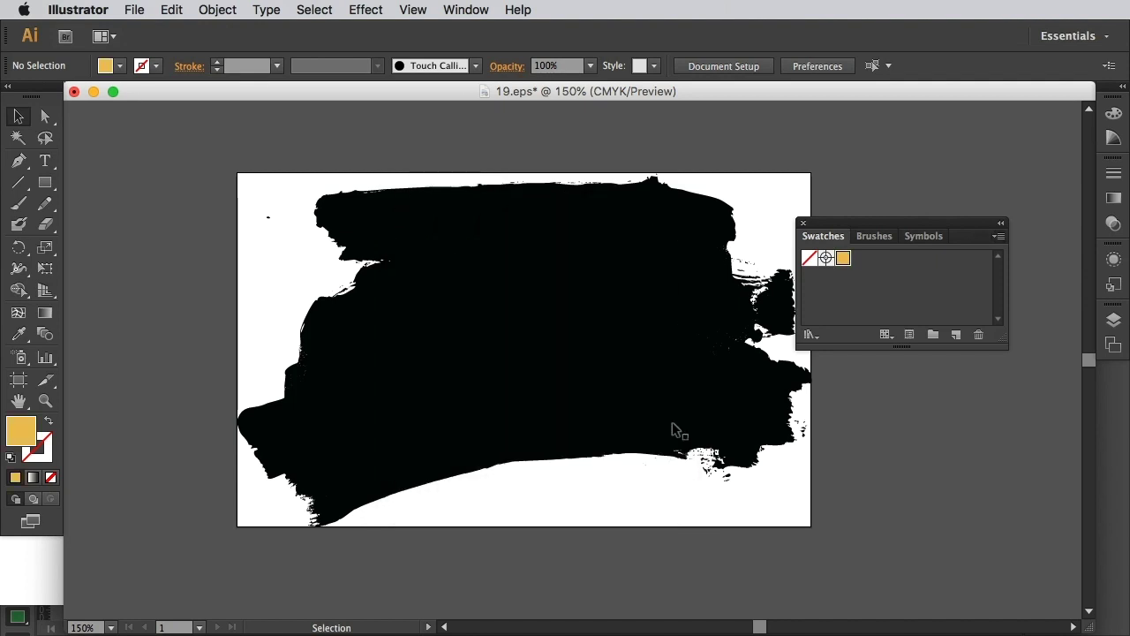
# Fill the paint-brush stroke with the mustard swatch and copy it.
pyautogui.click(644, 382)
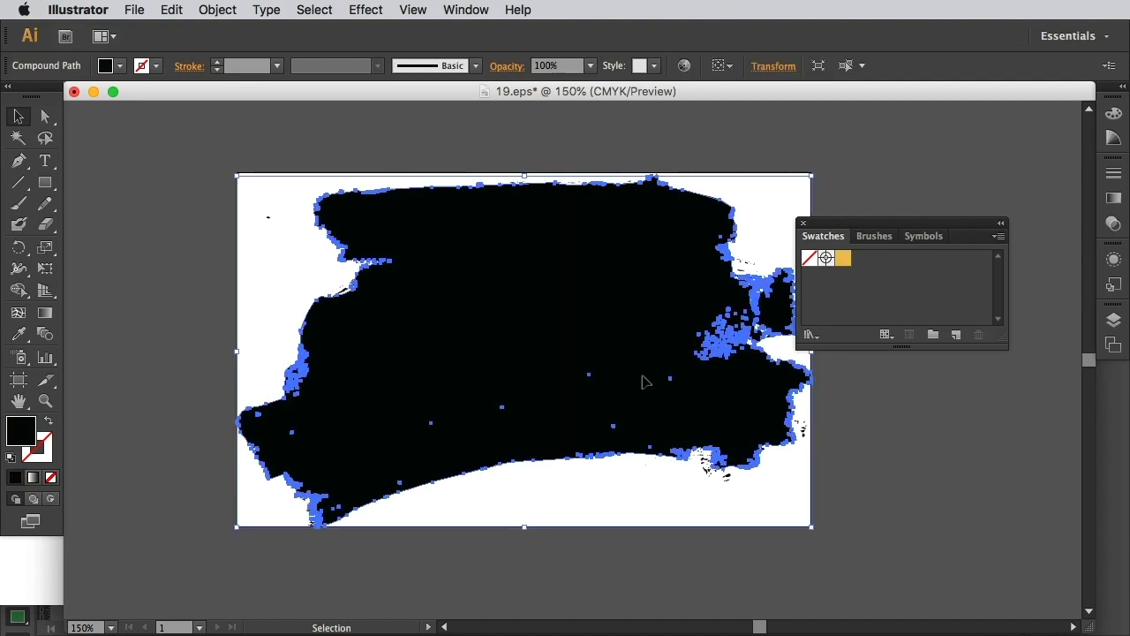
pyautogui.click(843, 258)
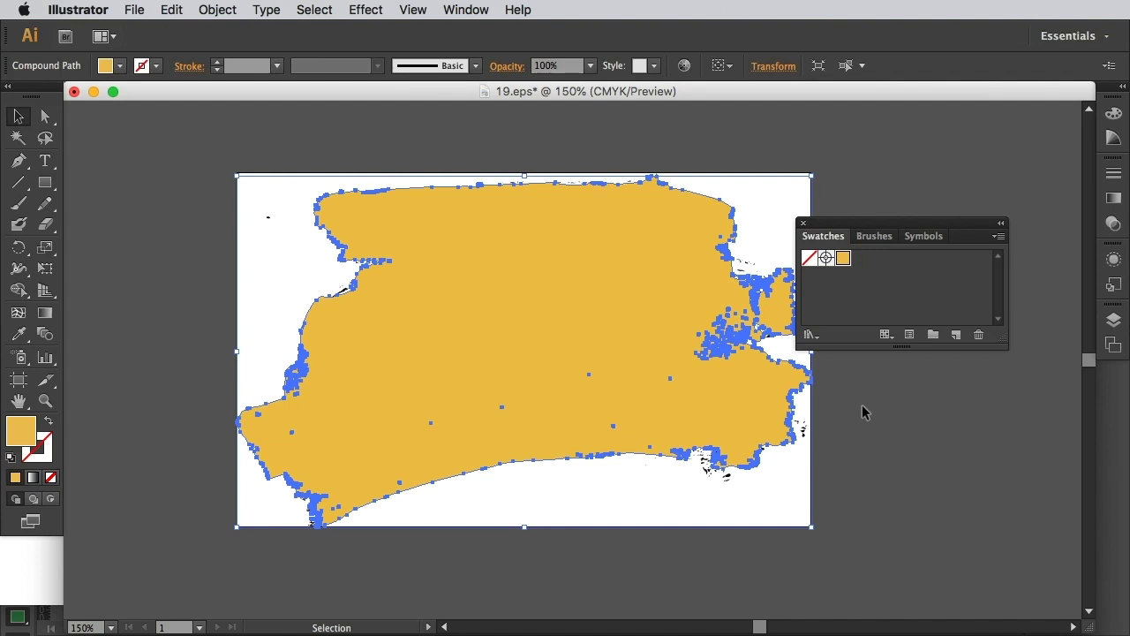
pyautogui.click(170, 10)
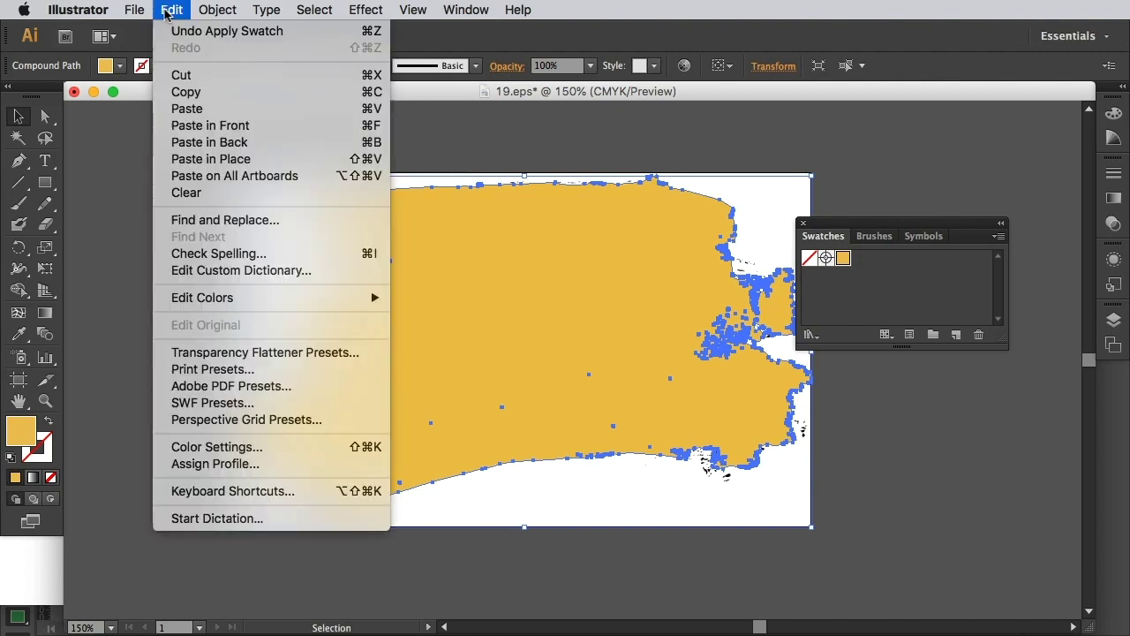
pyautogui.click(184, 94)
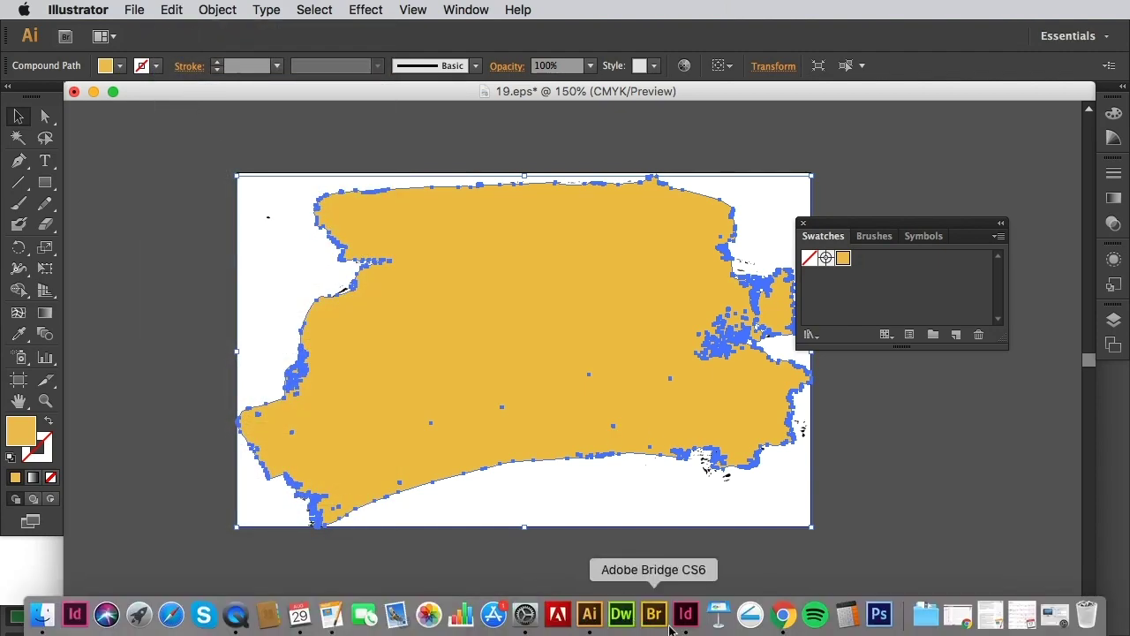
# In InDesign, lock the Type layer, make Paint active, and paste the stroke.
pyautogui.click(686, 614)
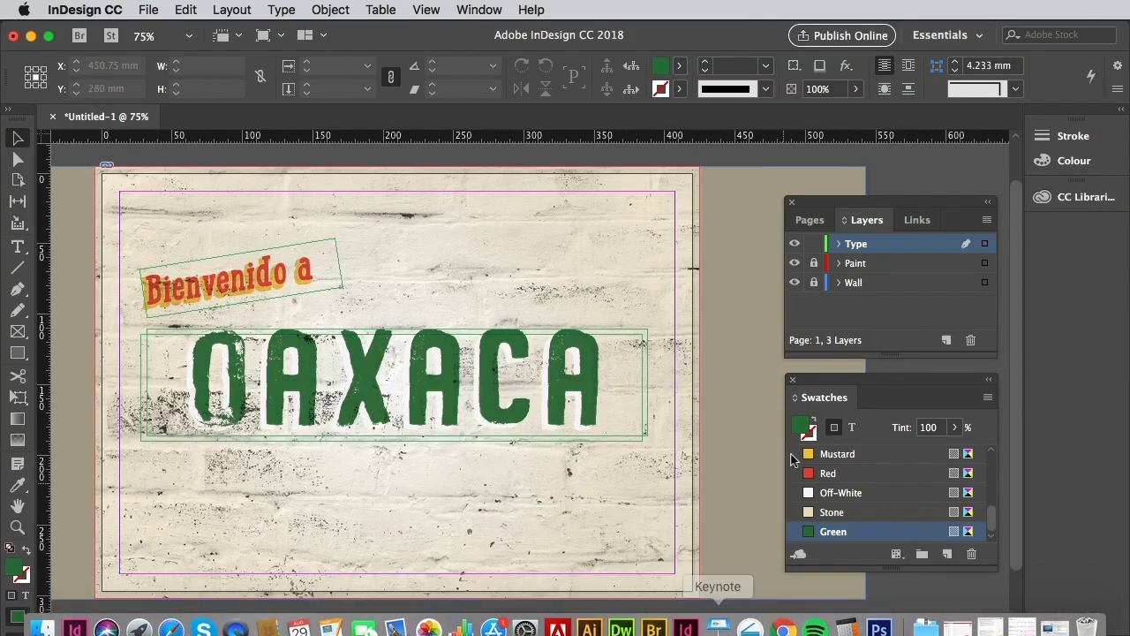
pyautogui.click(813, 243)
pyautogui.click(813, 262)
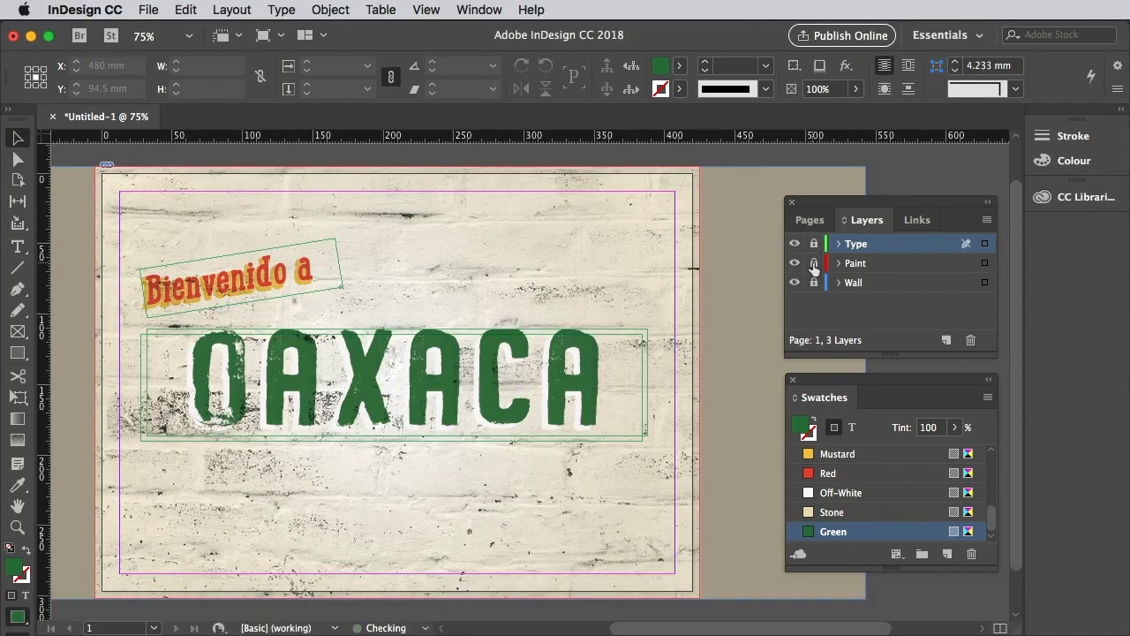
pyautogui.click(855, 263)
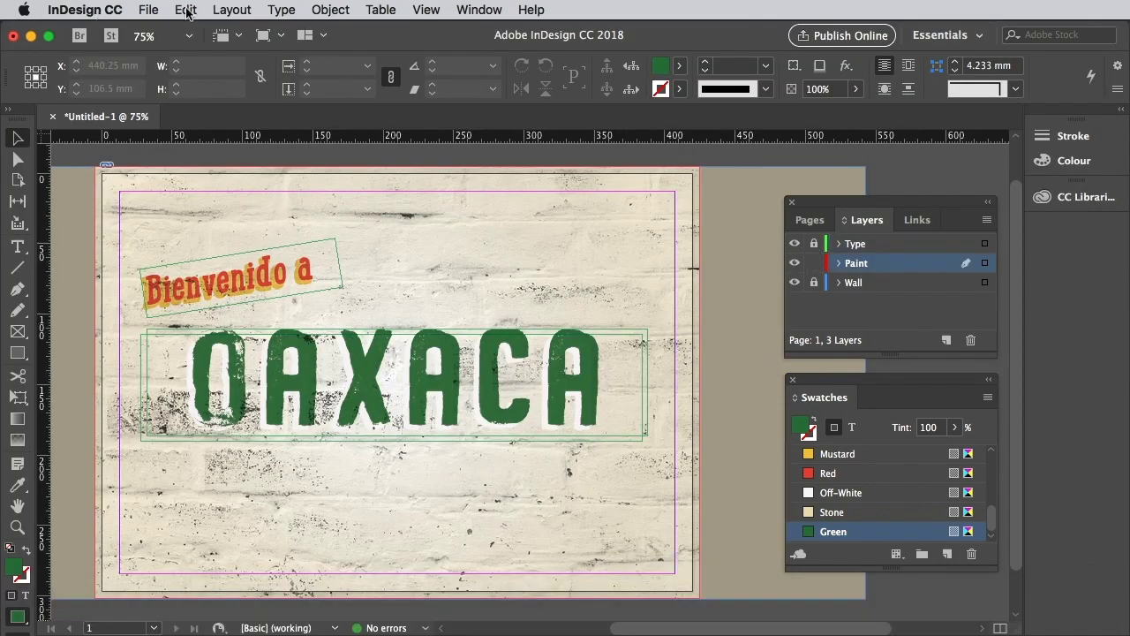
pyautogui.click(184, 10)
pyautogui.click(215, 109)
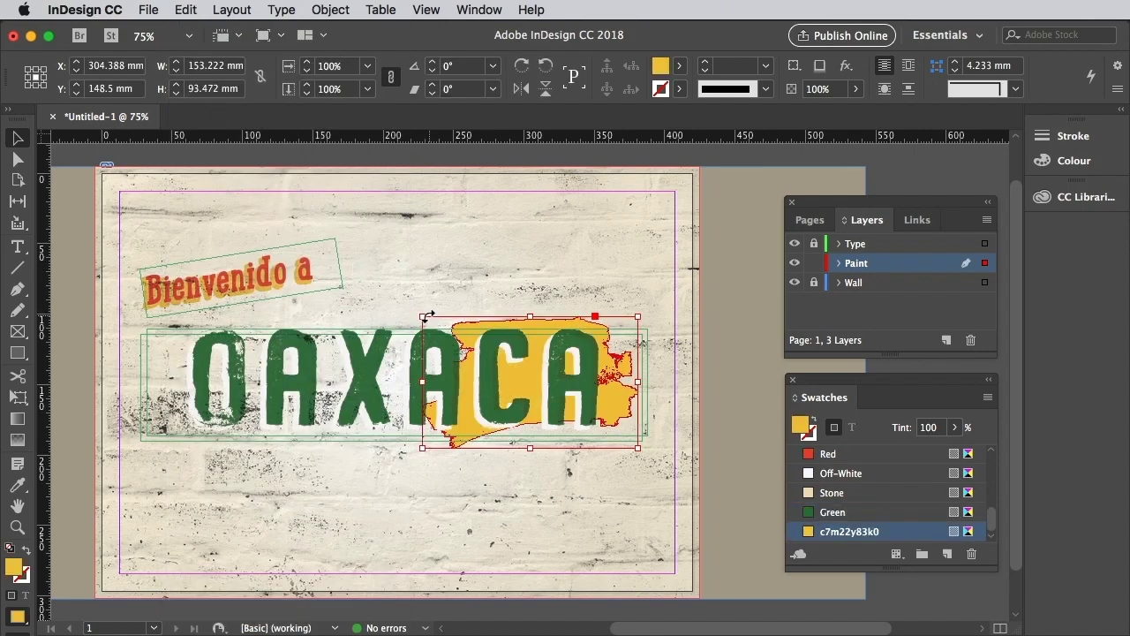
# Enlarge and stretch the stroke to about 383.3 × 131.75 mm behind OAXACA.
pyautogui.moveTo(420, 314); pyautogui.dragTo(281, 214)
pyautogui.moveTo(380, 336)
pyautogui.mouseDown()
pyautogui.moveTo(397, 349)
pyautogui.moveTo(371, 371)
pyautogui.moveTo(371, 450)
pyautogui.mouseUp()
pyautogui.moveTo(165, 389); pyautogui.dragTo(120, 389)
pyautogui.moveTo(555, 389)
pyautogui.mouseDown()
pyautogui.moveTo(677, 389)
pyautogui.moveTo(637, 388)
pyautogui.mouseUp()
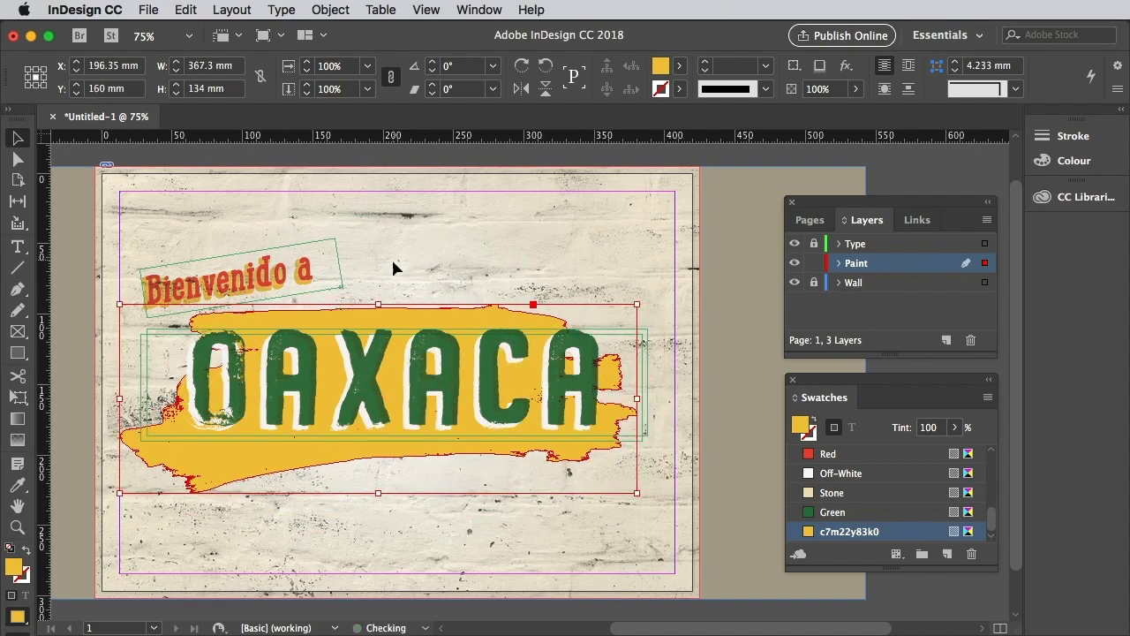
pyautogui.moveTo(379, 298); pyautogui.dragTo(406, 316)
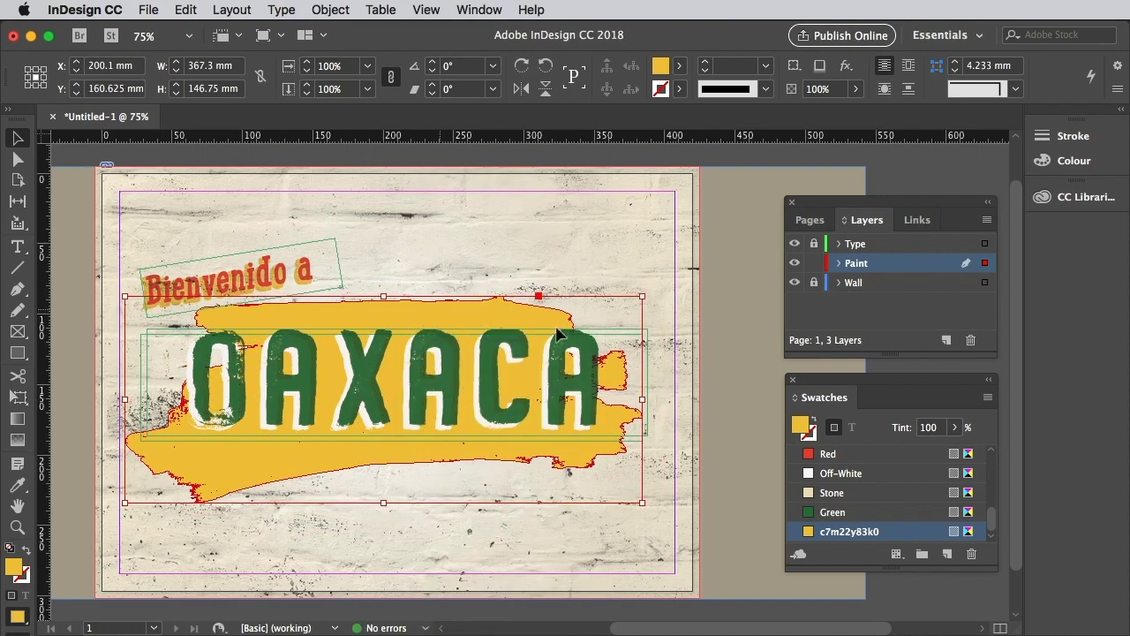
pyautogui.moveTo(642, 401); pyautogui.dragTo(664, 401)
pyautogui.click(716, 381)
pyautogui.press('w')
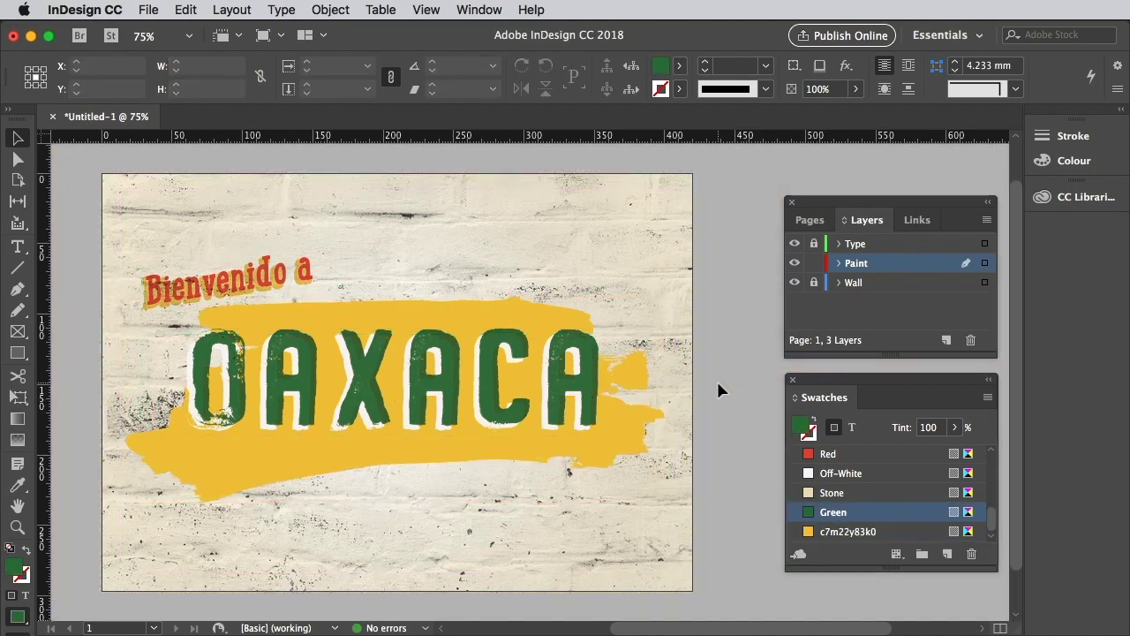
pyautogui.click(428, 311)
pyautogui.moveTo(394, 502); pyautogui.dragTo(395, 481)
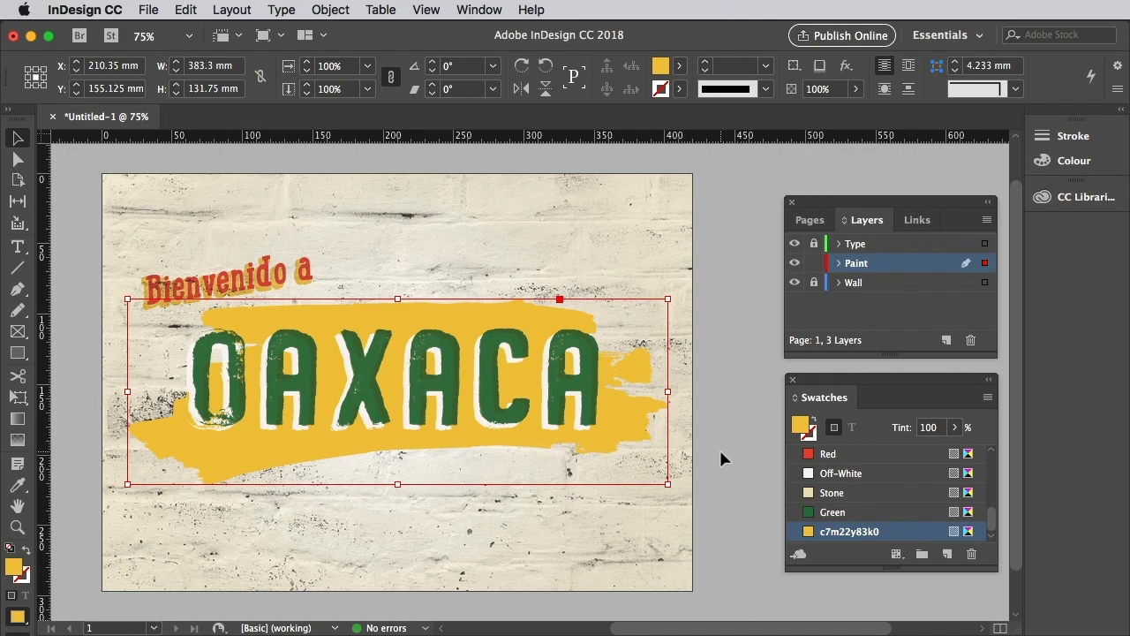
# Set the paint stroke's transparency blending mode to Multiply at 100% opacity.
pyautogui.click(331, 9)
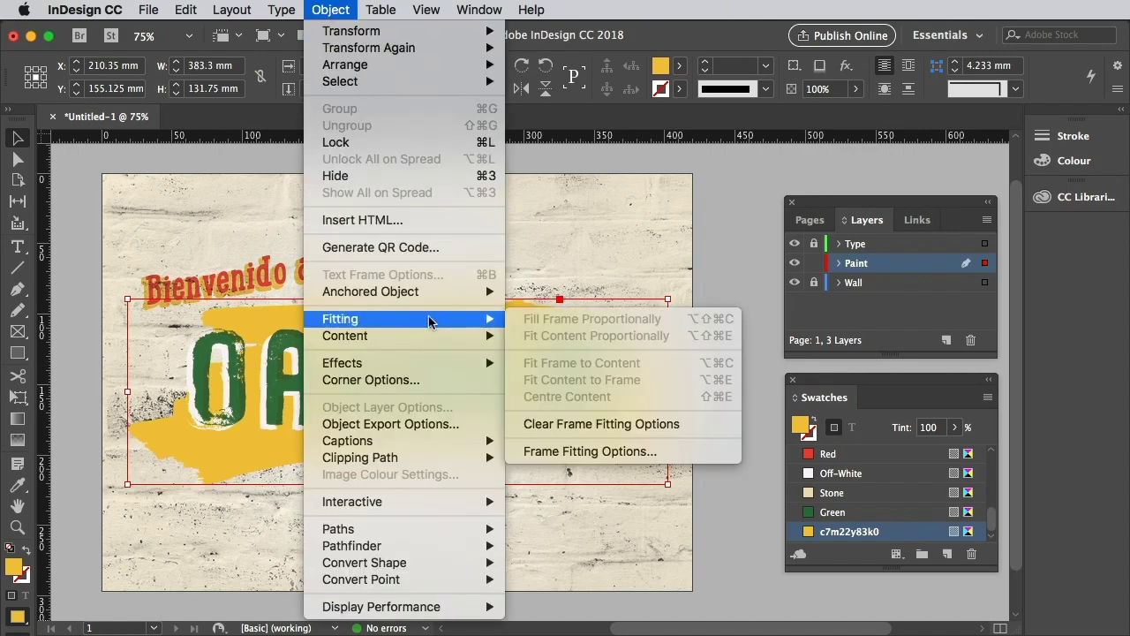
pyautogui.moveTo(421, 362)
pyautogui.click(533, 362)
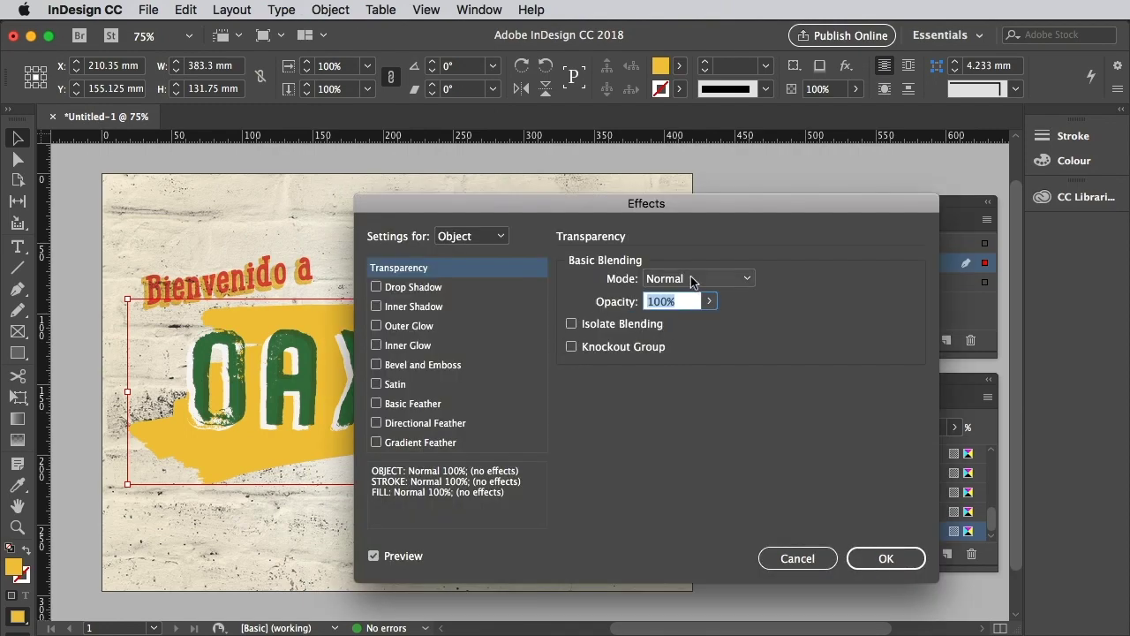
pyautogui.click(728, 278)
pyautogui.click(683, 321)
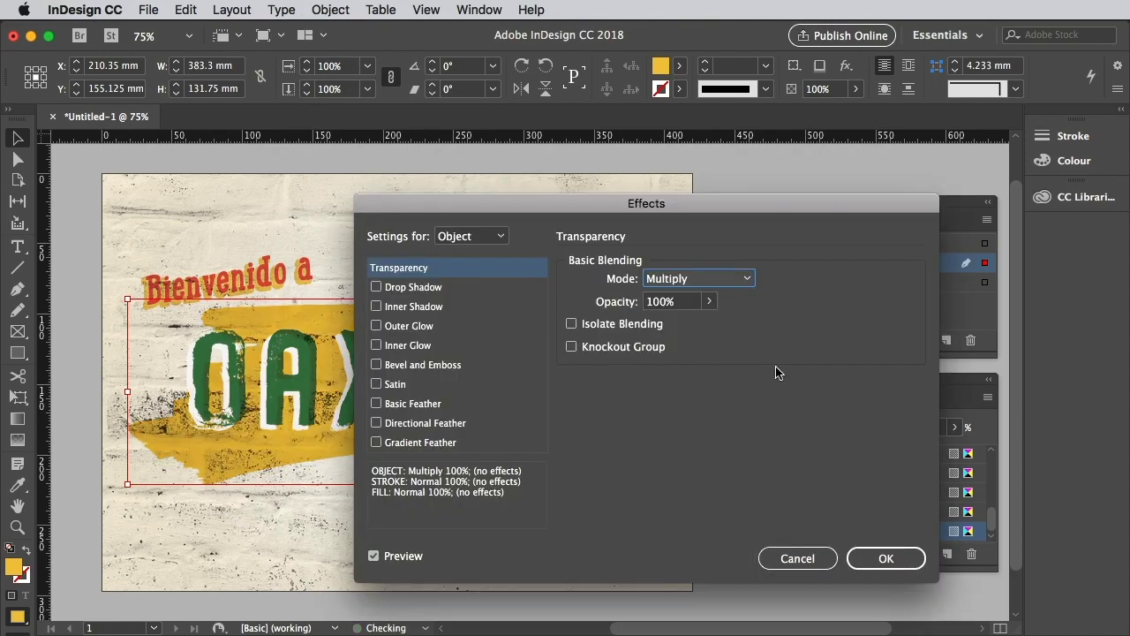
pyautogui.click(885, 558)
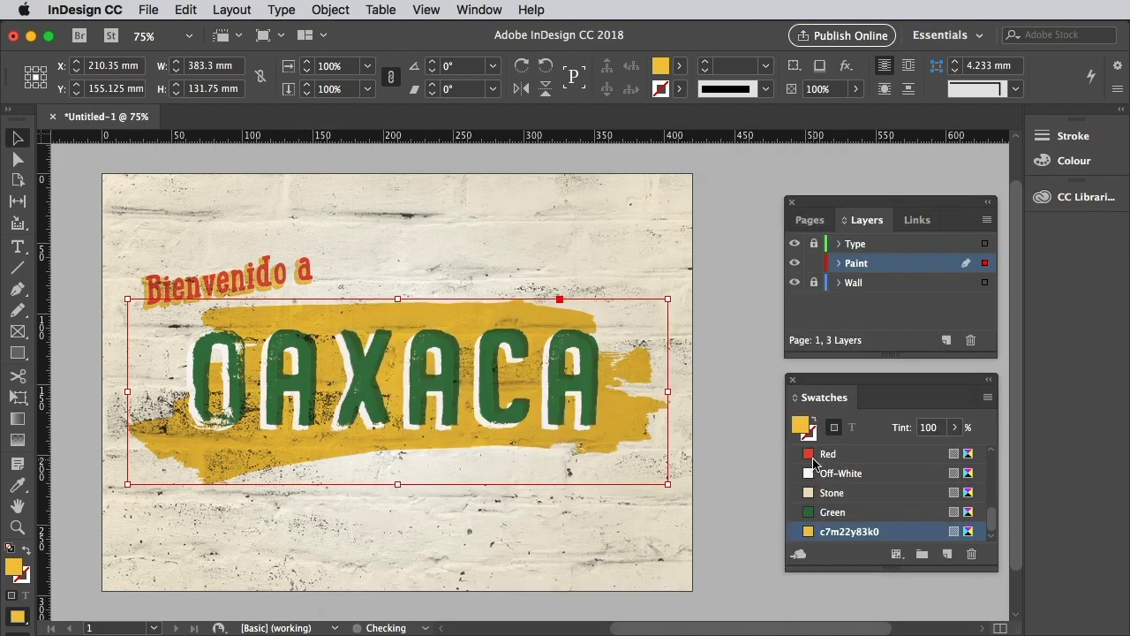
# Deselect the stroke and close the Layers and Swatches panels to view the poster.
pyautogui.click(756, 265)
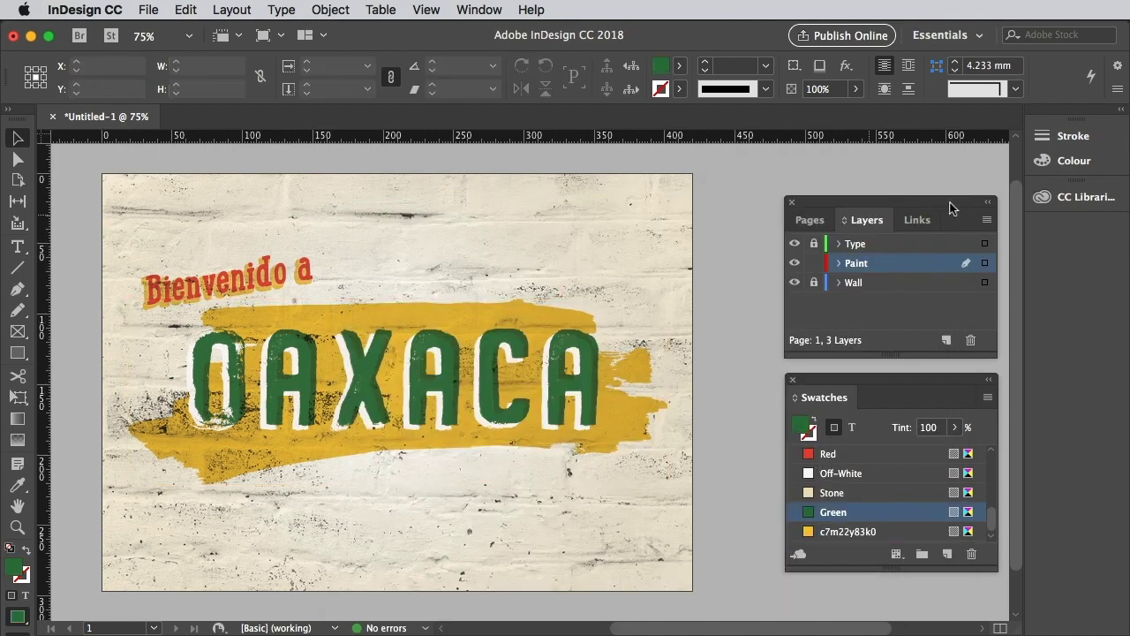
pyautogui.click(792, 202)
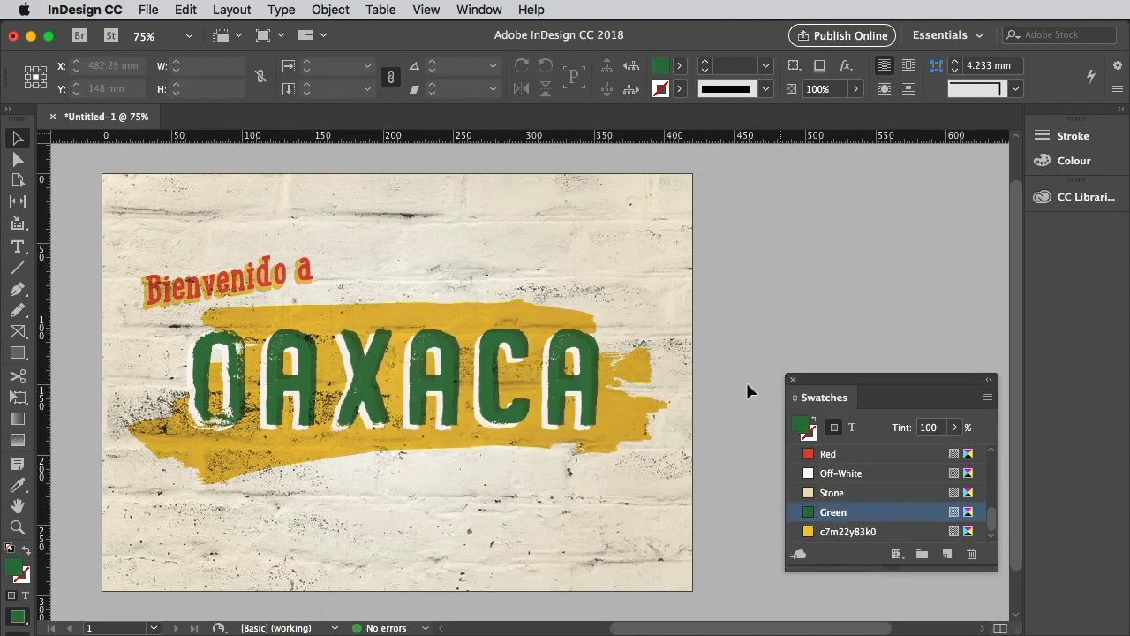
pyautogui.press('F5')
pyautogui.hscroll(-5, 747, 391)
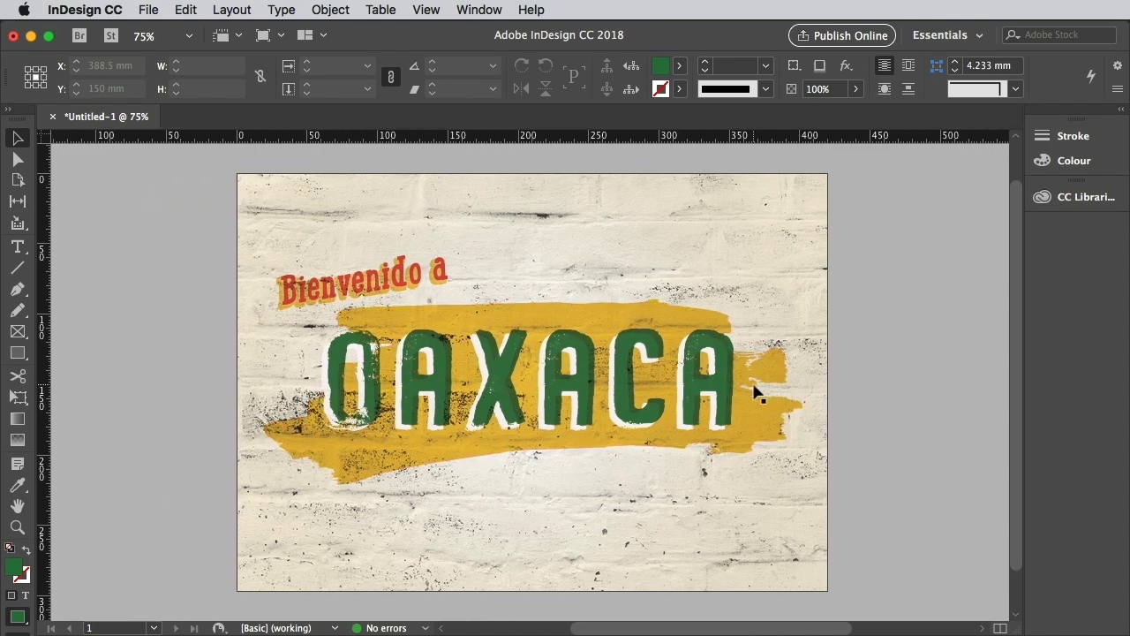